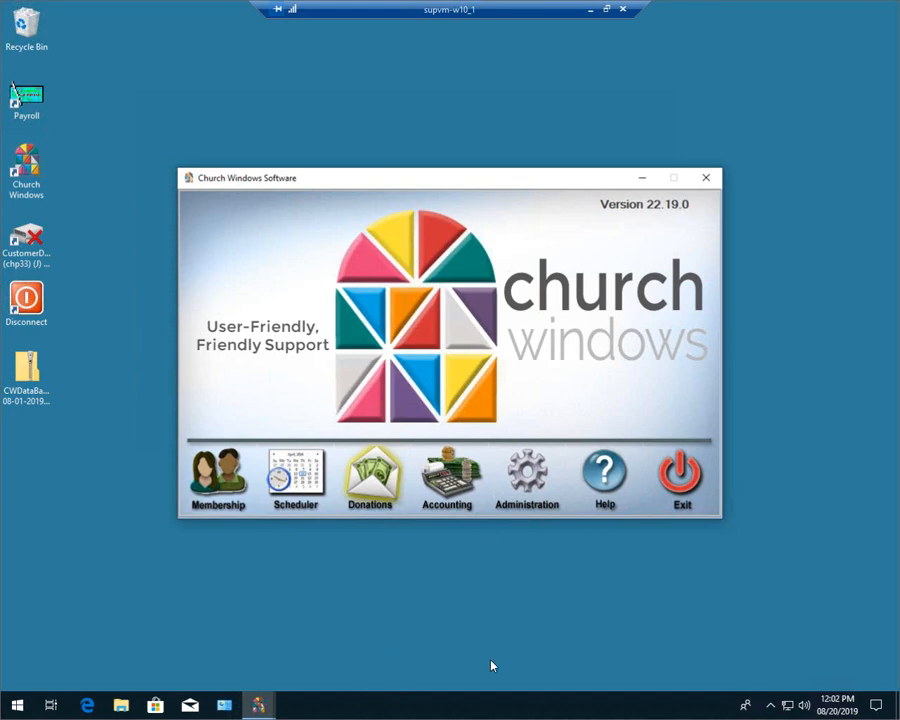
# Step: Open the People records in the Membership module and view the Person Lookup list with inactive people included
pyautogui.click(264, 707)
pyautogui.click(273, 574)
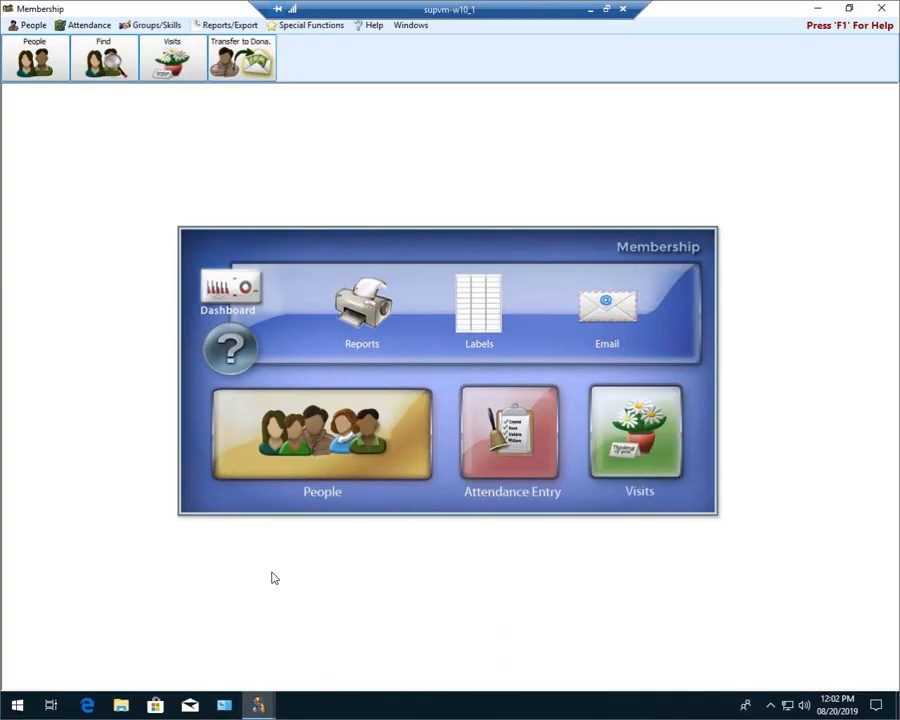
pyautogui.click(349, 438)
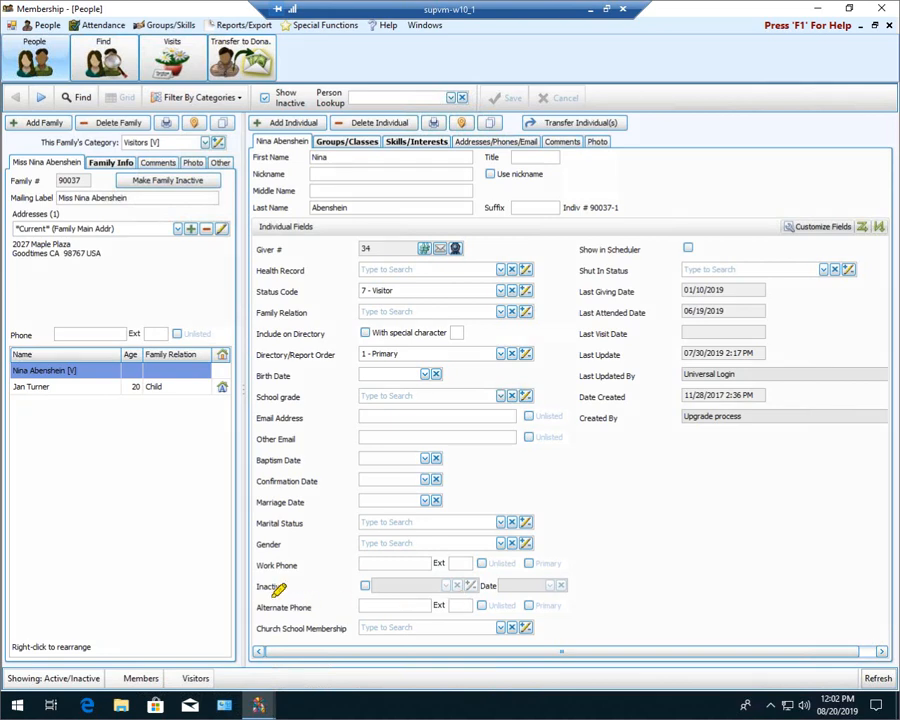
pyautogui.moveTo(248, 602)
pyautogui.mouseDown()
pyautogui.moveTo(474, 596)
pyautogui.moveTo(600, 572)
pyautogui.moveTo(262, 566)
pyautogui.moveTo(257, 590)
pyautogui.mouseUp()
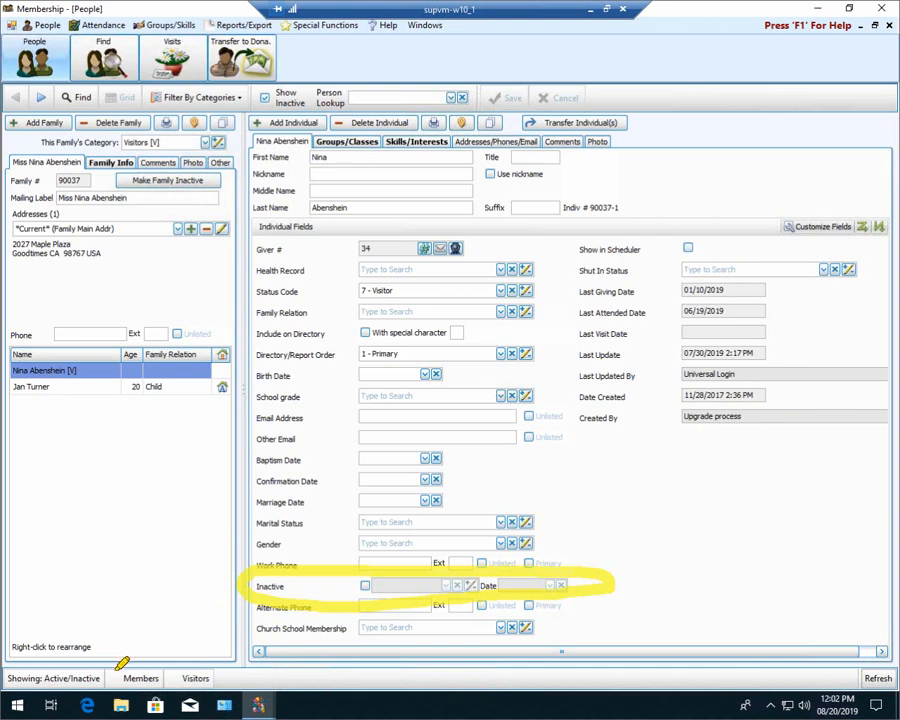
pyautogui.moveTo(102, 658)
pyautogui.mouseDown()
pyautogui.moveTo(40, 650)
pyautogui.moveTo(6, 668)
pyautogui.moveTo(12, 692)
pyautogui.moveTo(75, 695)
pyautogui.moveTo(117, 665)
pyautogui.mouseUp()
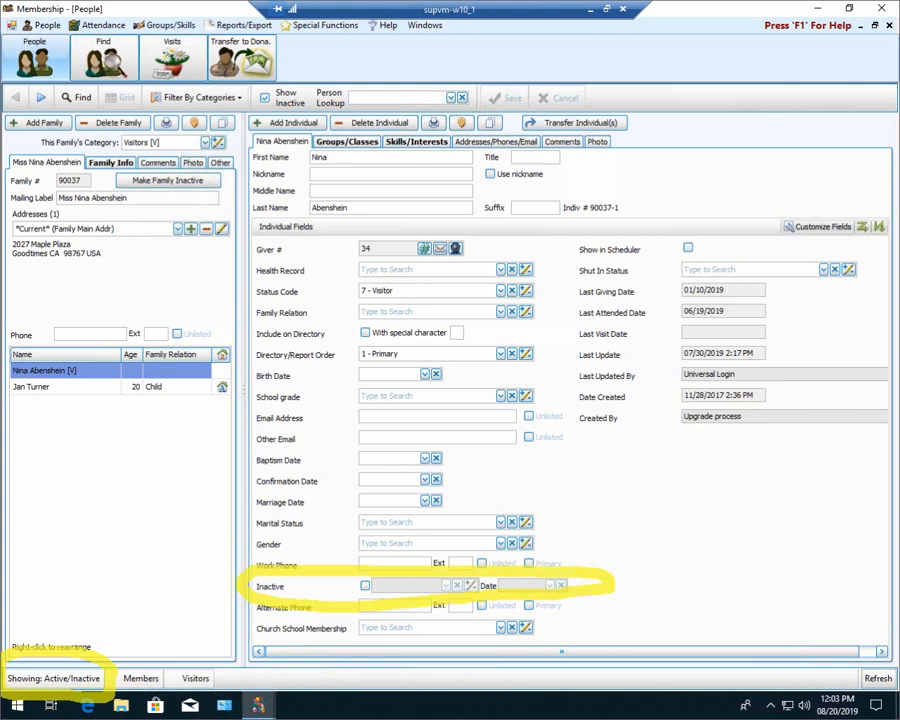
pyautogui.click(451, 98)
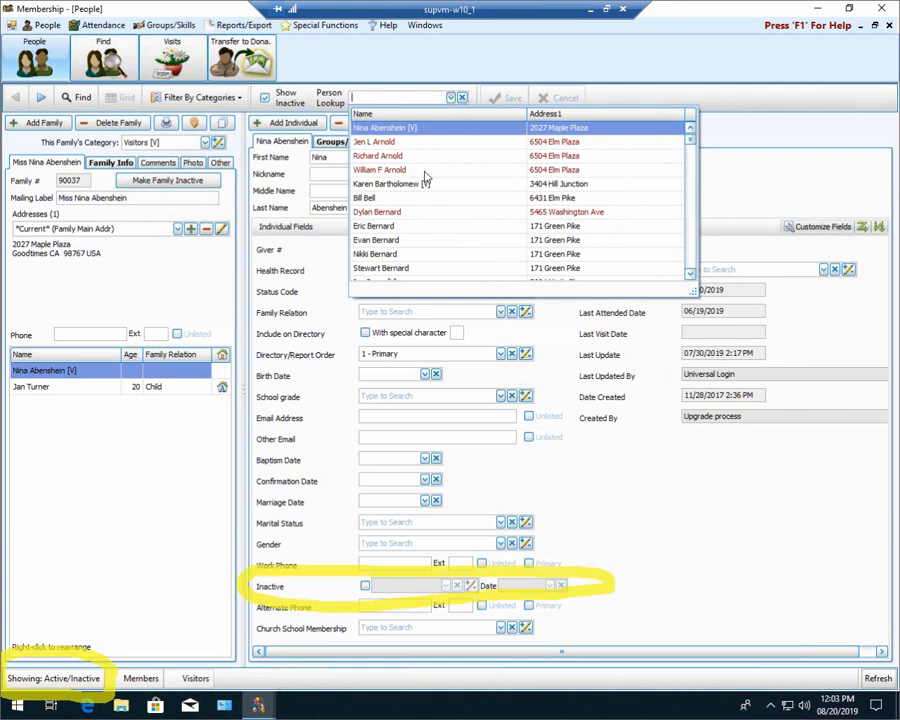
pyautogui.click(740, 121)
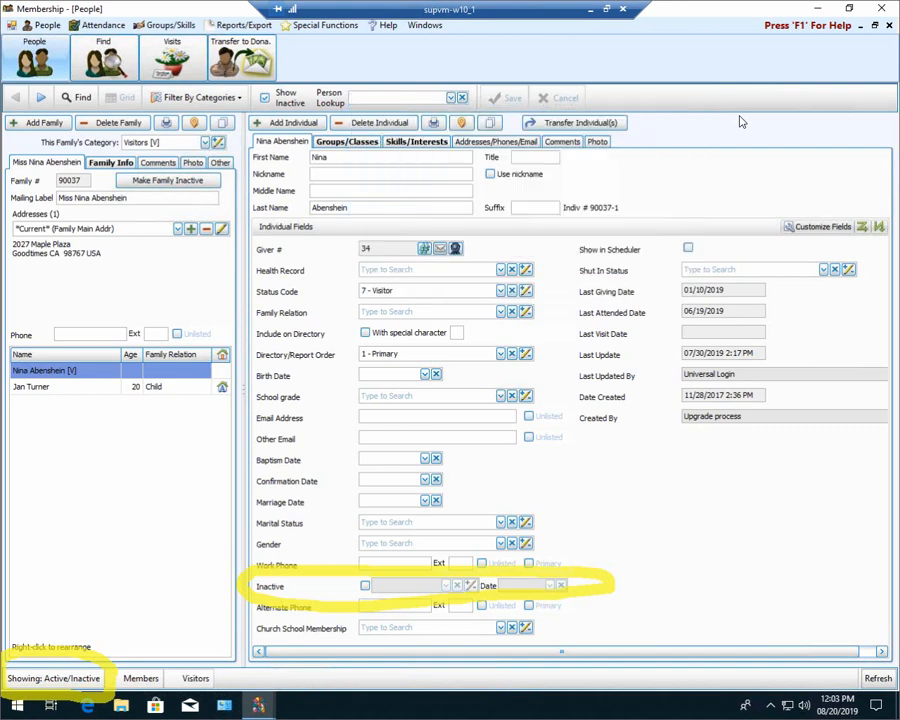
# Step: Turn off Show Inactive and browse the Person Lookup list of active people only
pyautogui.click(265, 99)
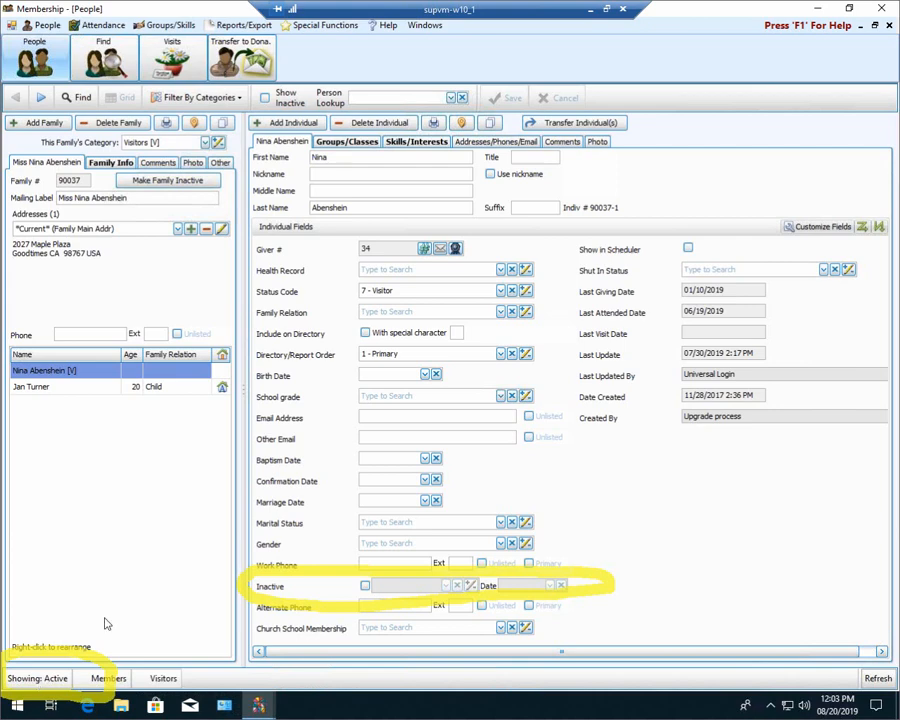
pyautogui.click(451, 99)
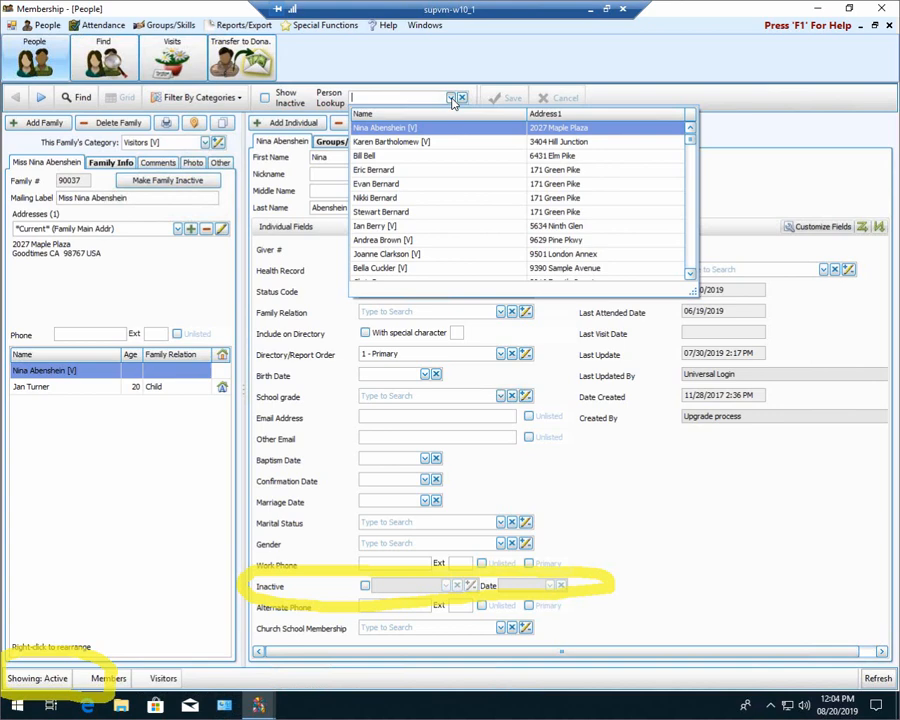
pyautogui.scroll(-4, 480, 155)
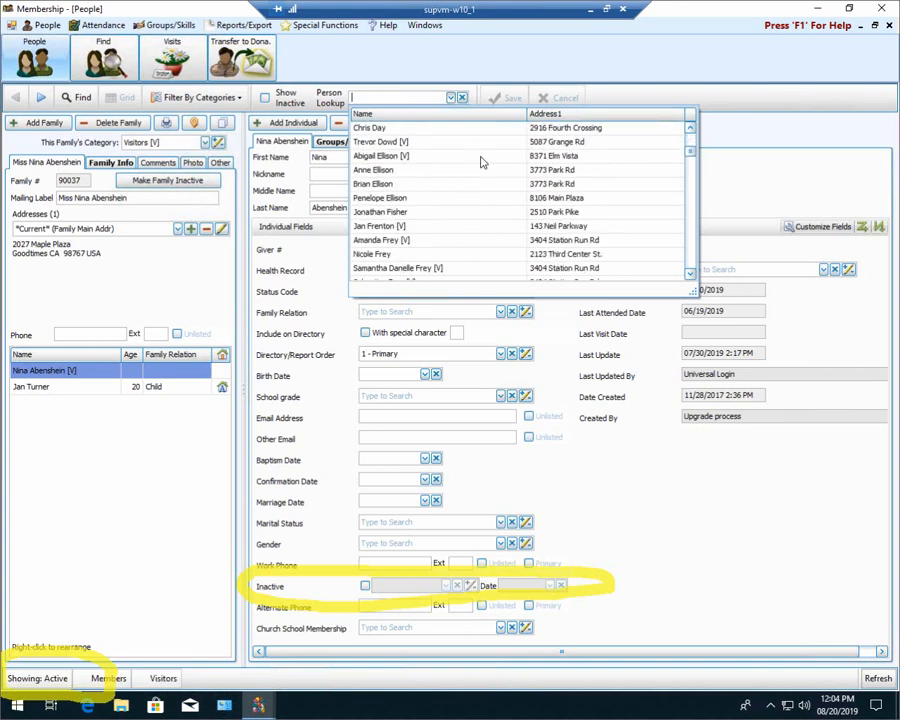
pyautogui.scroll(-8, 480, 162)
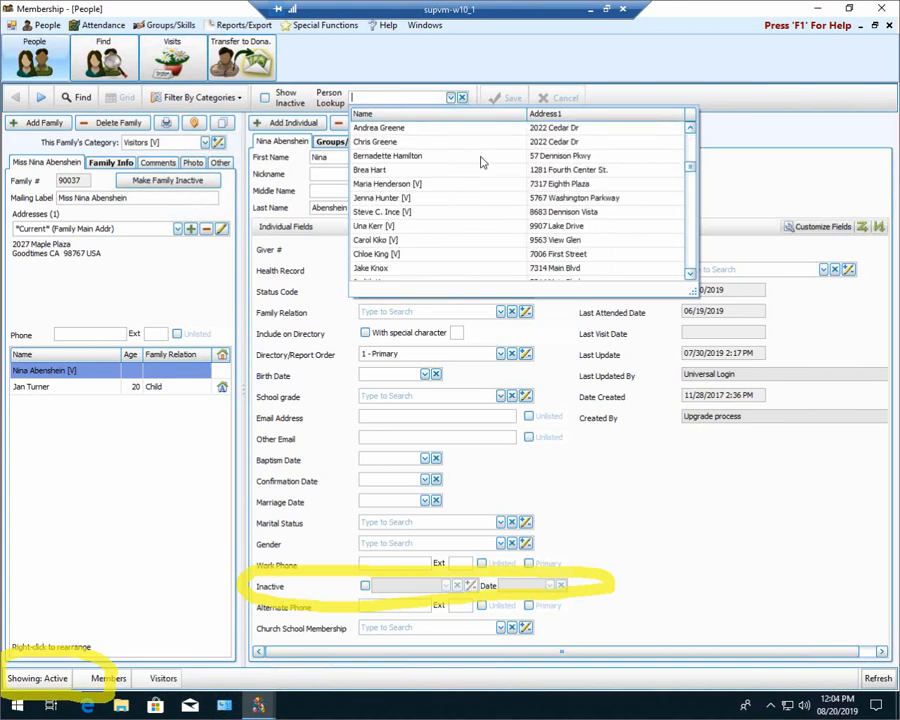
pyautogui.click(750, 103)
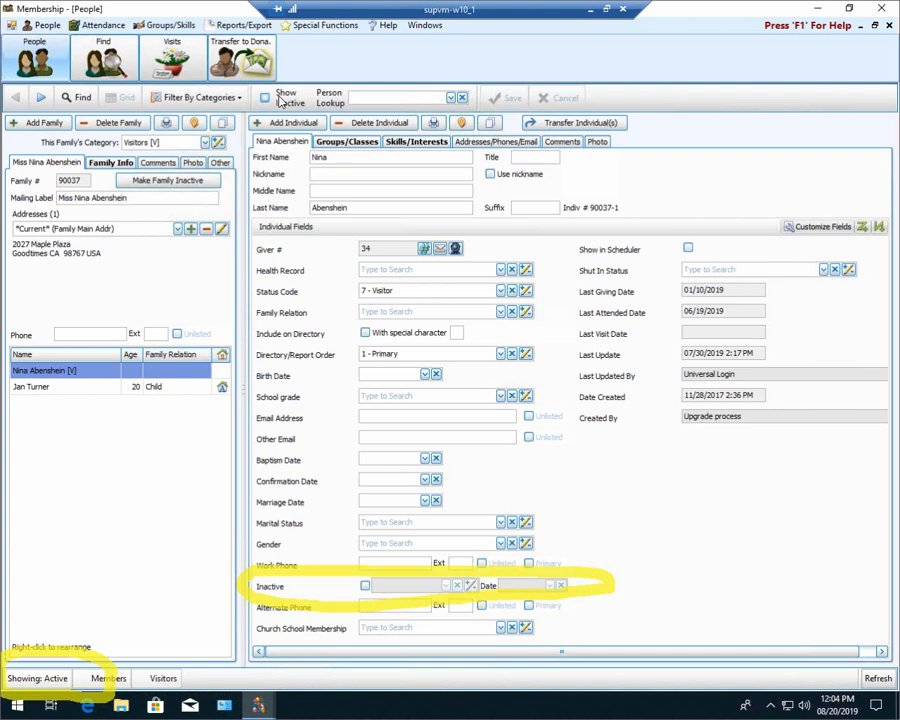
pyautogui.click(450, 98)
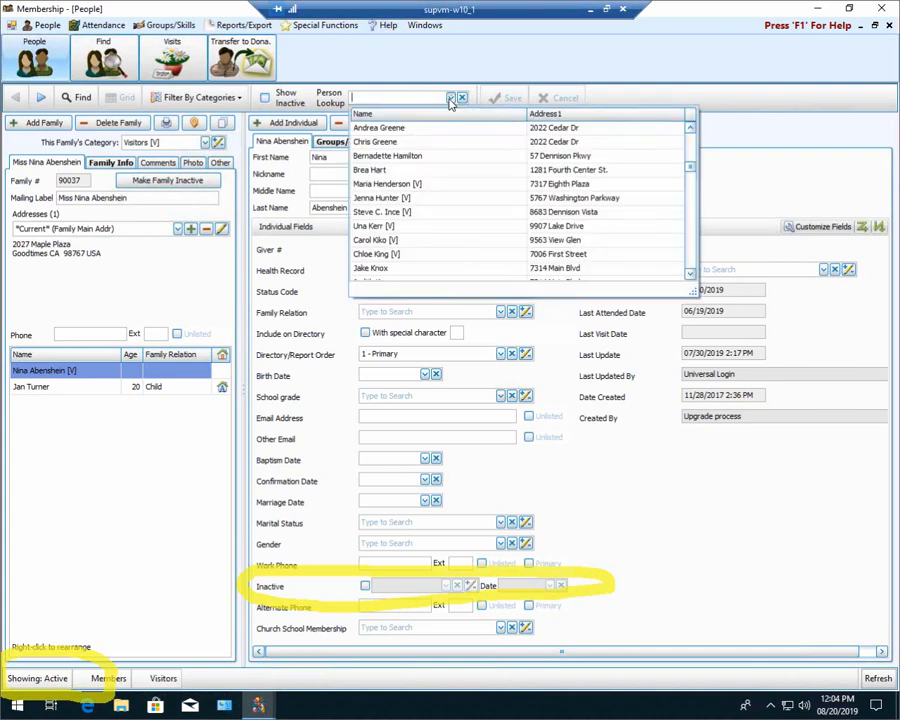
pyautogui.click(703, 103)
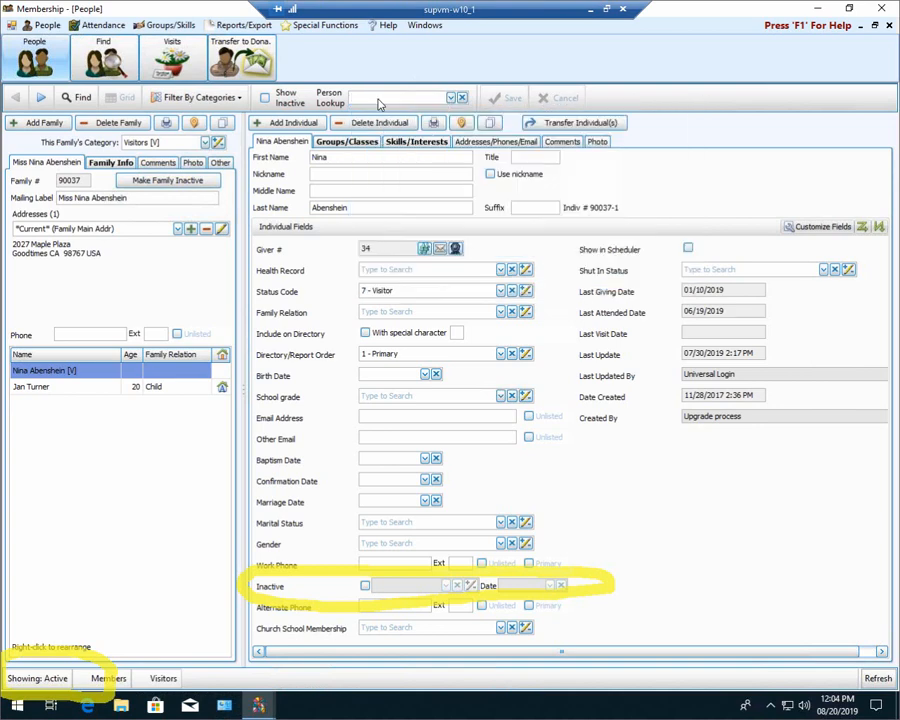
# Step: Turn Show Inactive back on and view the Person Lookup list again
pyautogui.click(266, 102)
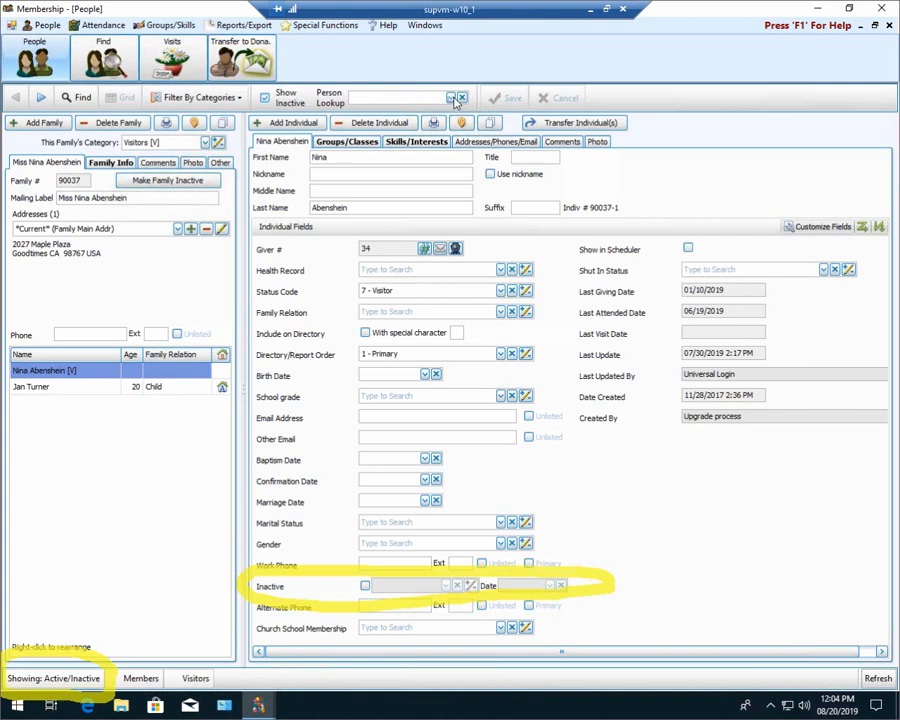
pyautogui.click(452, 97)
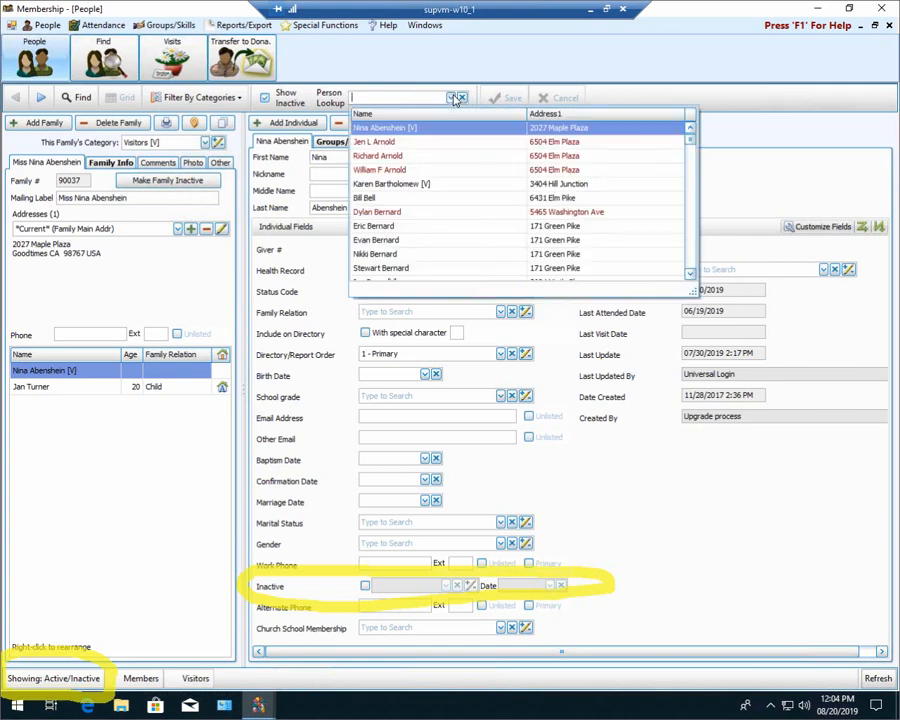
pyautogui.click(775, 116)
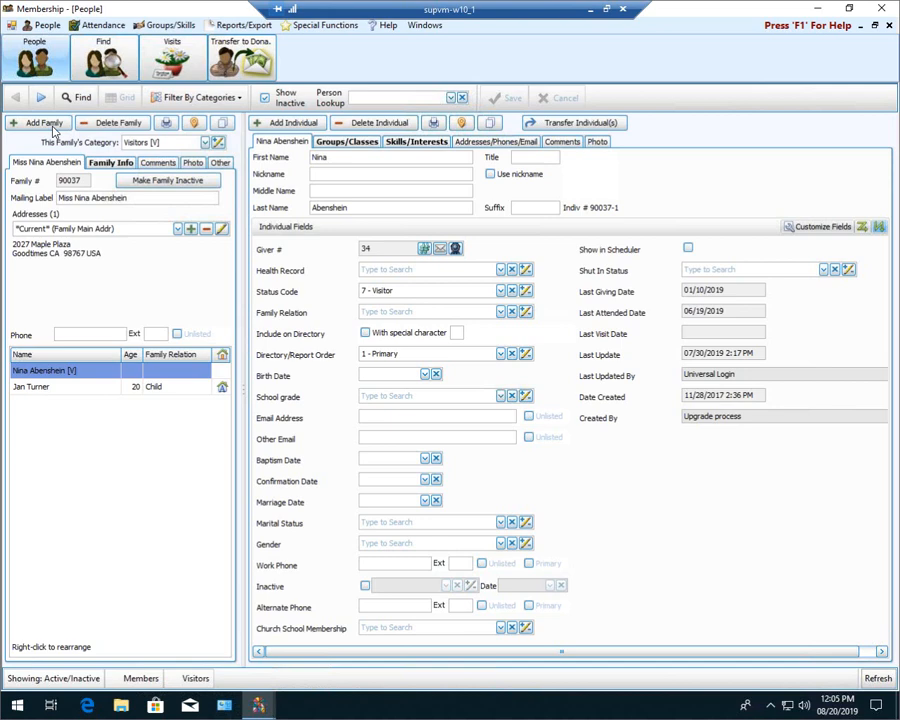
pyautogui.click(104, 25)
pyautogui.click(152, 27)
pyautogui.click(252, 26)
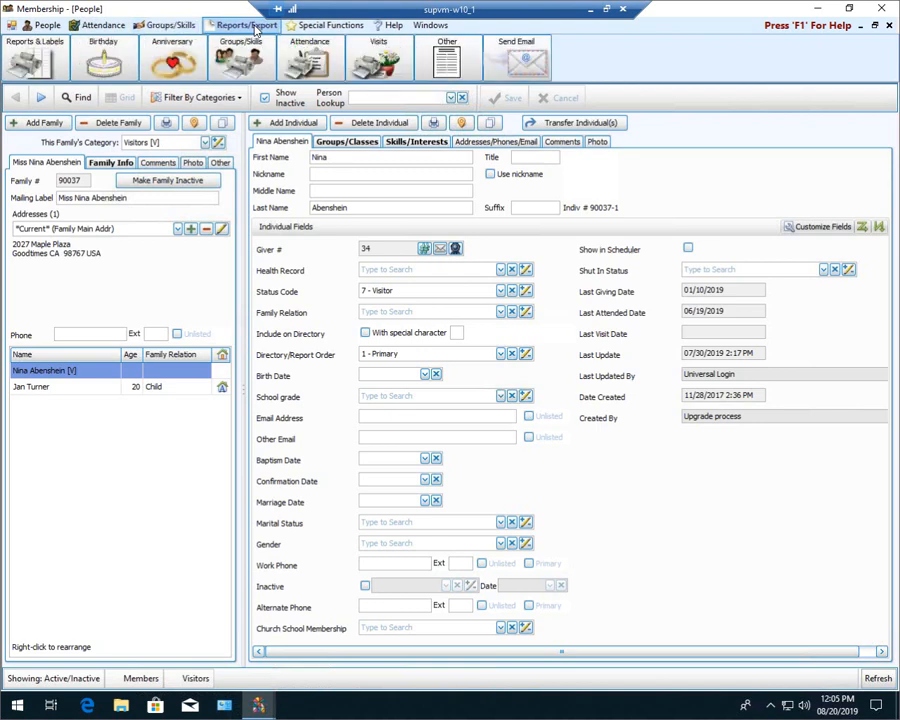
pyautogui.click(50, 27)
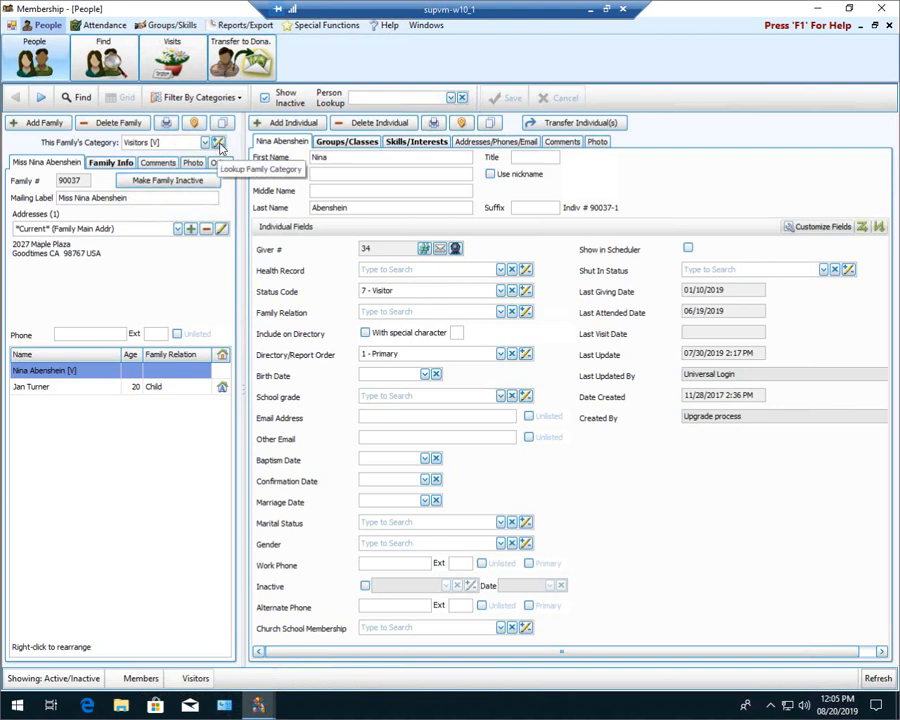
# Step: Review the family category codes available for the current family and close the list
pyautogui.click(219, 145)
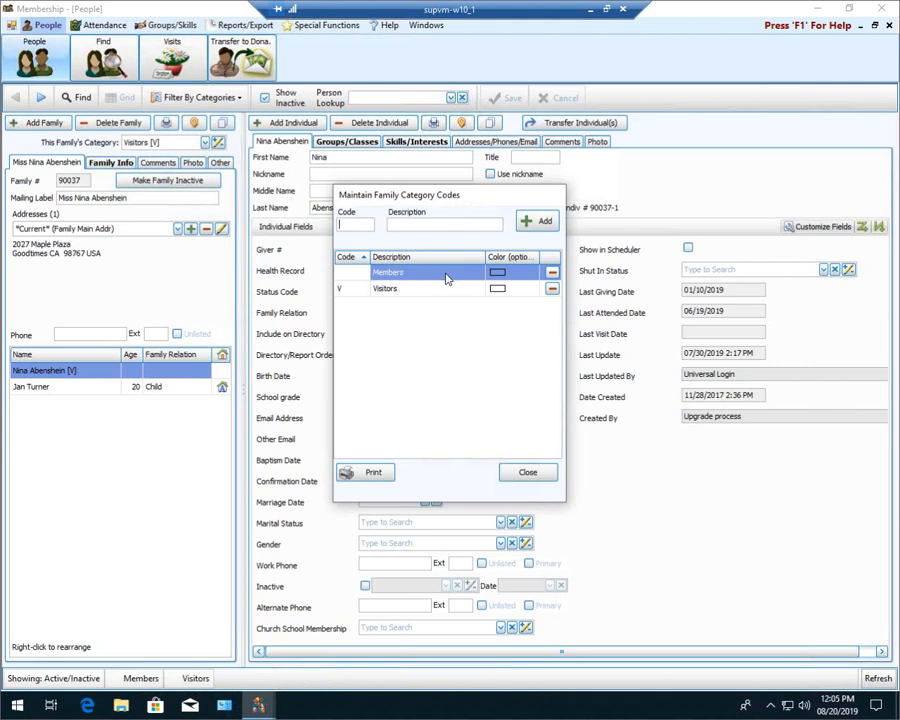
pyautogui.click(545, 475)
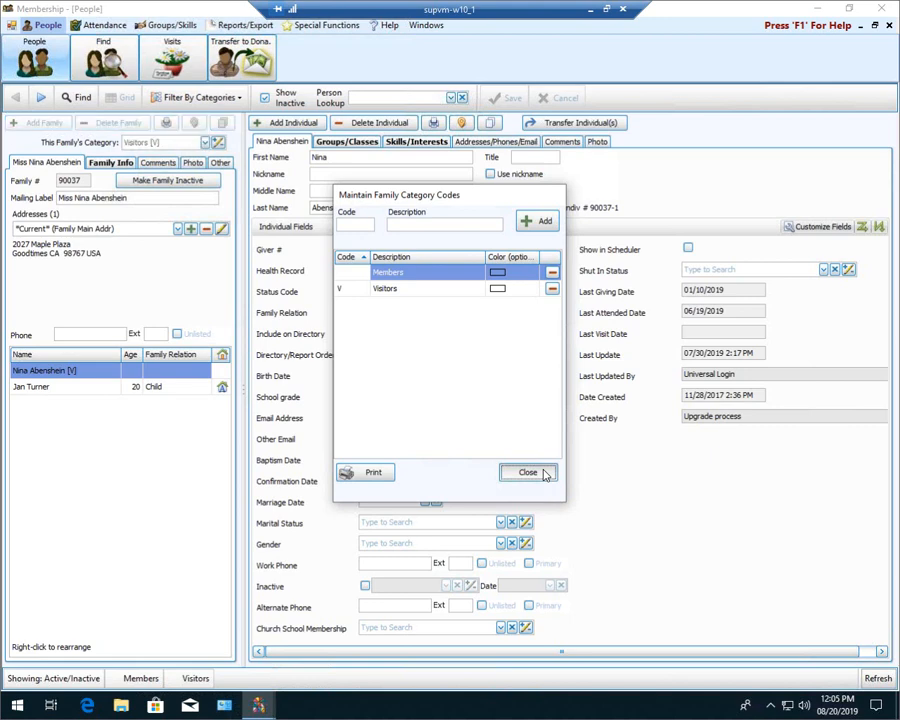
pyautogui.click(545, 474)
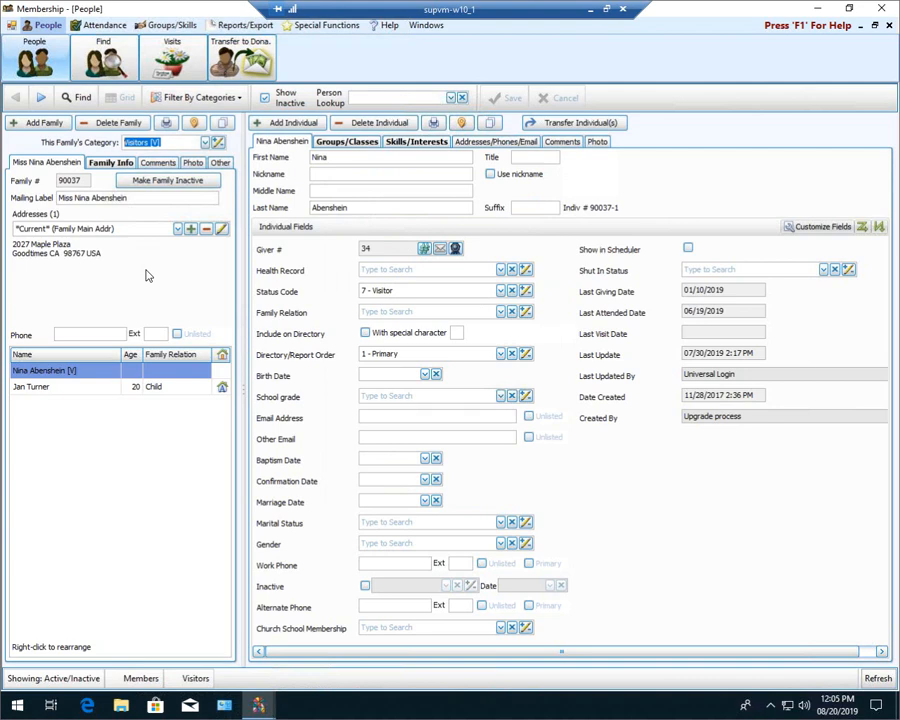
# Step: Start adding a family, check its category choices and the editable category codes, and cancel the addition
pyautogui.click(38, 122)
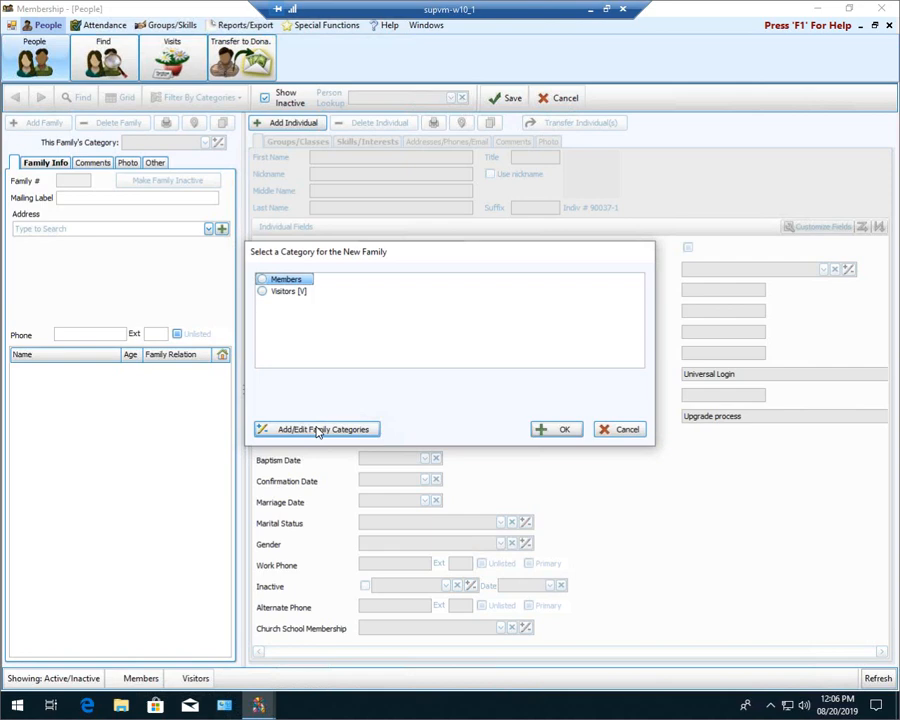
pyautogui.click(318, 430)
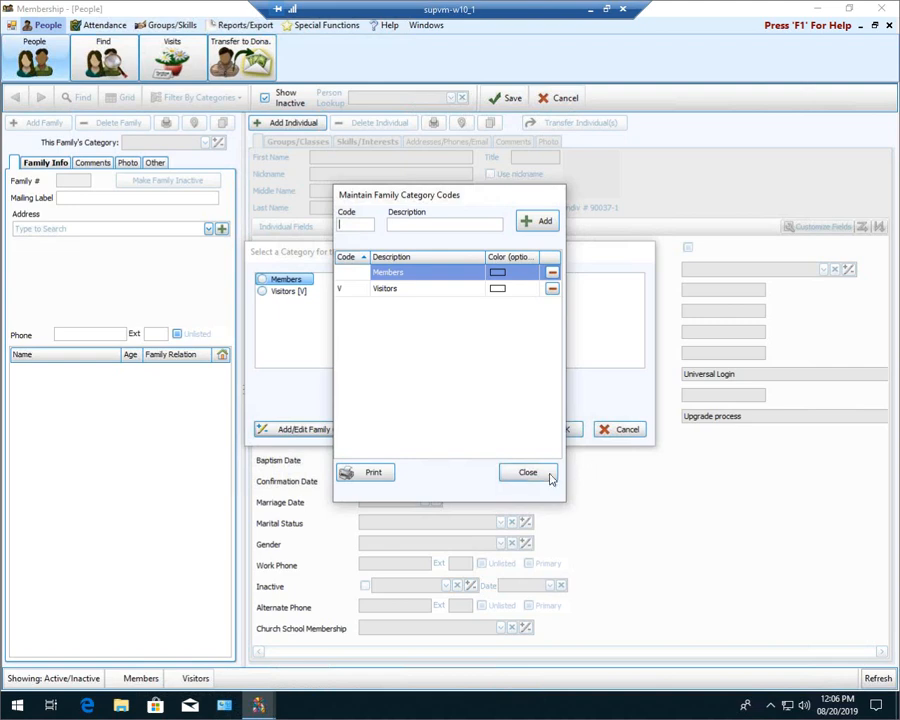
pyautogui.click(549, 476)
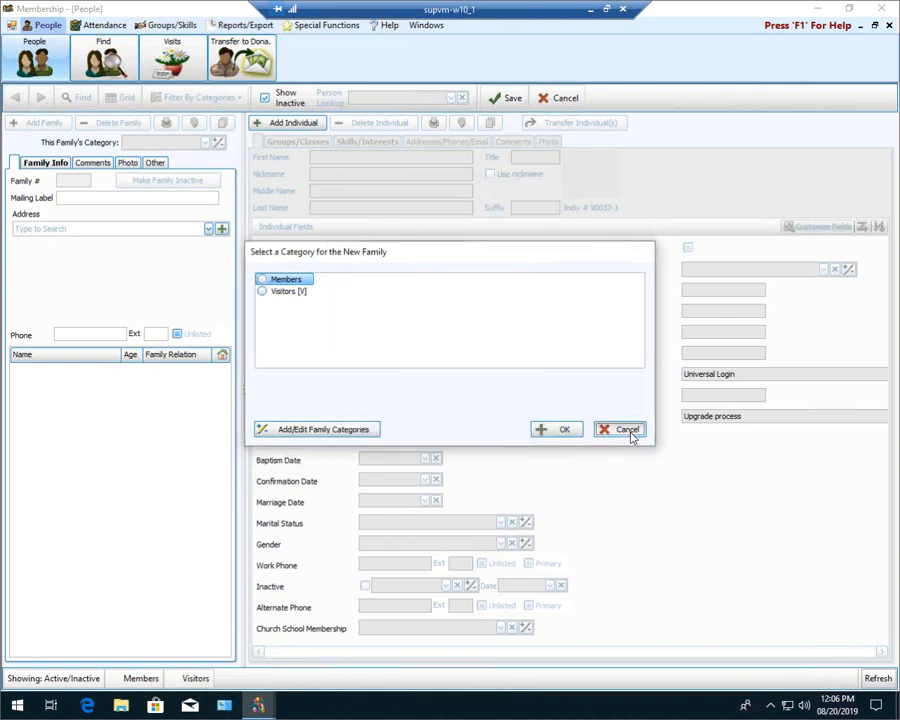
pyautogui.click(628, 431)
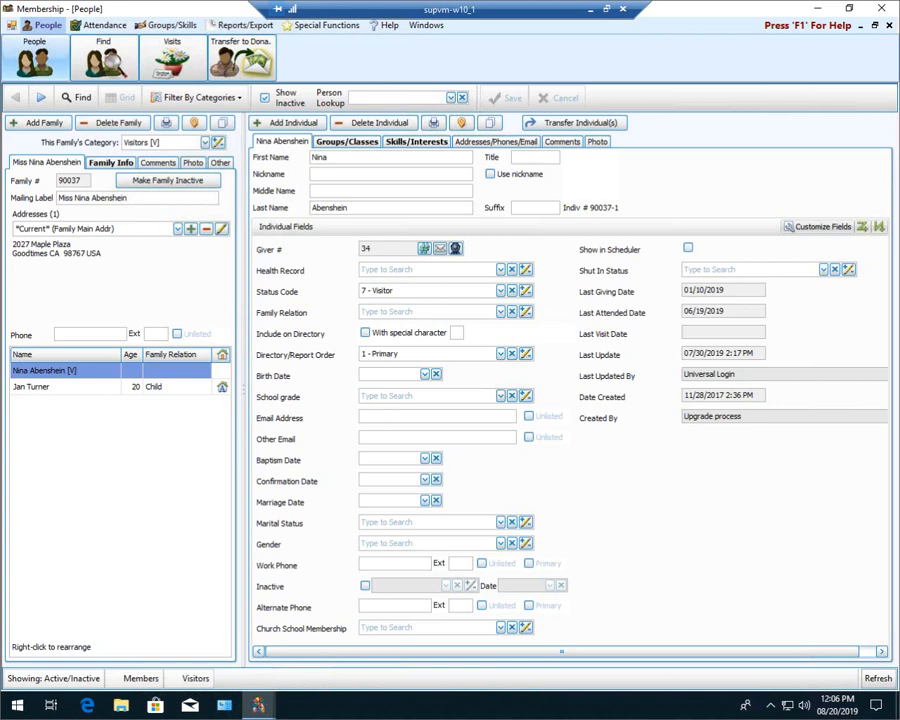
# Step: Close the People records and start a membership report, limiting the people selection to Status Code 1 - Active Member
pyautogui.click(889, 26)
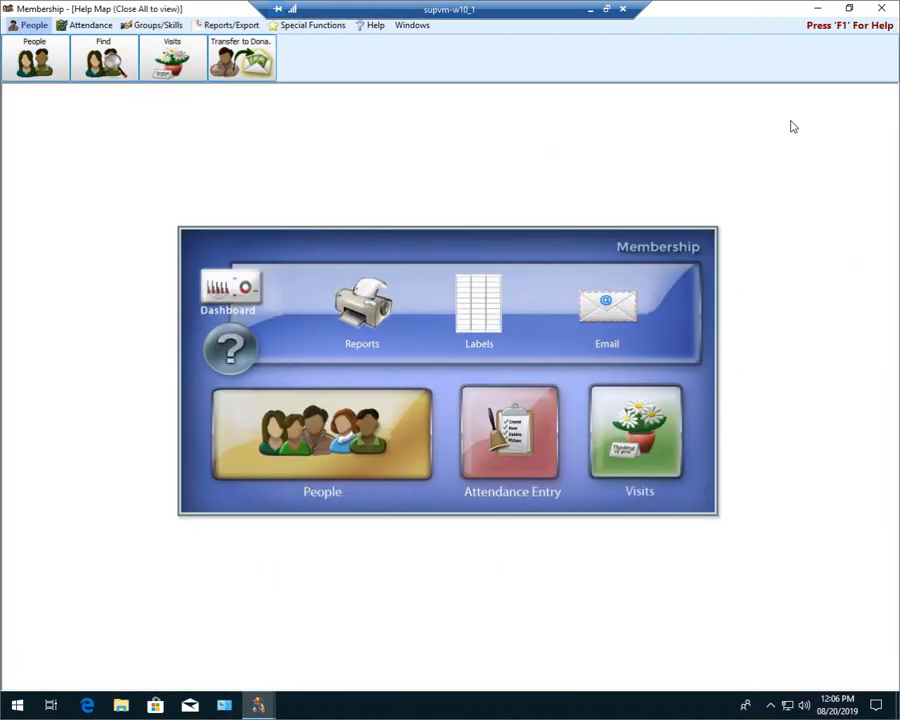
pyautogui.click(377, 304)
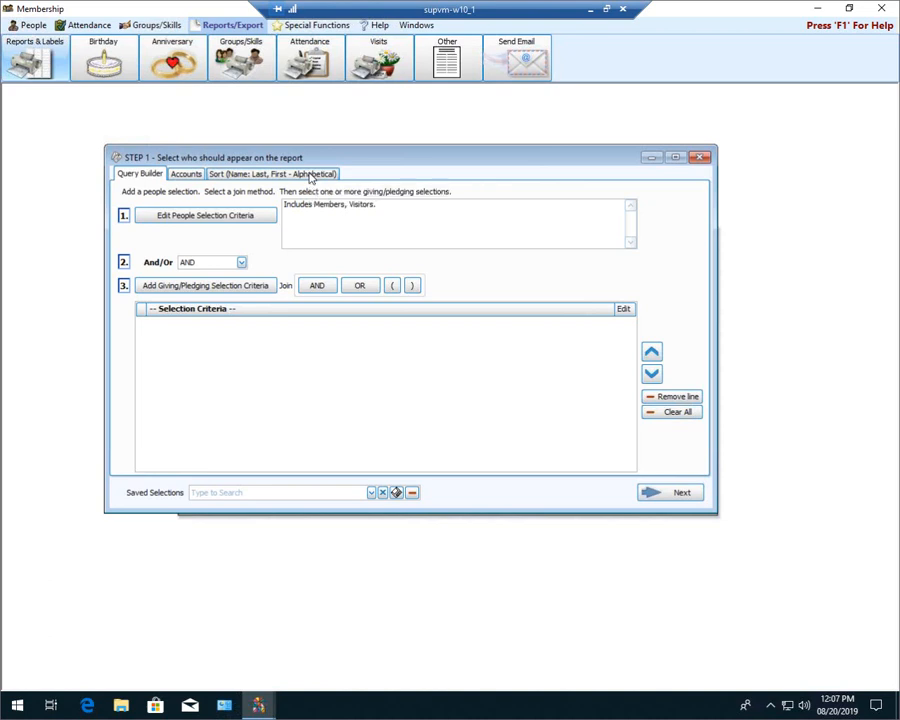
pyautogui.click(182, 217)
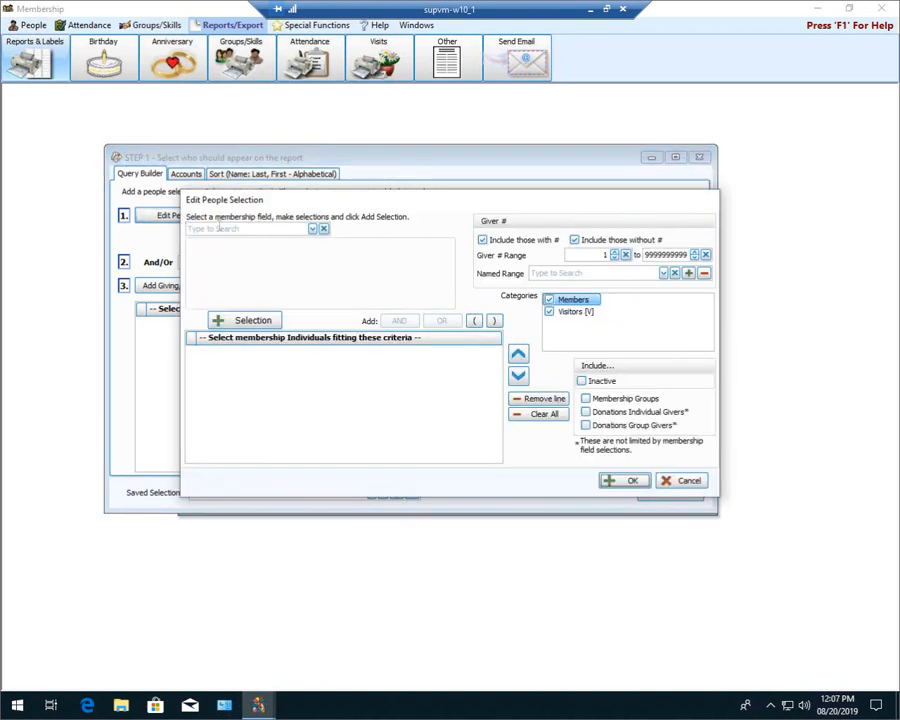
pyautogui.click(217, 231)
pyautogui.write('status')
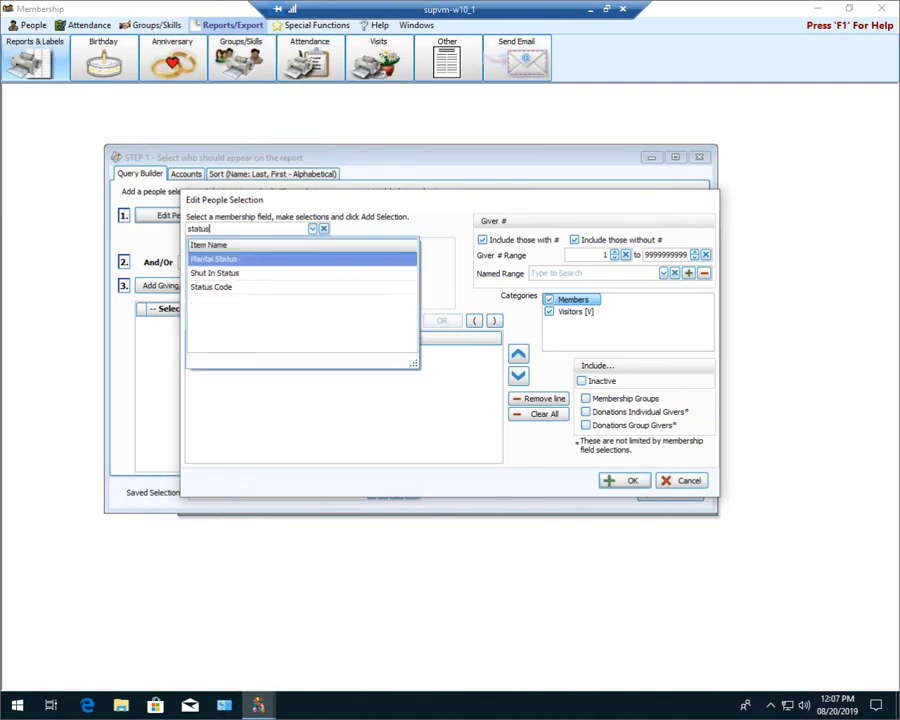
pyautogui.click(232, 288)
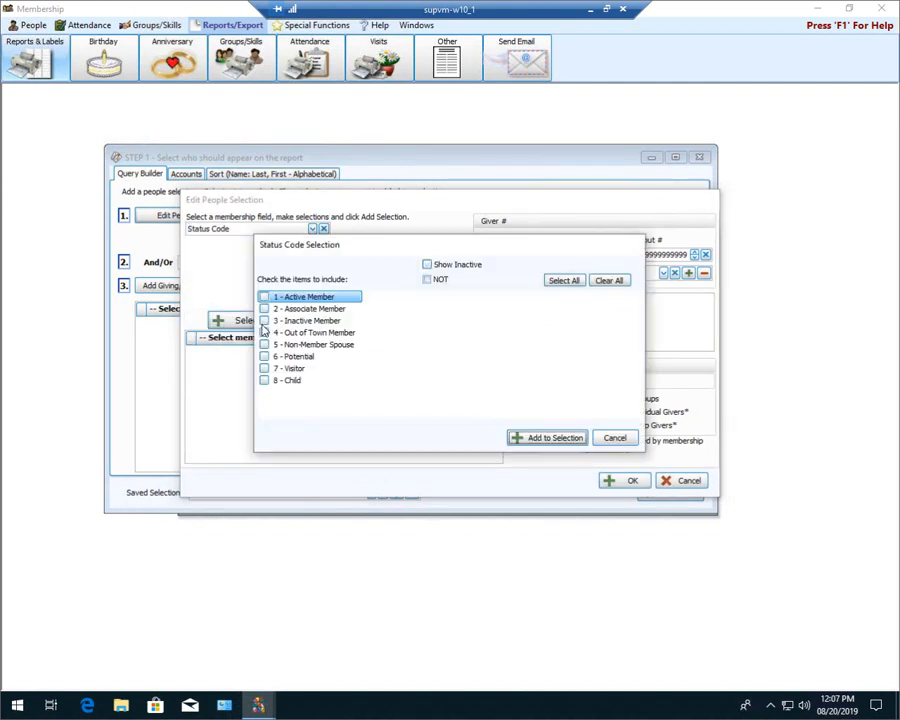
pyautogui.click(265, 298)
pyautogui.click(536, 438)
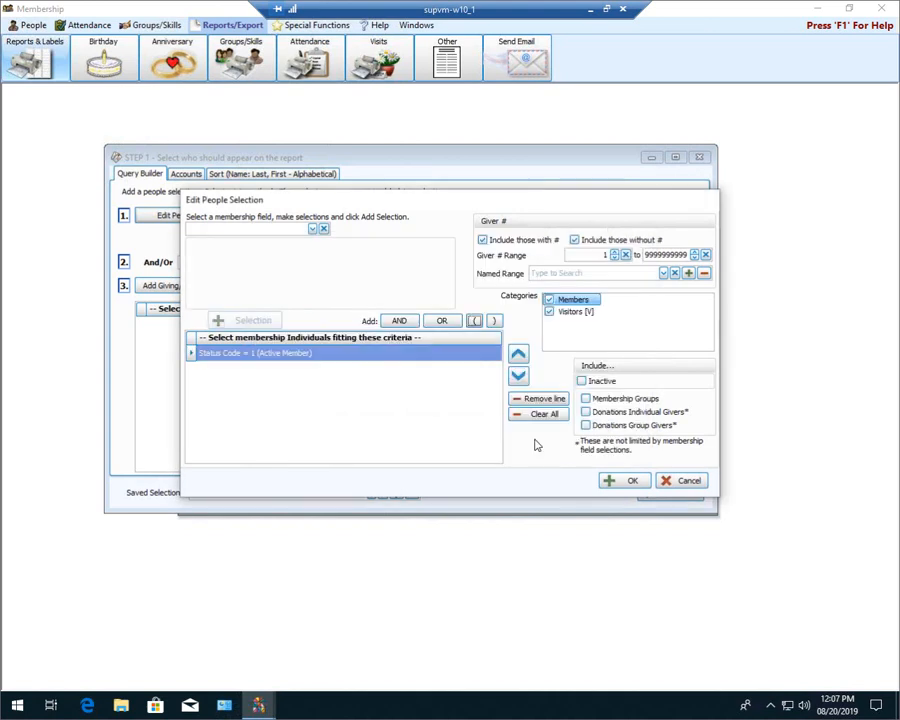
pyautogui.click(627, 482)
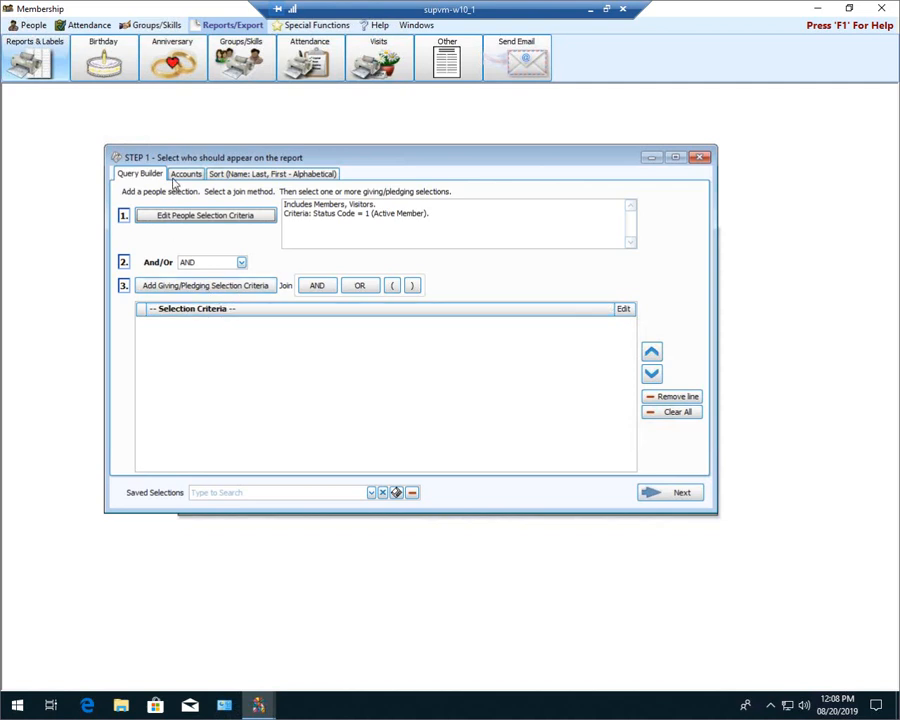
# Step: Add a giving/pledging criterion for 01/01/2018 to 12/31/2018 covering only those who gave and only those who pledged
pyautogui.click(261, 290)
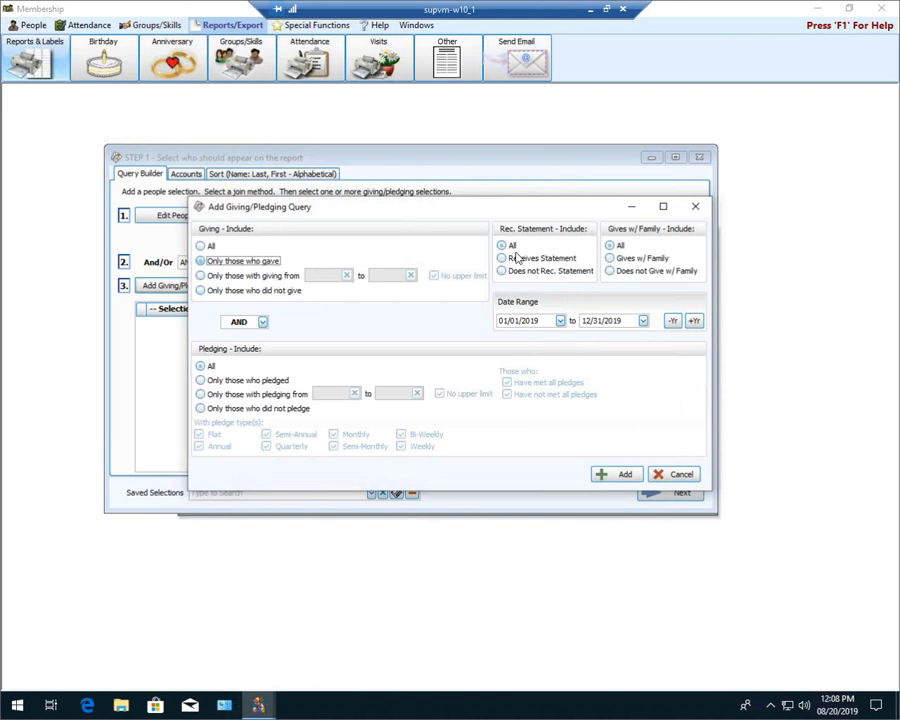
pyautogui.click(672, 321)
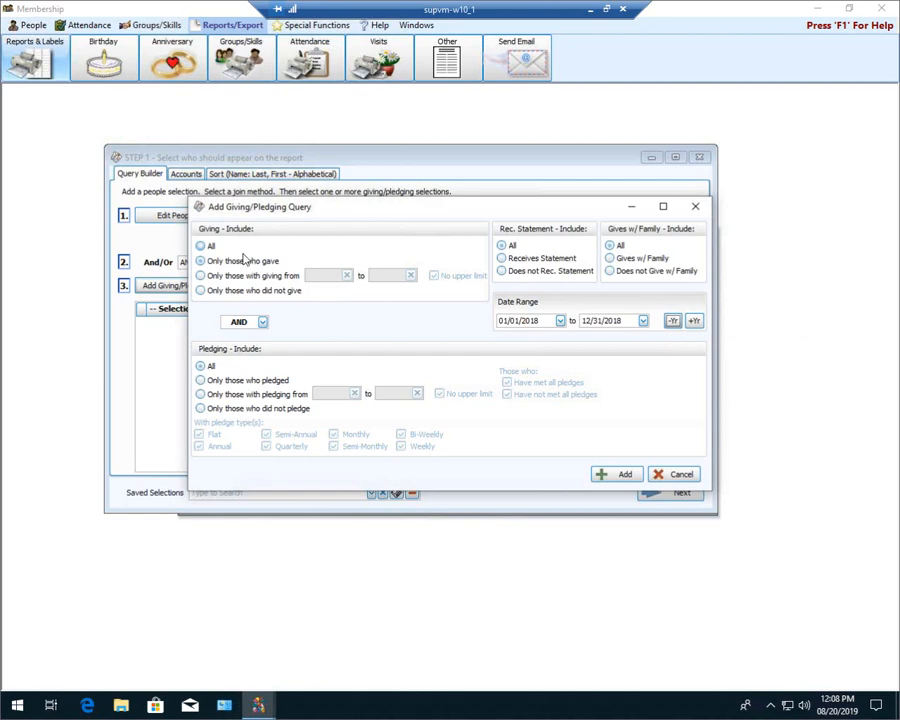
pyautogui.click(201, 380)
pyautogui.click(622, 474)
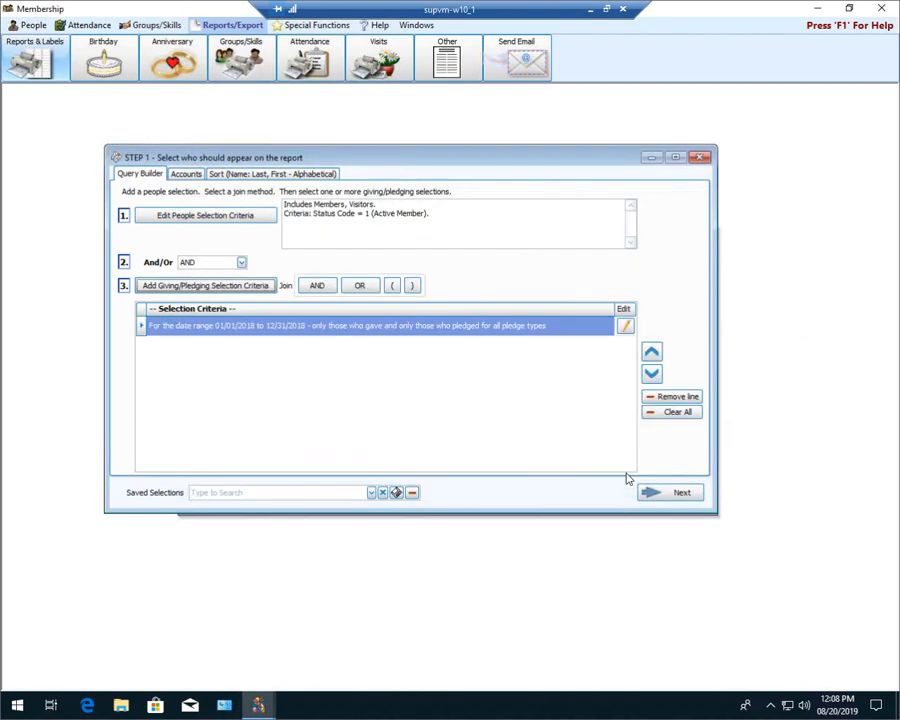
# Step: Join with AND a second criterion for 01/01/2019 to 12/31/2019 covering only those who gave and only those who did not pledge
pyautogui.click(316, 287)
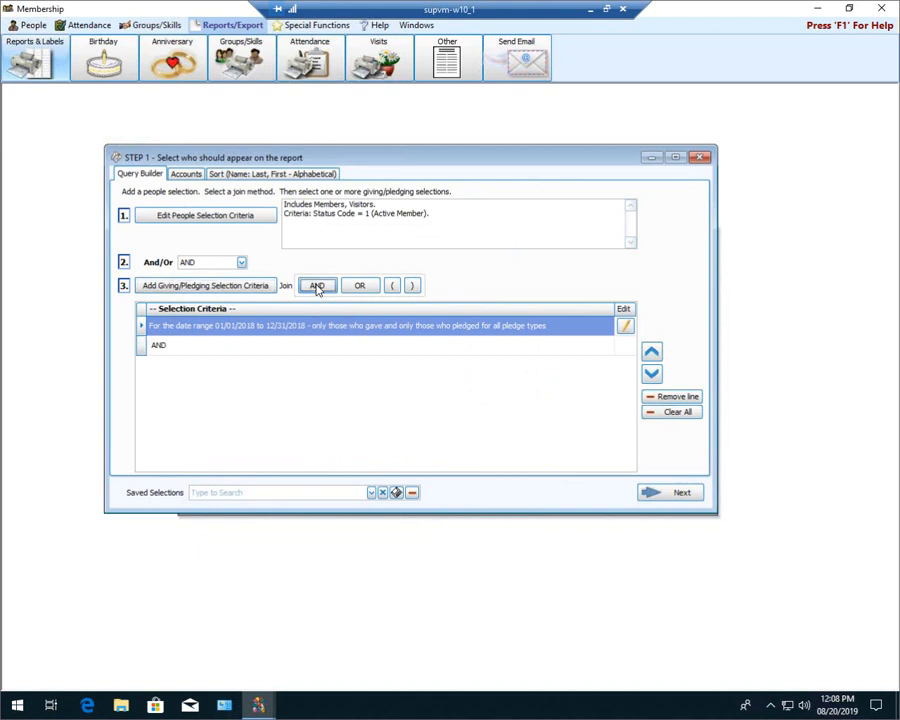
pyautogui.click(238, 288)
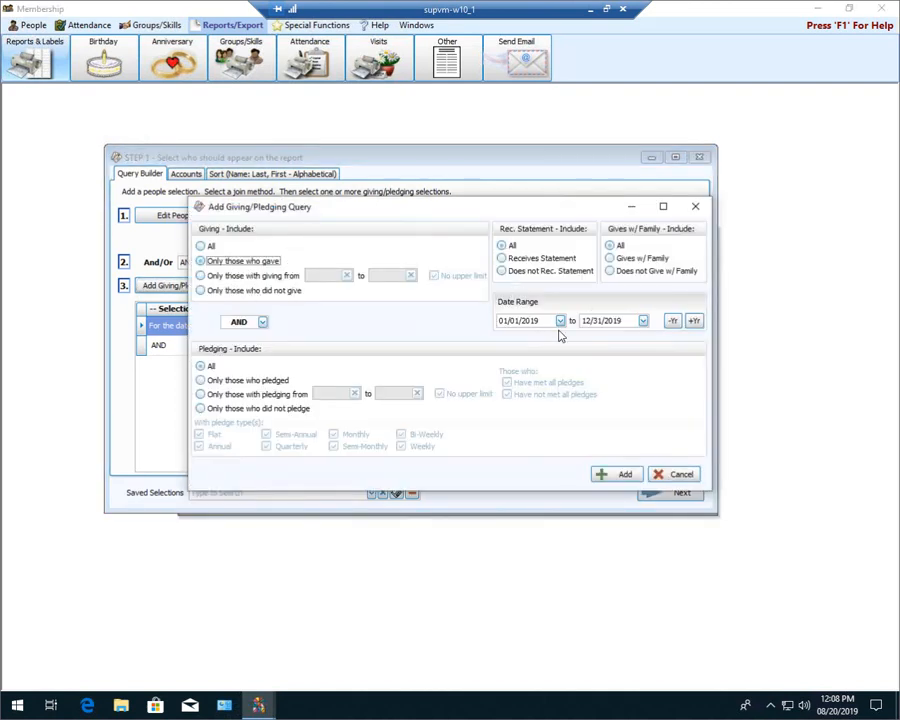
pyautogui.click(201, 409)
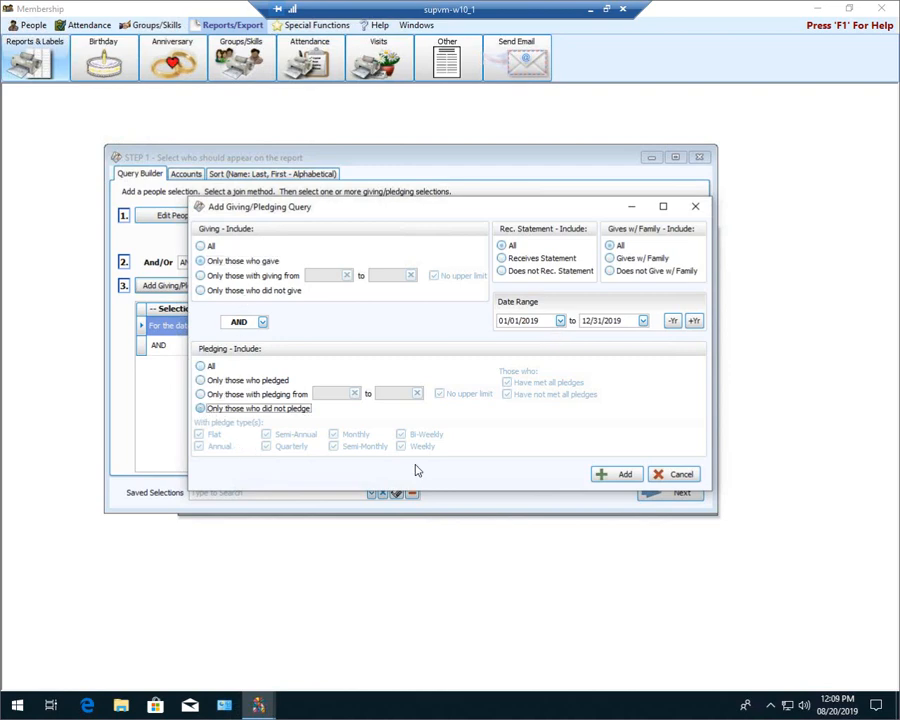
pyautogui.click(613, 476)
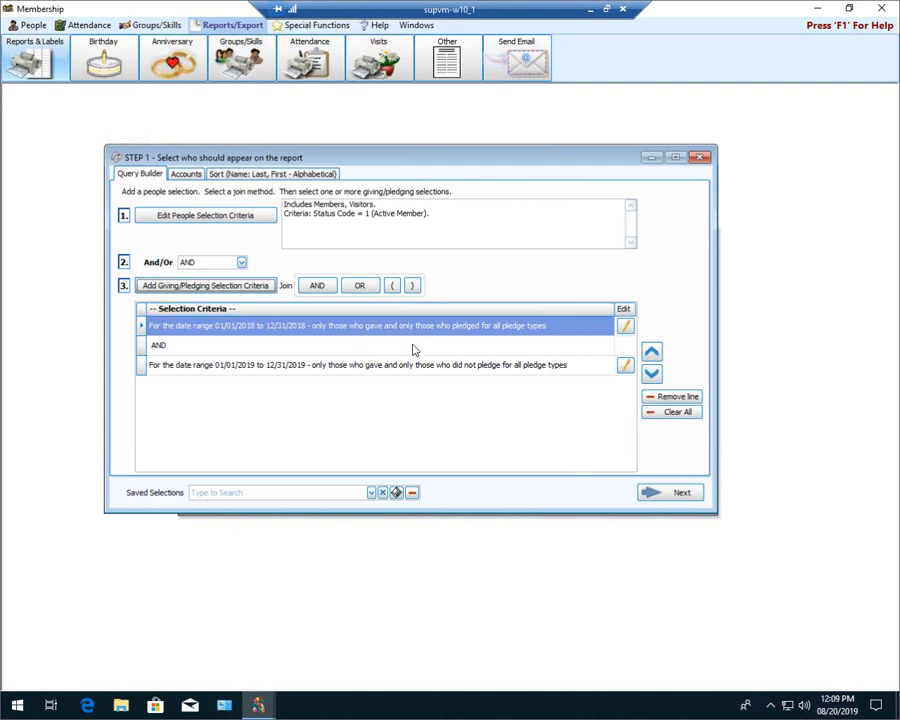
# Step: Review the settings of the 2018 giving/pledging criterion without changing them and close the report query
pyautogui.click(626, 326)
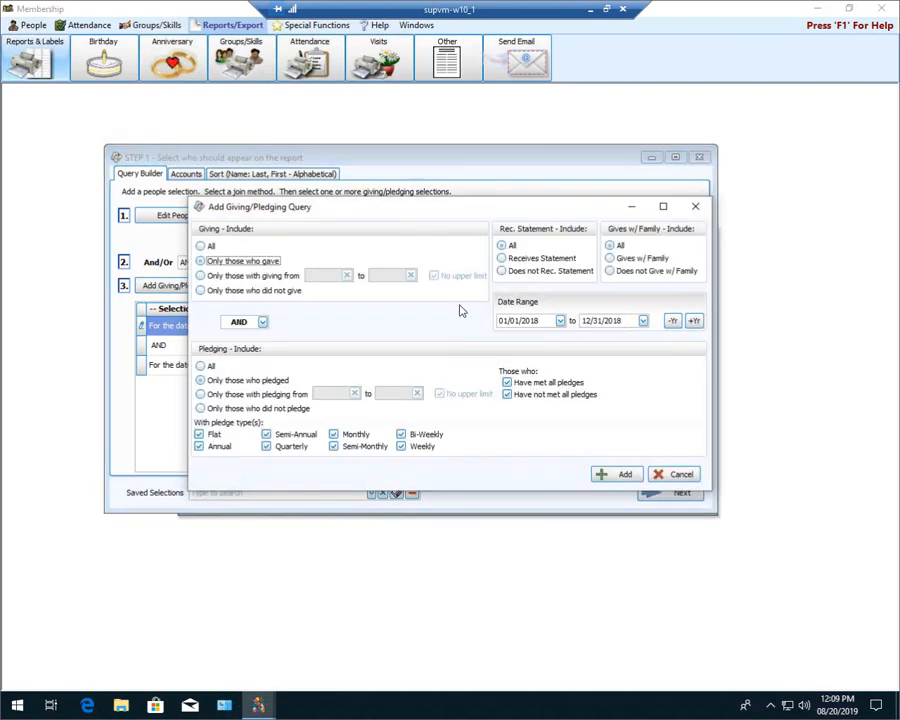
pyautogui.click(673, 475)
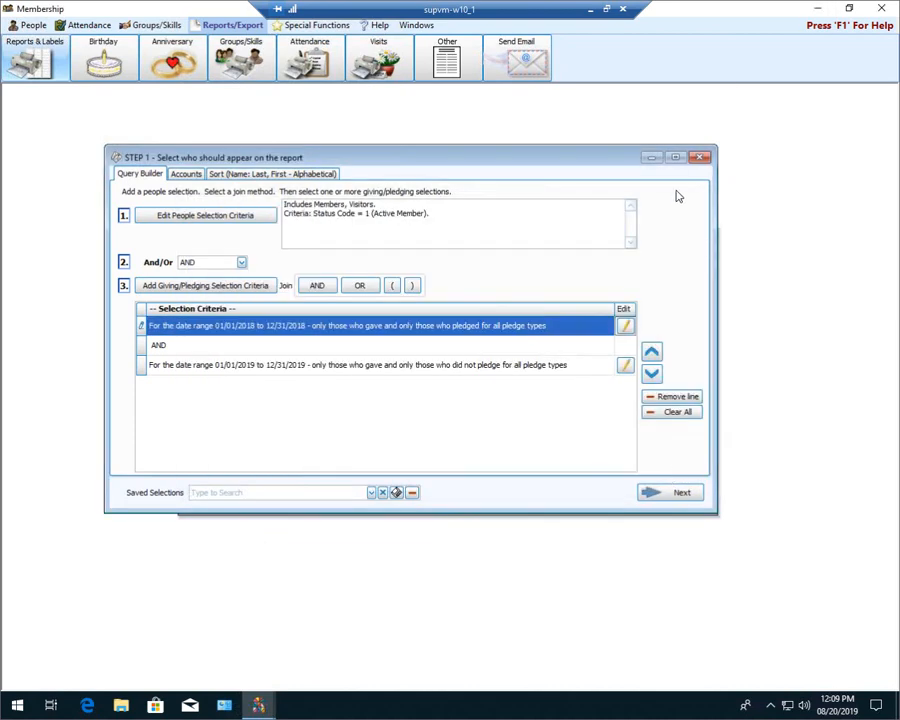
pyautogui.click(700, 159)
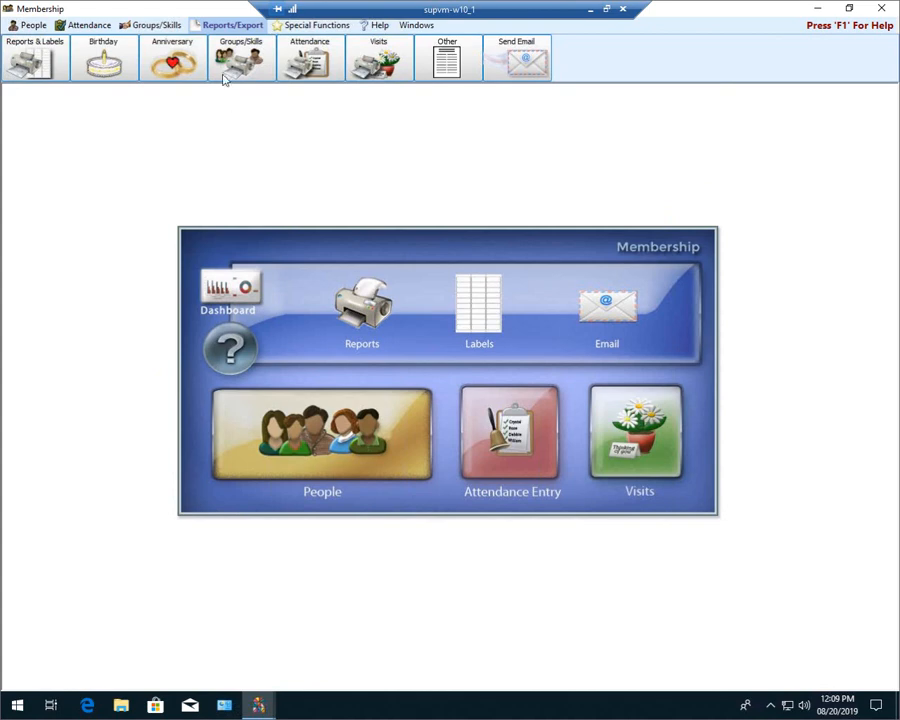
# Step: Start a Birth Date List for people with a birth date in August, regardless of giving or pledging, and continue to its layout options
pyautogui.click(103, 60)
pyautogui.click(100, 91)
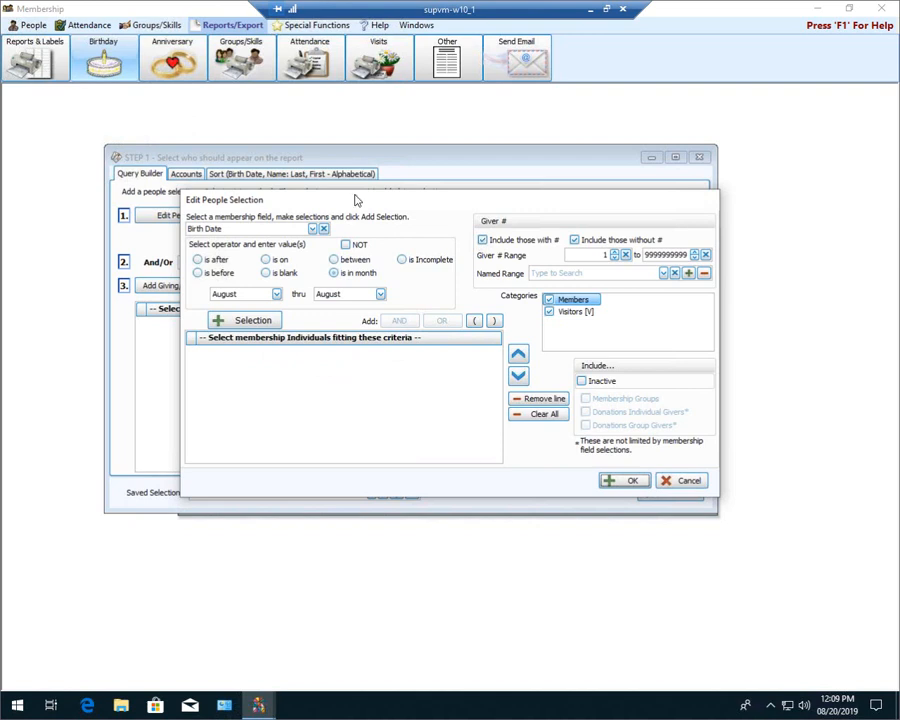
pyautogui.click(630, 481)
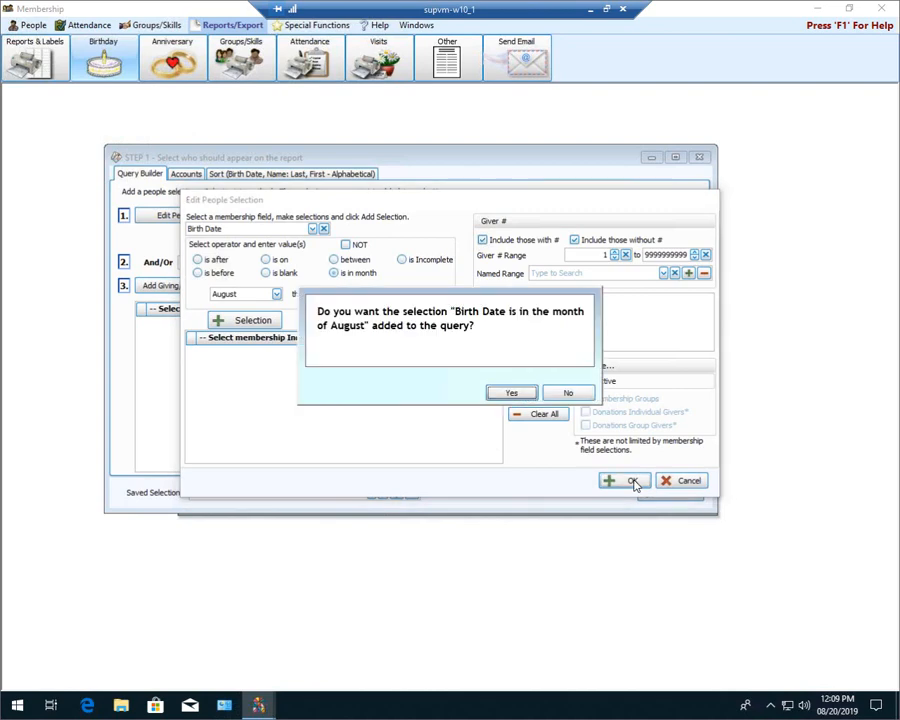
pyautogui.click(516, 393)
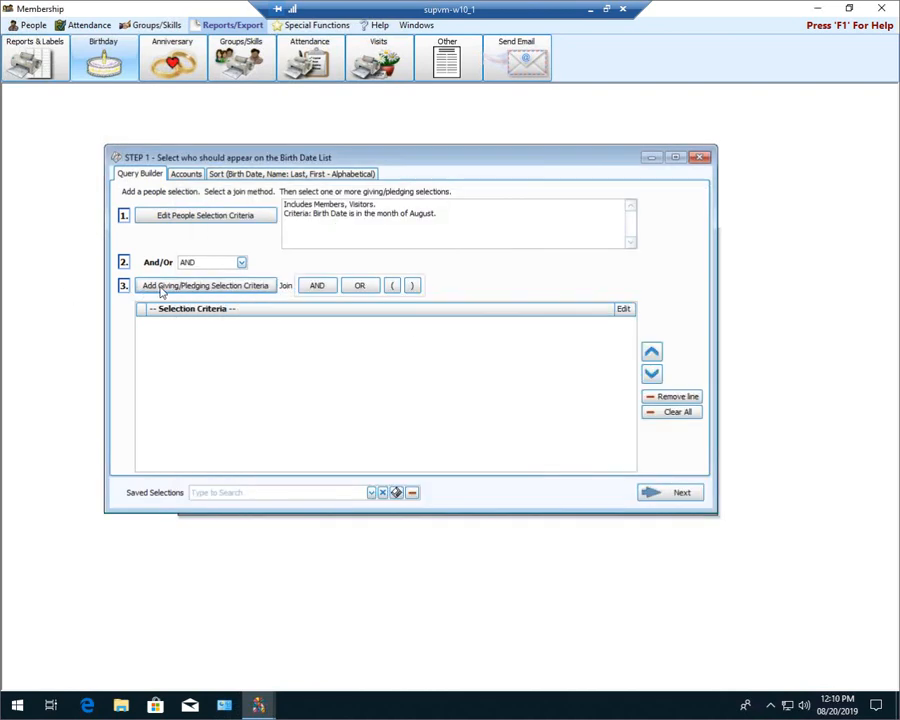
pyautogui.click(659, 497)
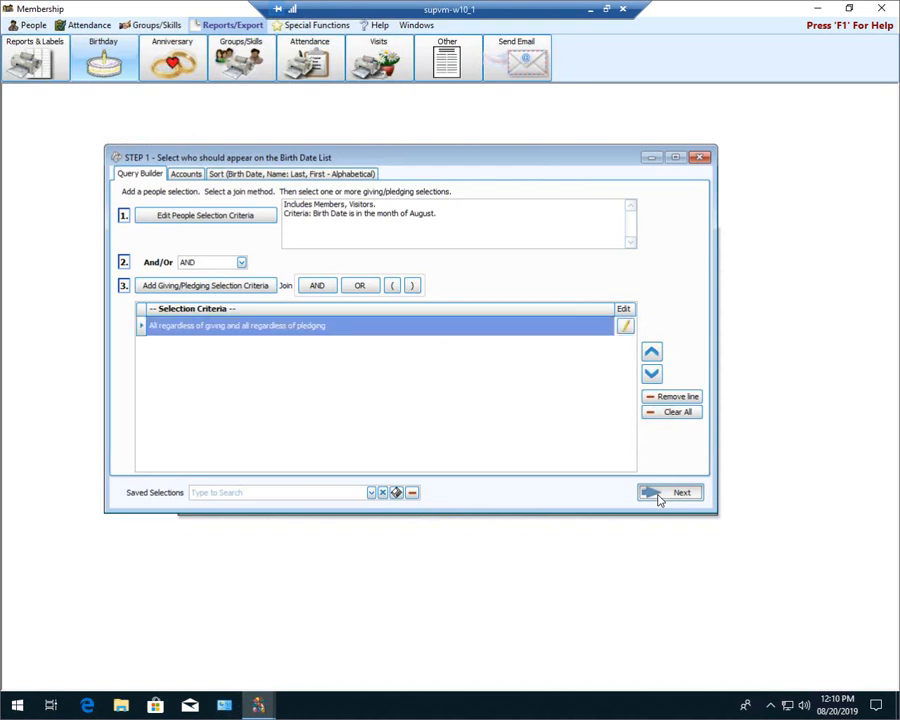
pyautogui.click(659, 496)
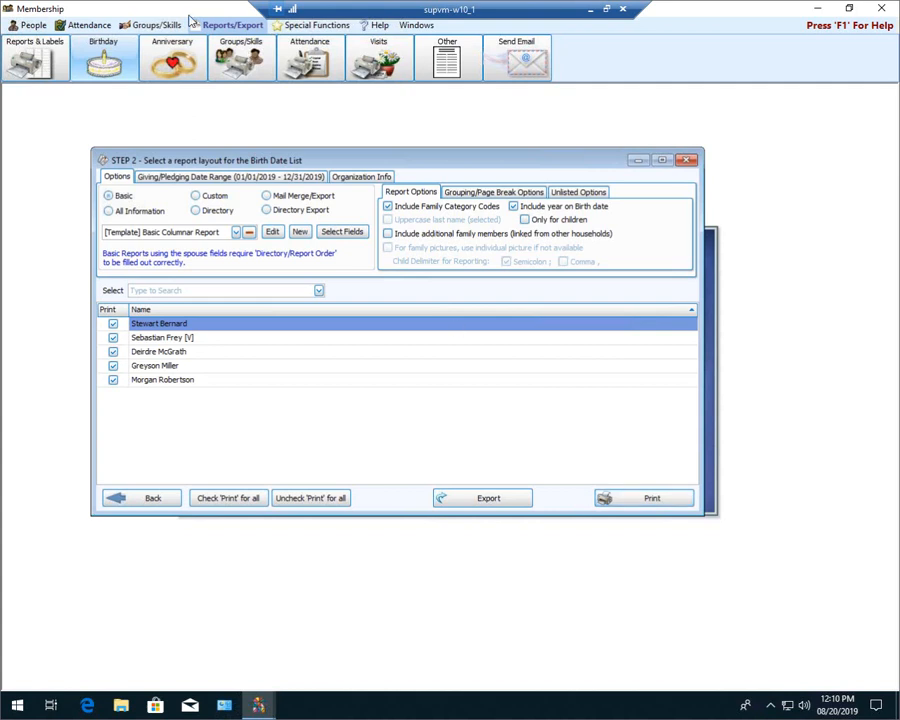
# Step: Review the giving/pledging date range and the unlisted phone, email and address options of the Birth Date List, and close it
pyautogui.click(213, 179)
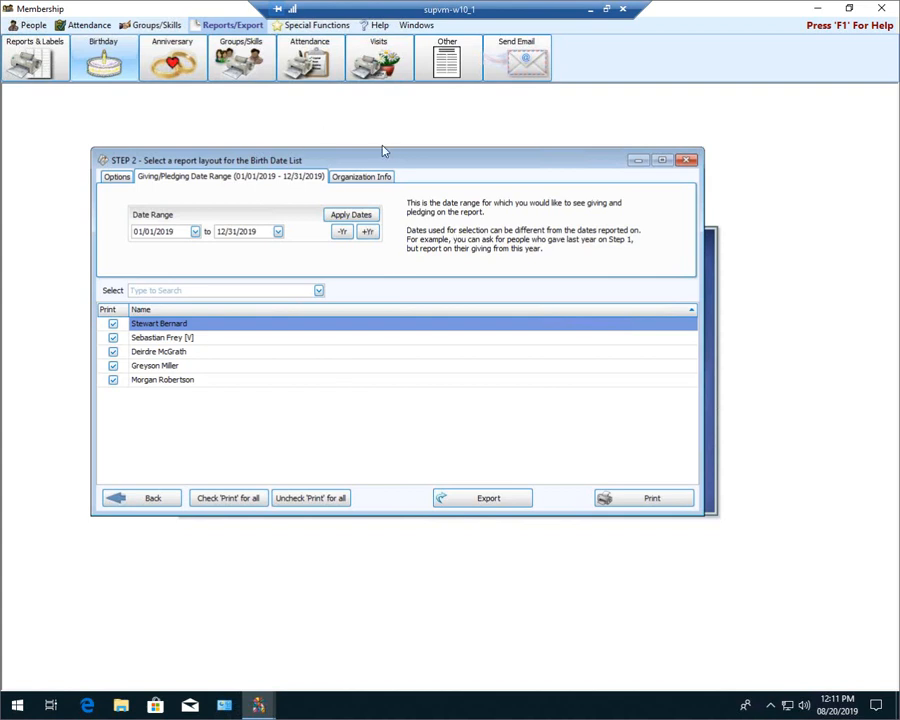
pyautogui.click(114, 180)
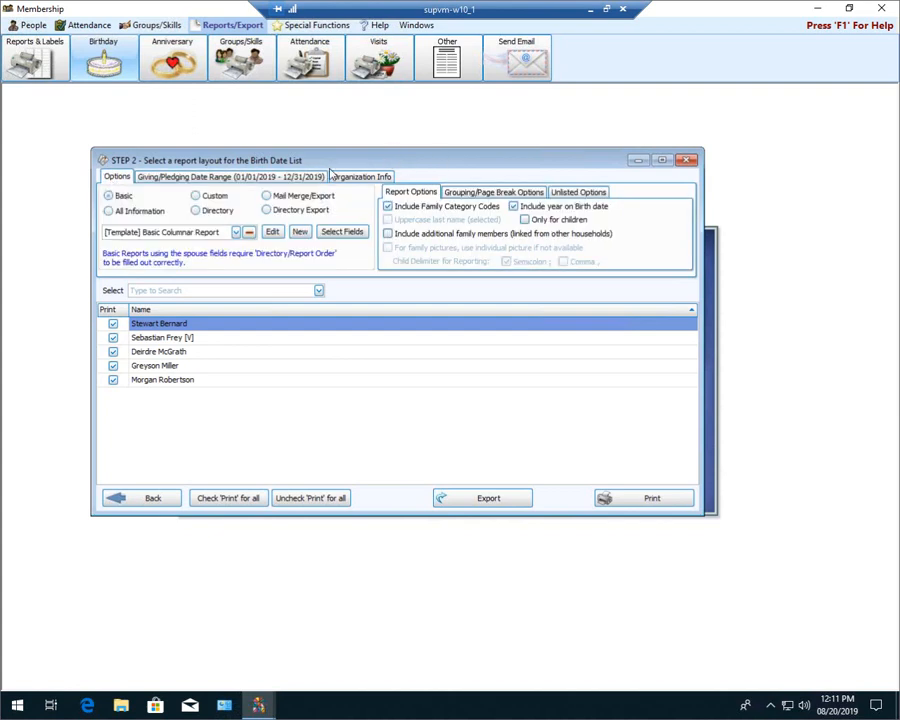
pyautogui.click(599, 194)
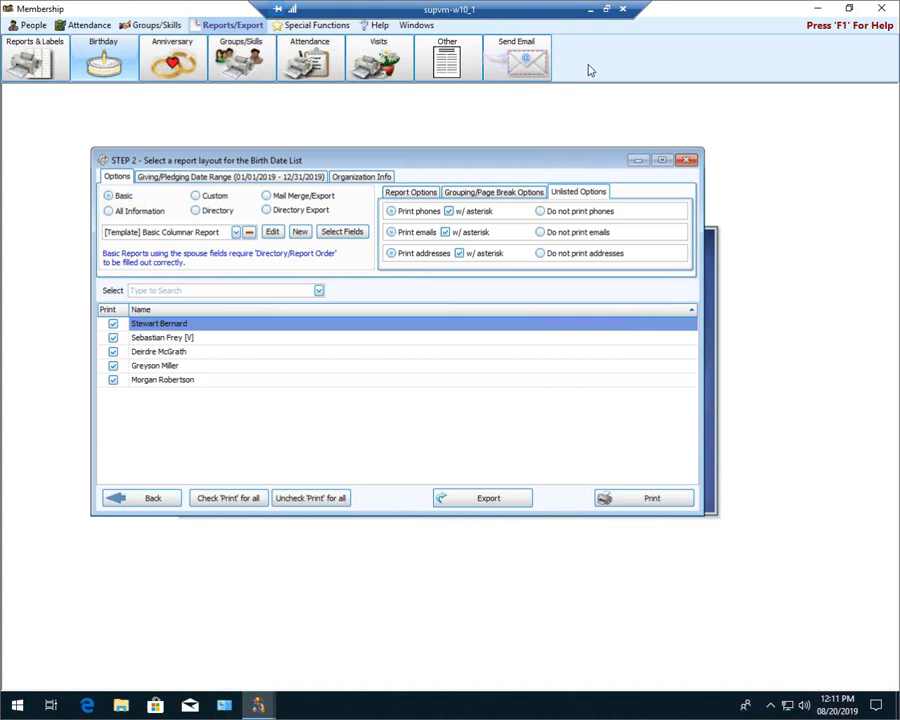
pyautogui.click(694, 165)
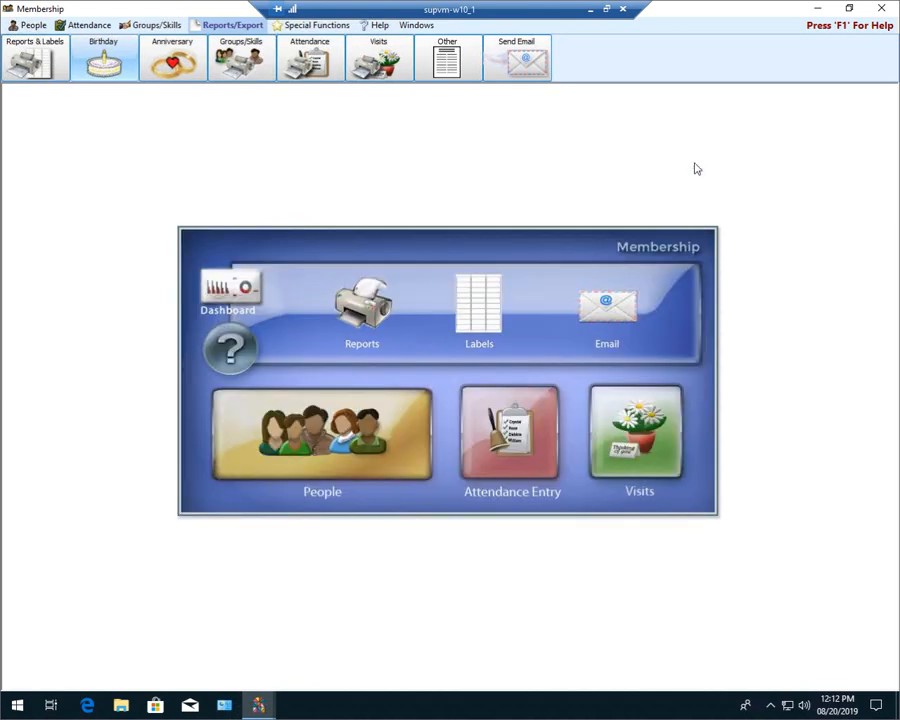
# Step: Start membership labels, review the people and giving/pledging selection settings without changing them, and close the label query
pyautogui.click(235, 24)
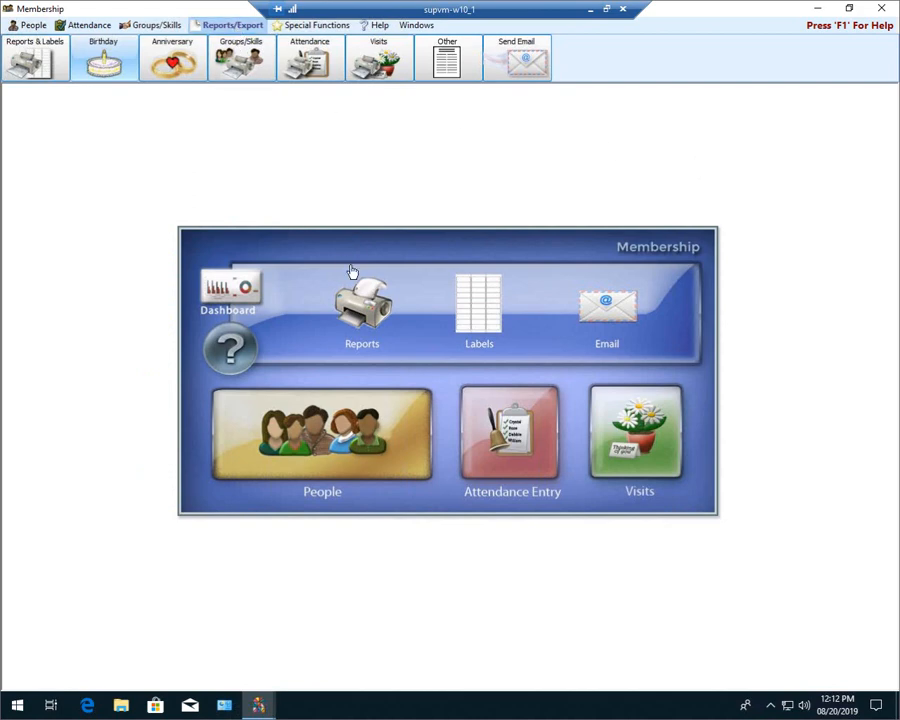
pyautogui.click(492, 312)
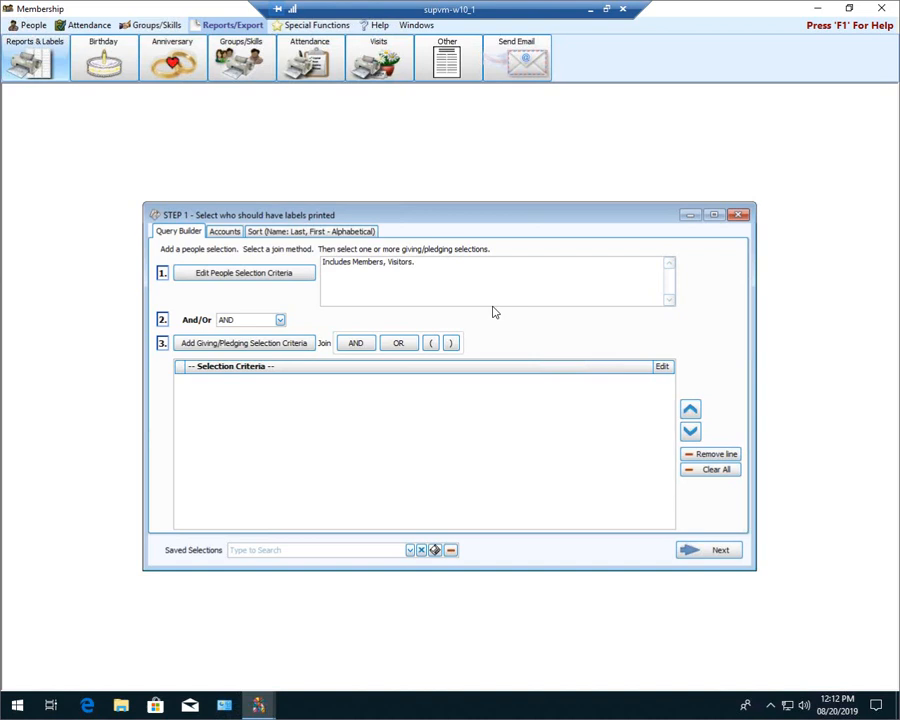
pyautogui.click(252, 278)
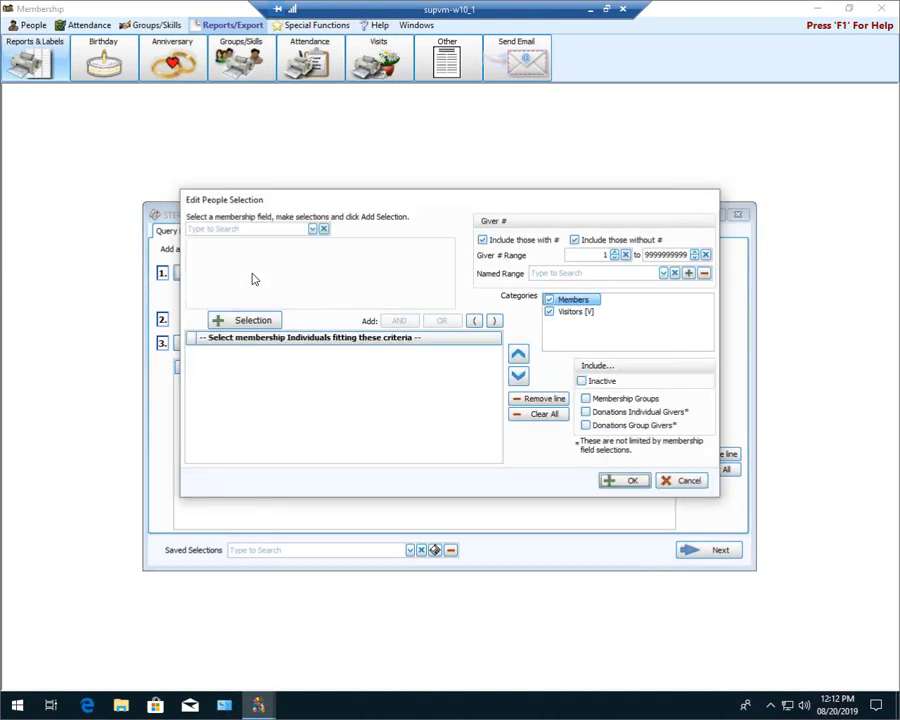
pyautogui.click(690, 481)
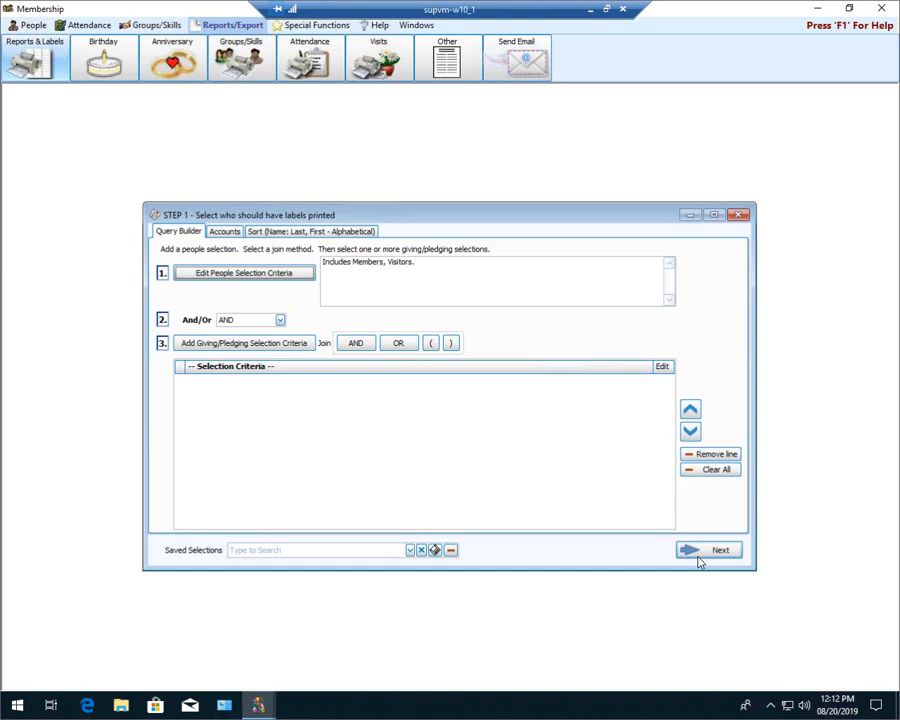
pyautogui.click(231, 345)
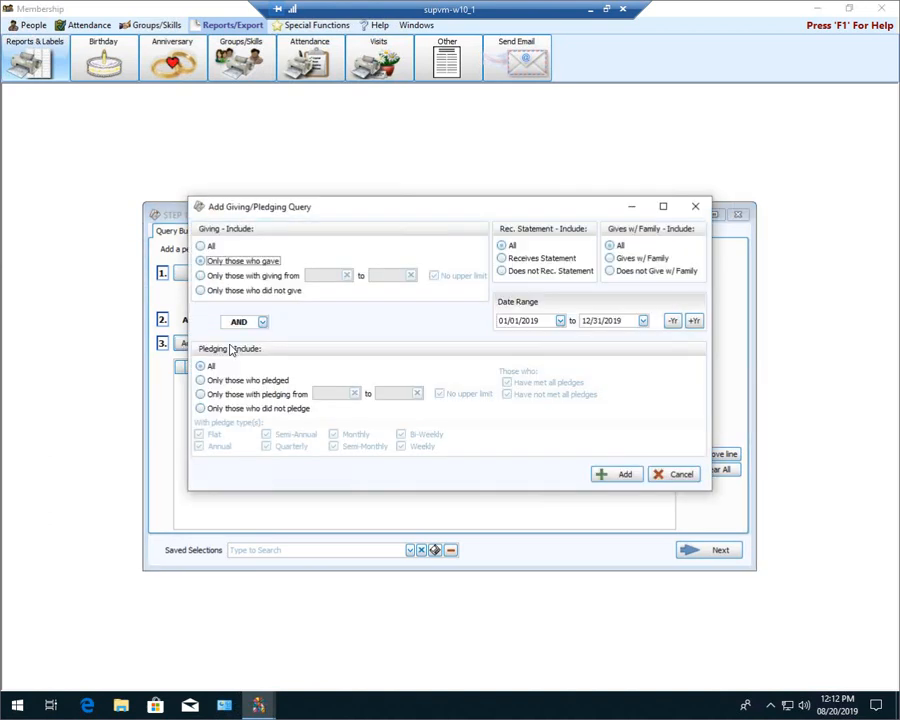
pyautogui.click(666, 476)
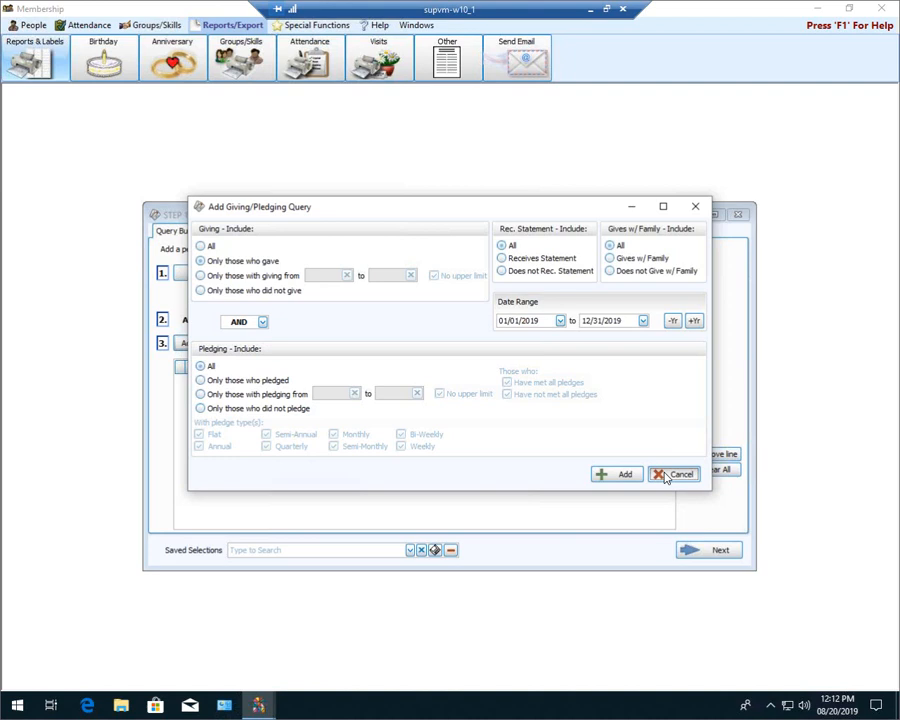
pyautogui.click(666, 476)
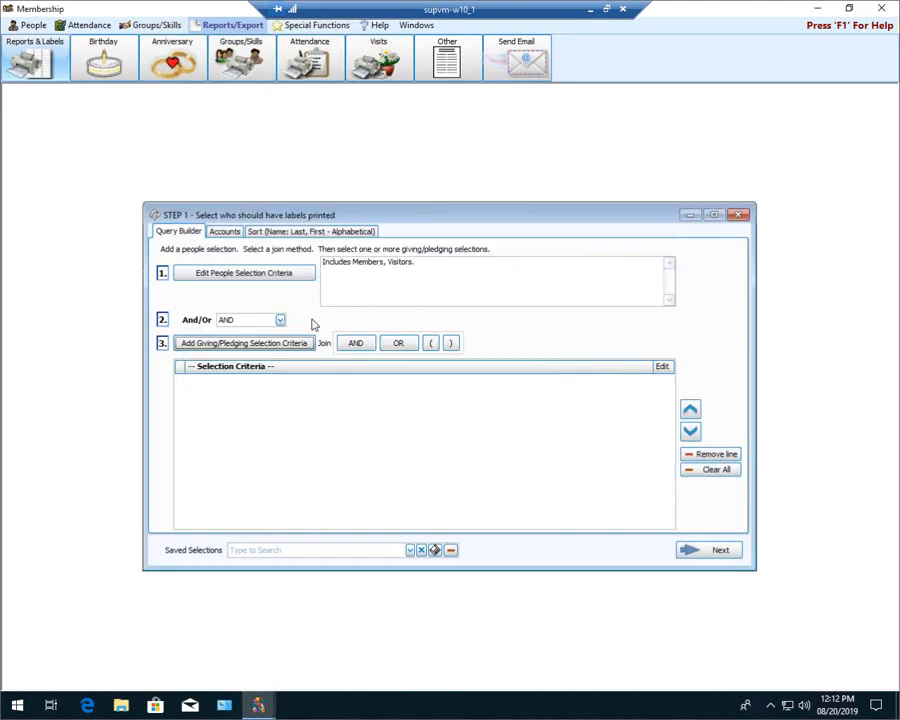
pyautogui.click(737, 216)
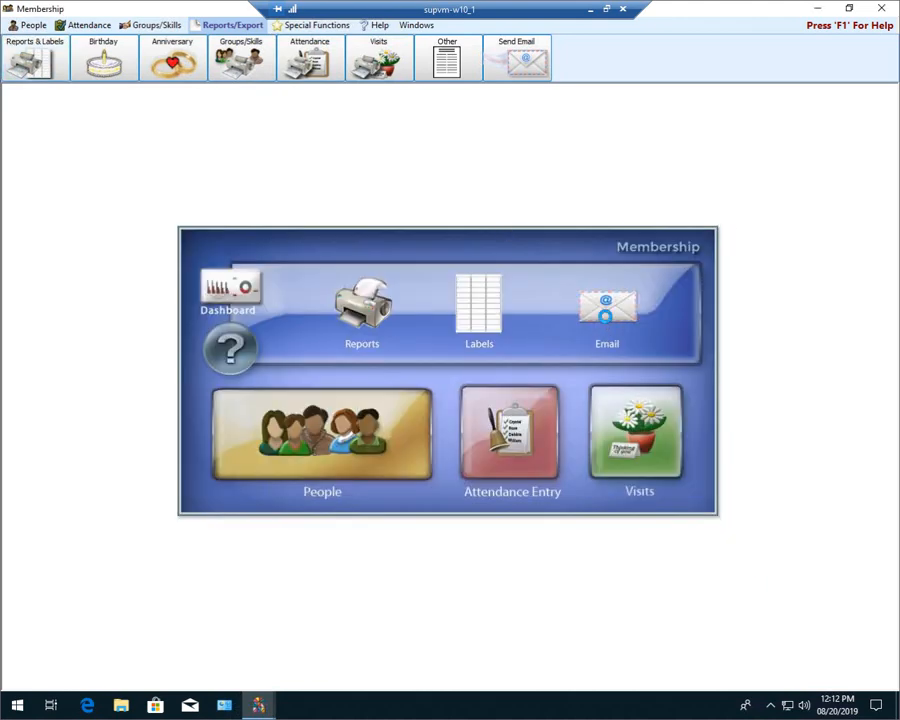
# Step: Check the email recipient query and the Attendance Summary by Person options, closing each without changes
pyautogui.click(604, 314)
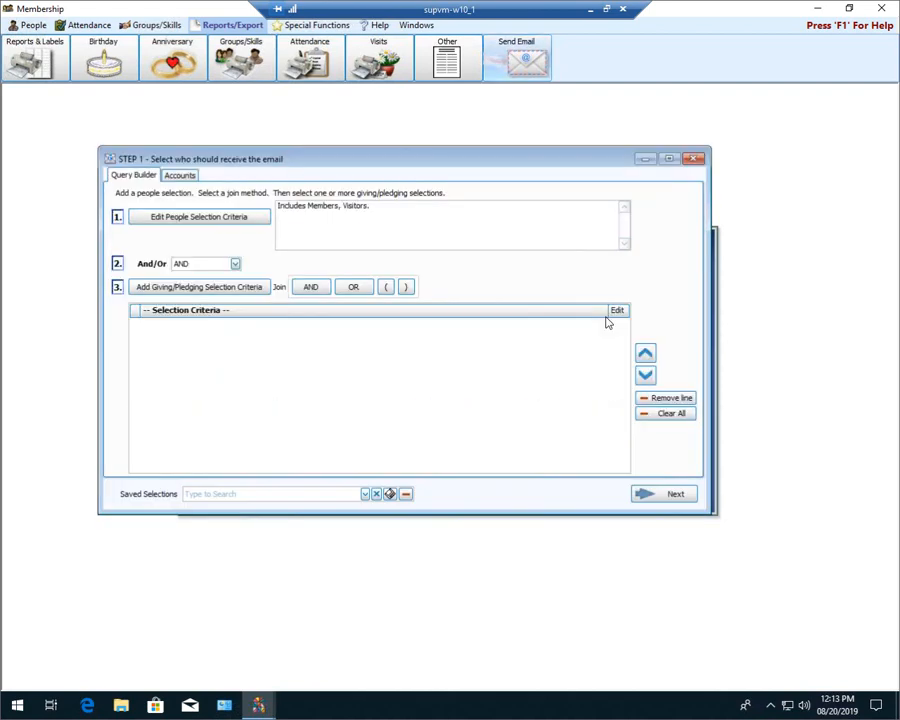
pyautogui.click(692, 158)
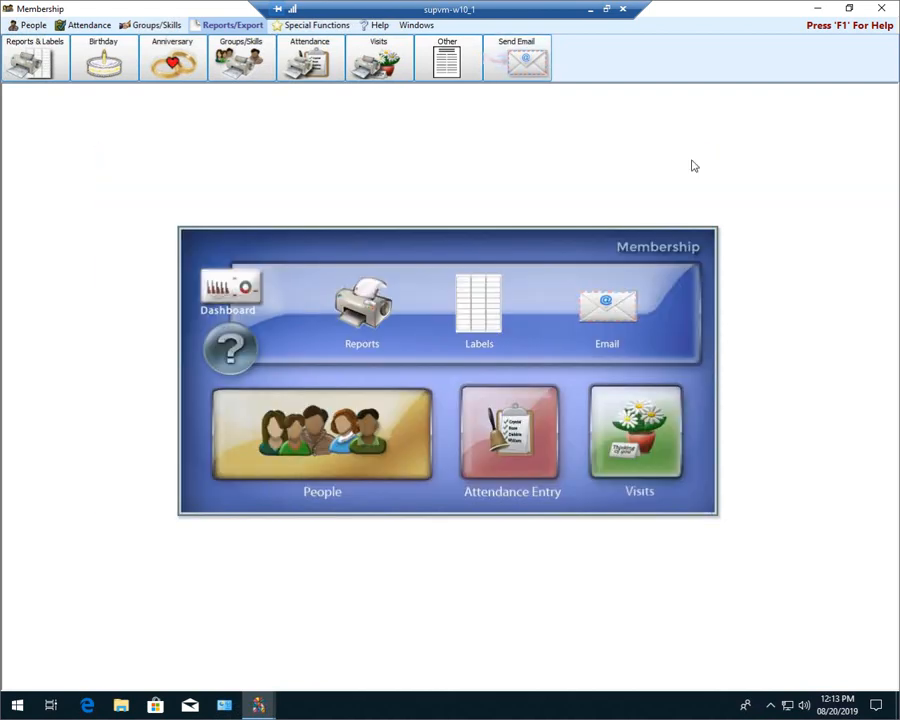
pyautogui.click(320, 60)
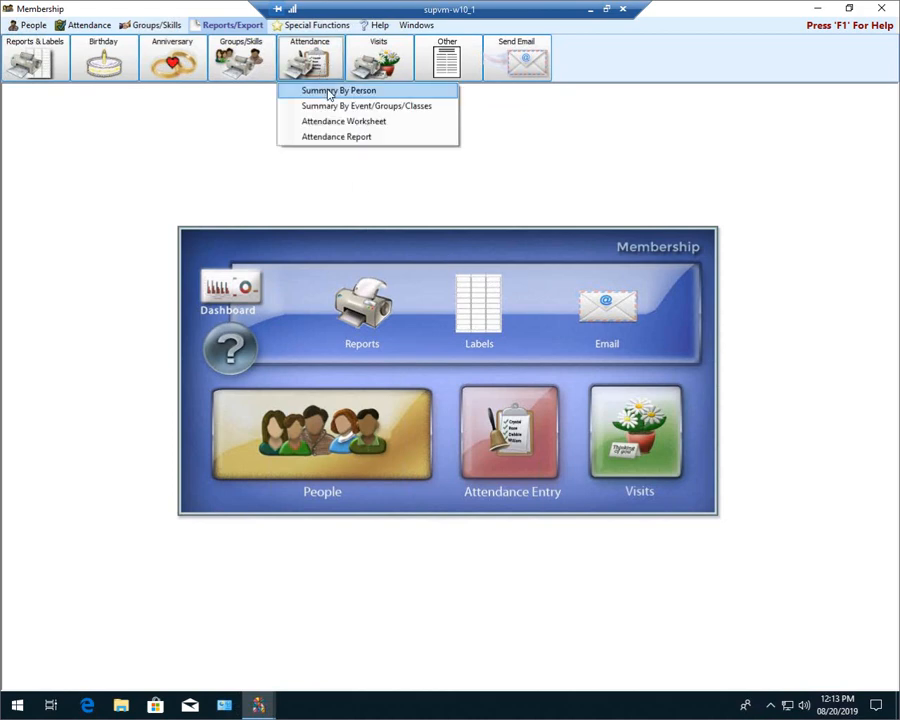
pyautogui.click(326, 90)
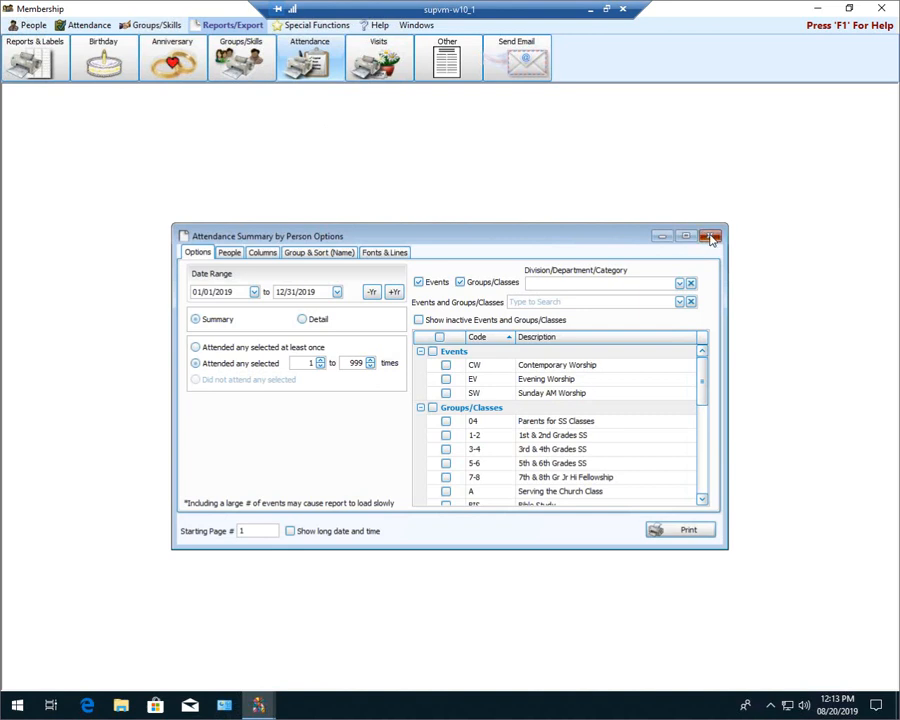
pyautogui.click(711, 237)
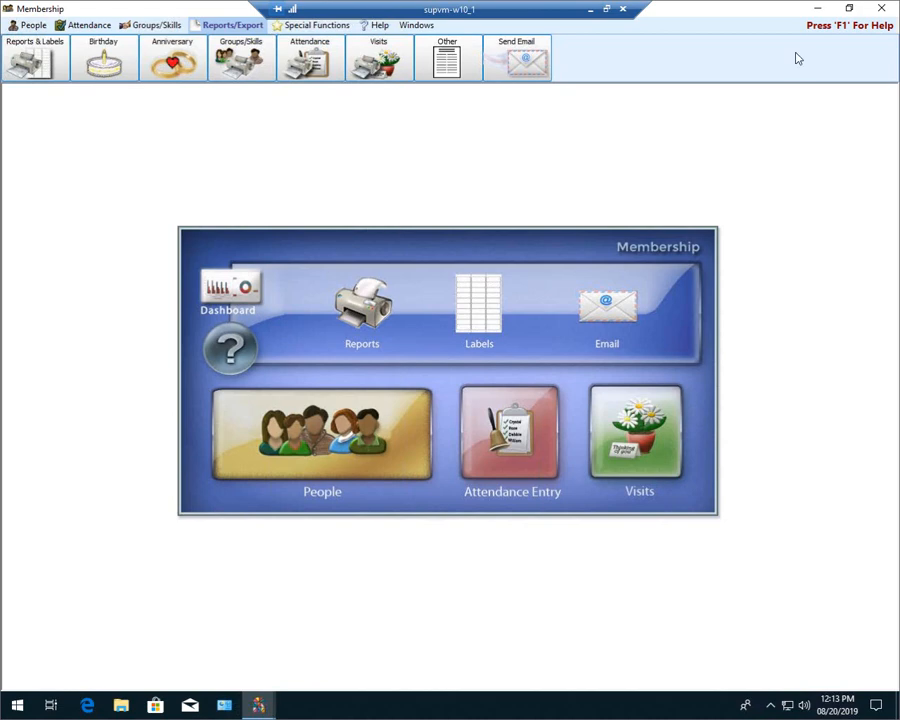
# Step: Leave Membership for the Donations module and review the Donations Log Report filter options, closing the report without printing
pyautogui.click(886, 10)
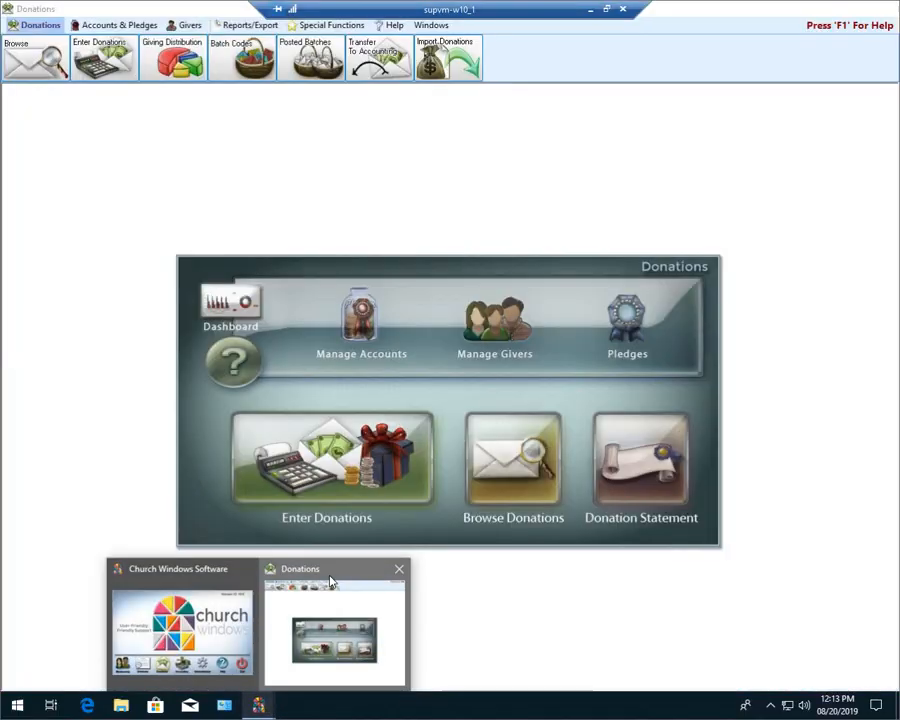
pyautogui.click(332, 582)
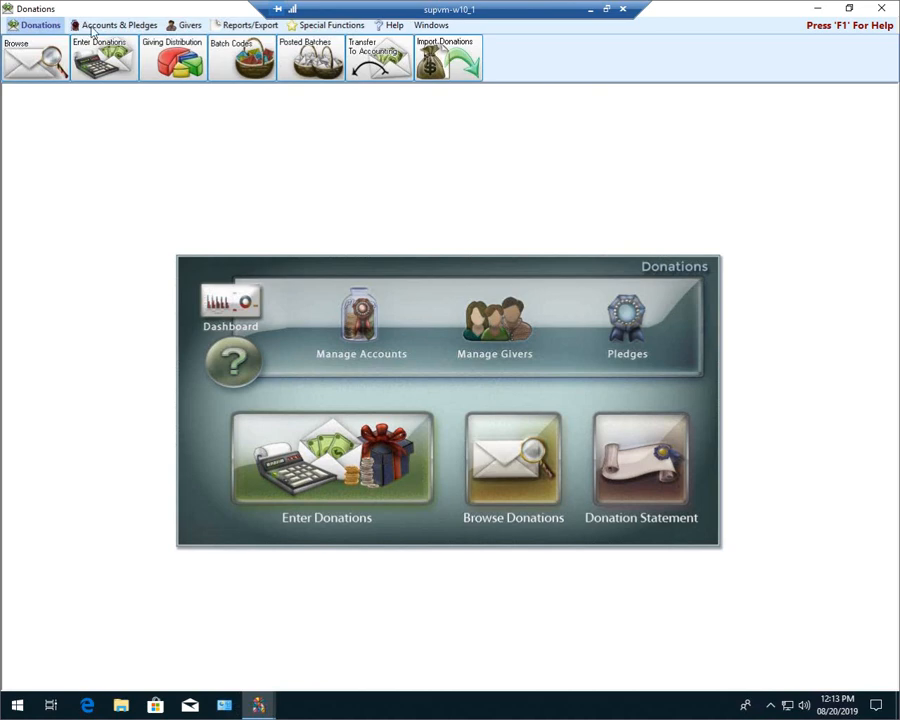
pyautogui.click(252, 25)
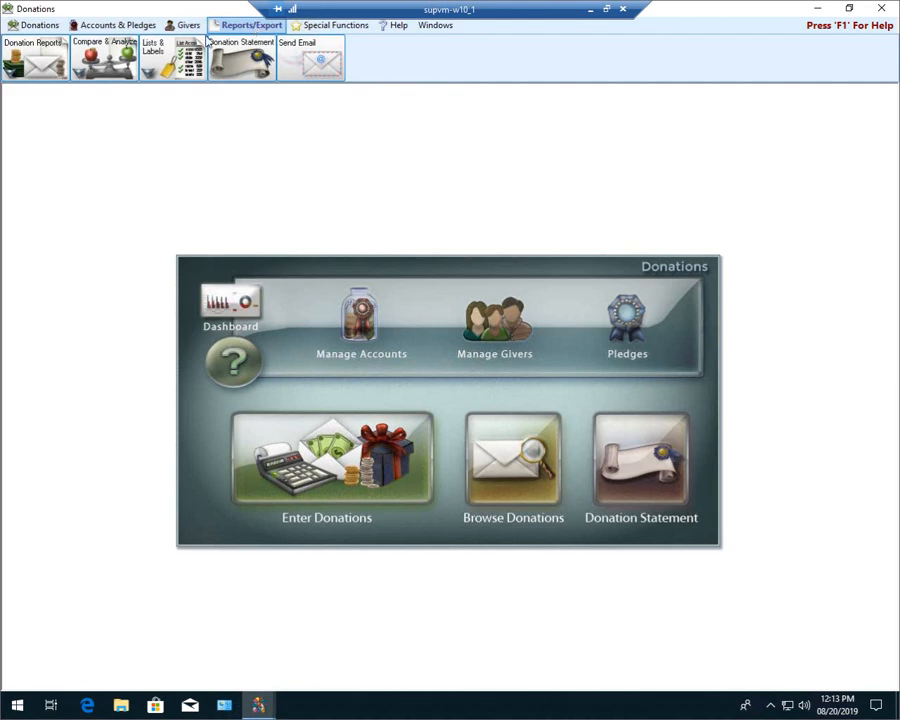
pyautogui.click(32, 60)
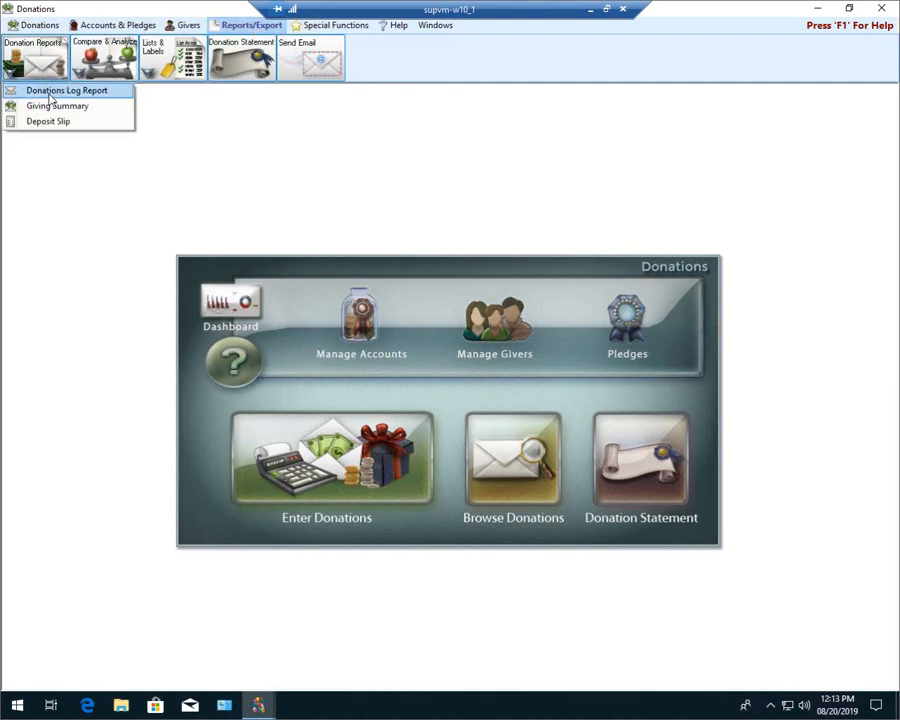
pyautogui.click(48, 94)
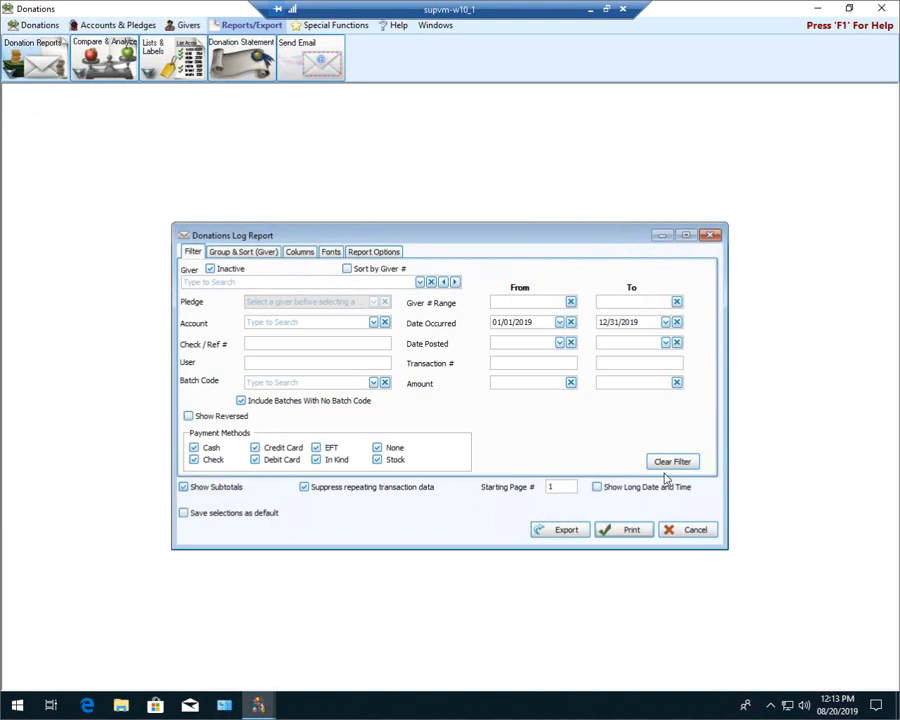
pyautogui.click(710, 235)
# Step: Review the Giving Summary report filter and the donations label query, closing each without changes
pyautogui.click(35, 56)
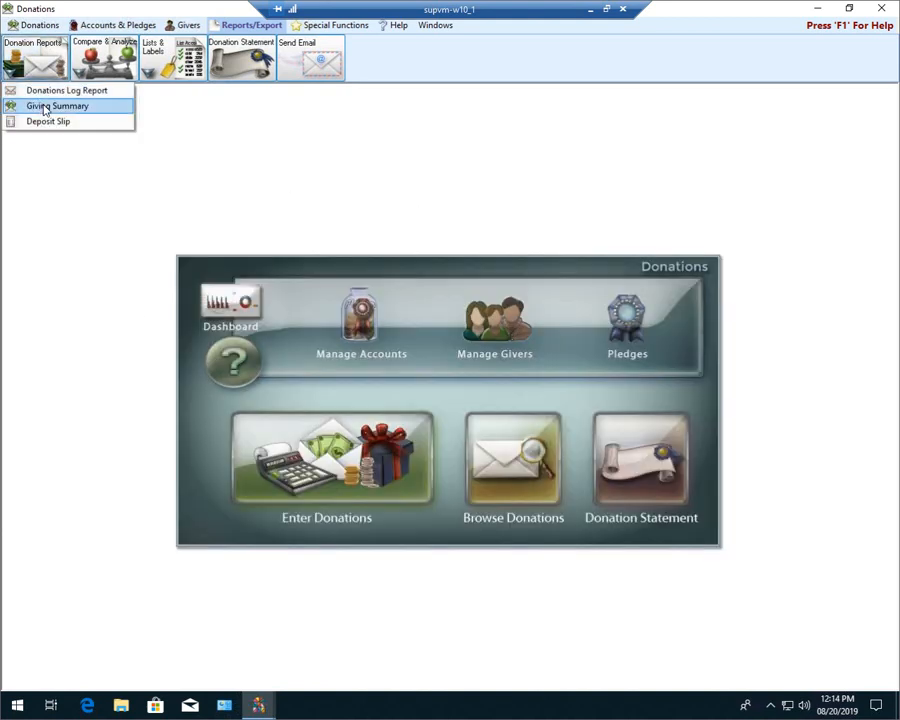
pyautogui.click(40, 108)
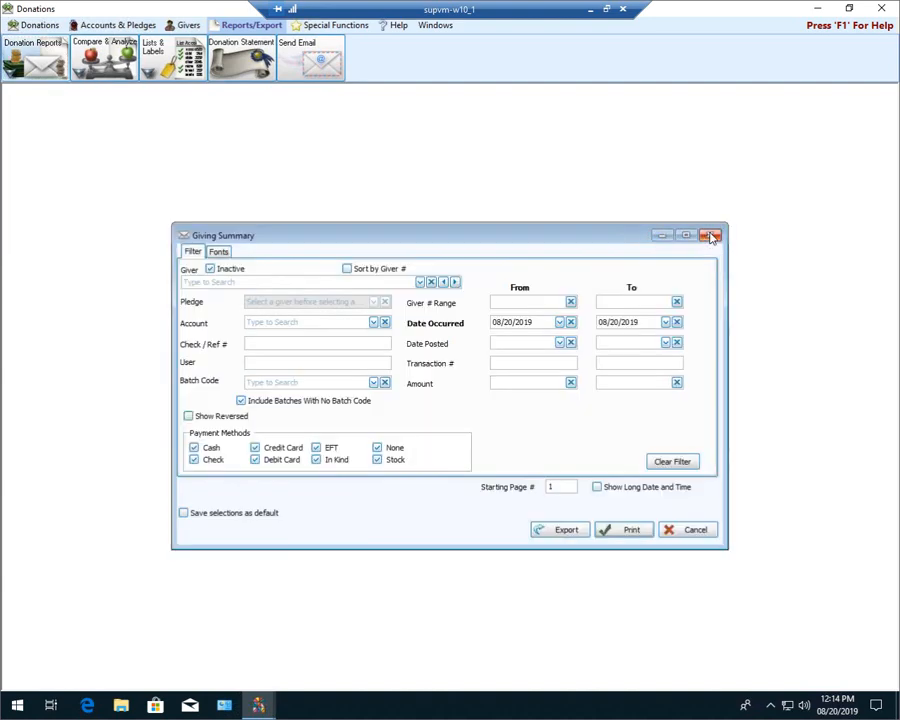
pyautogui.click(707, 237)
pyautogui.click(155, 67)
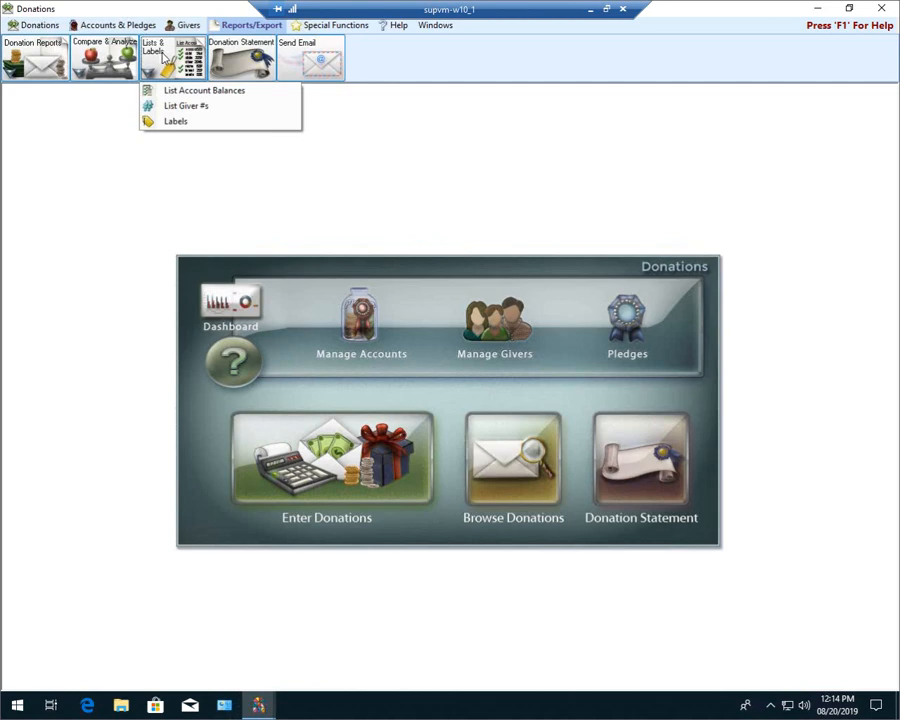
pyautogui.click(176, 121)
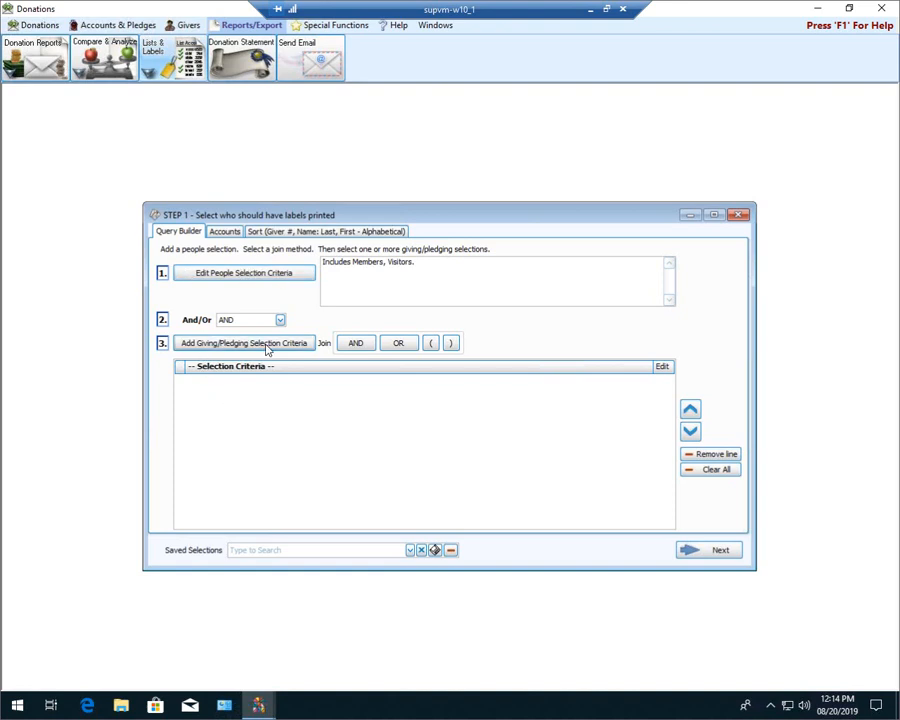
pyautogui.click(738, 214)
# Step: Start a donation statement, review its people and giving/pledging selection settings without changing them, and close the statement query
pyautogui.click(648, 469)
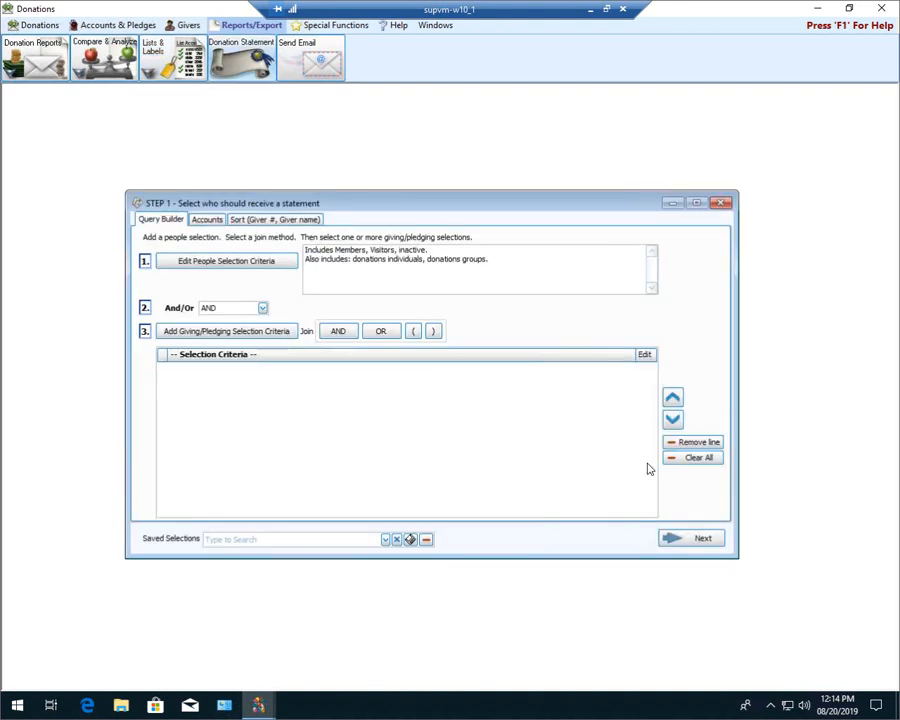
pyautogui.click(190, 264)
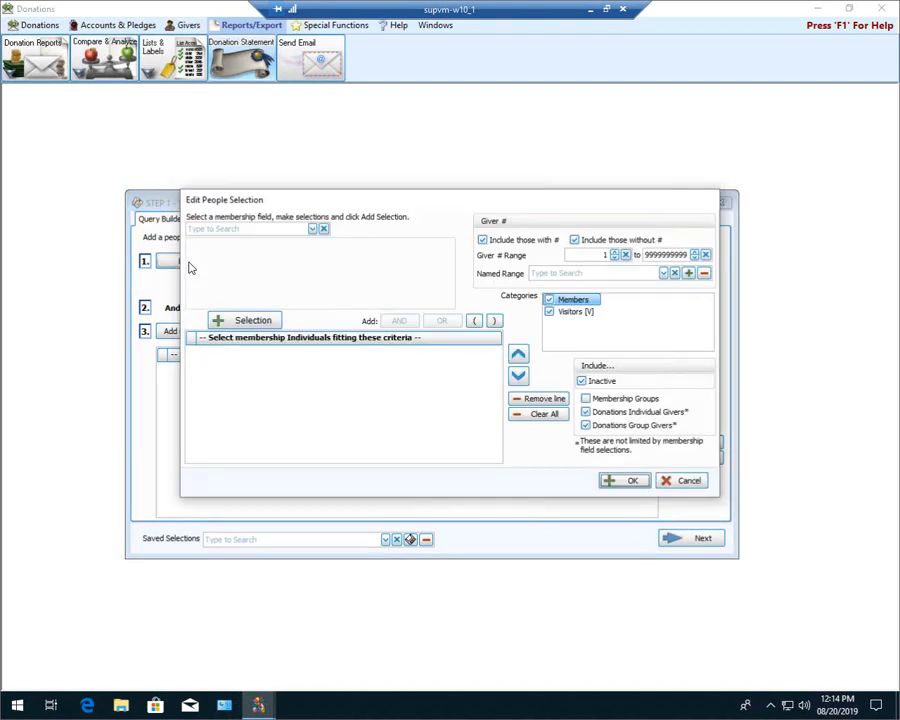
pyautogui.click(670, 481)
pyautogui.click(232, 334)
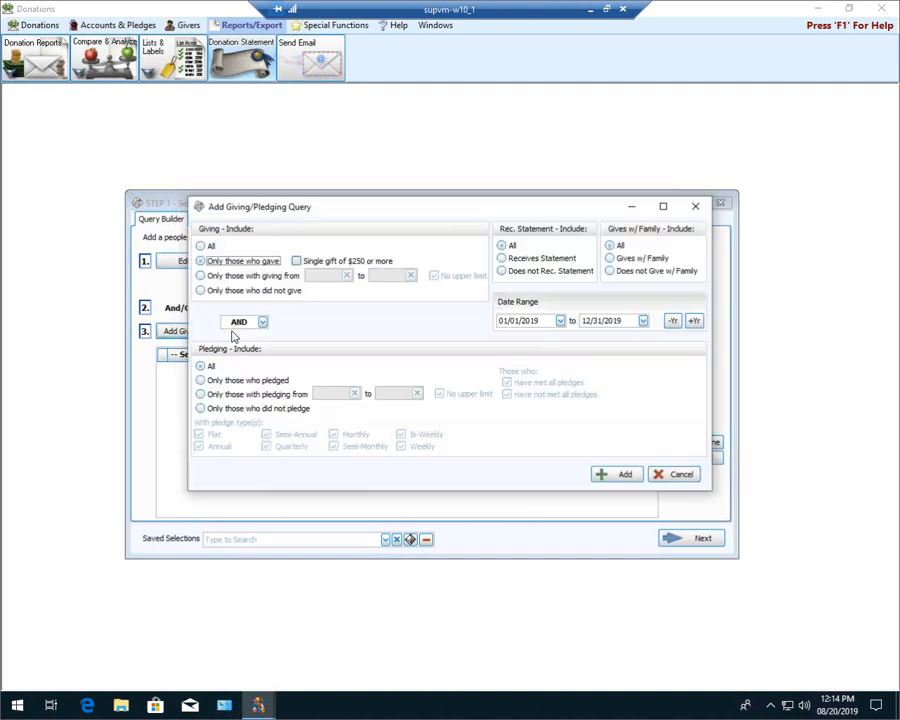
pyautogui.click(672, 476)
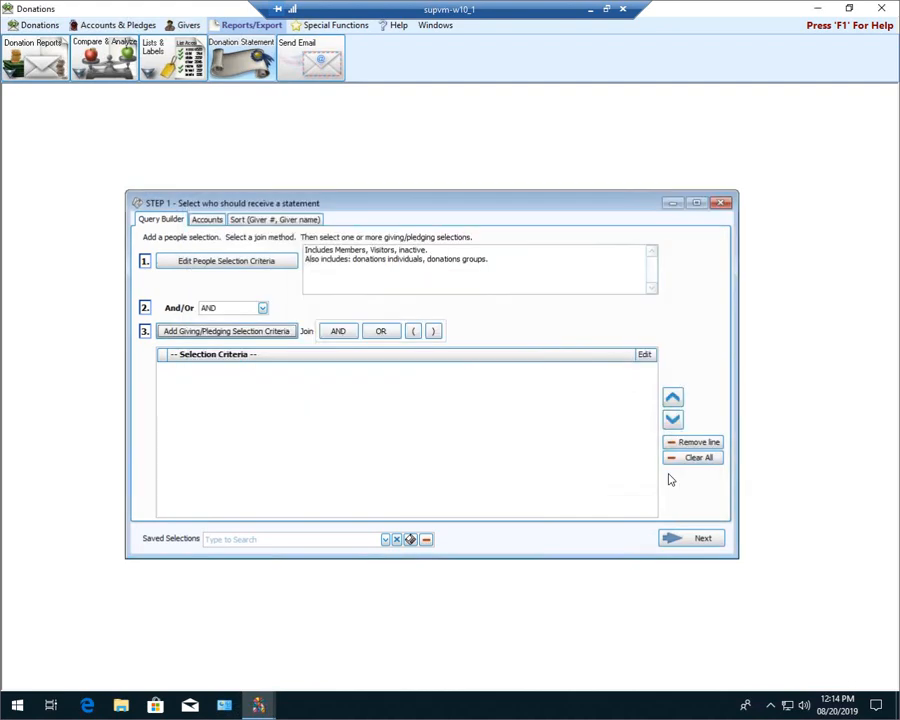
pyautogui.click(722, 204)
# Step: Review the giving, pledging and date range options of the Pledge/Giving Analysis report and close it
pyautogui.click(115, 50)
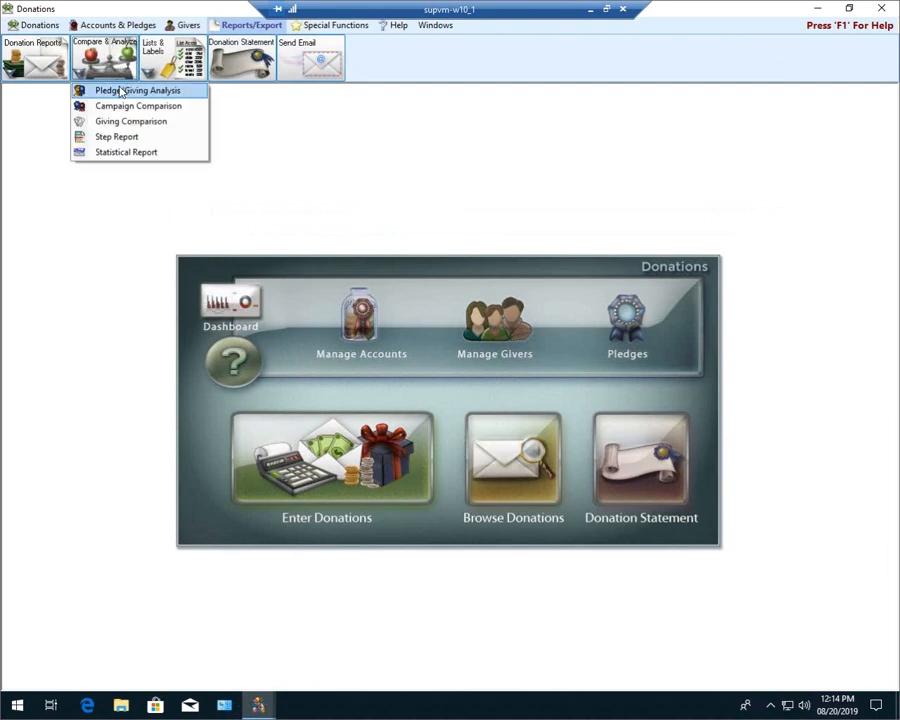
pyautogui.click(121, 90)
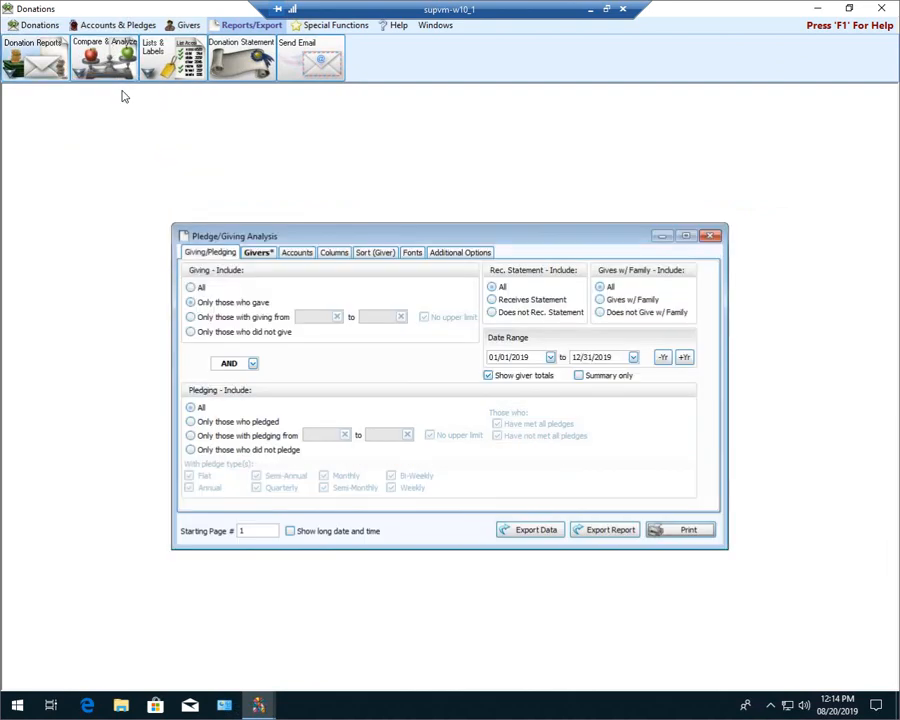
pyautogui.click(711, 237)
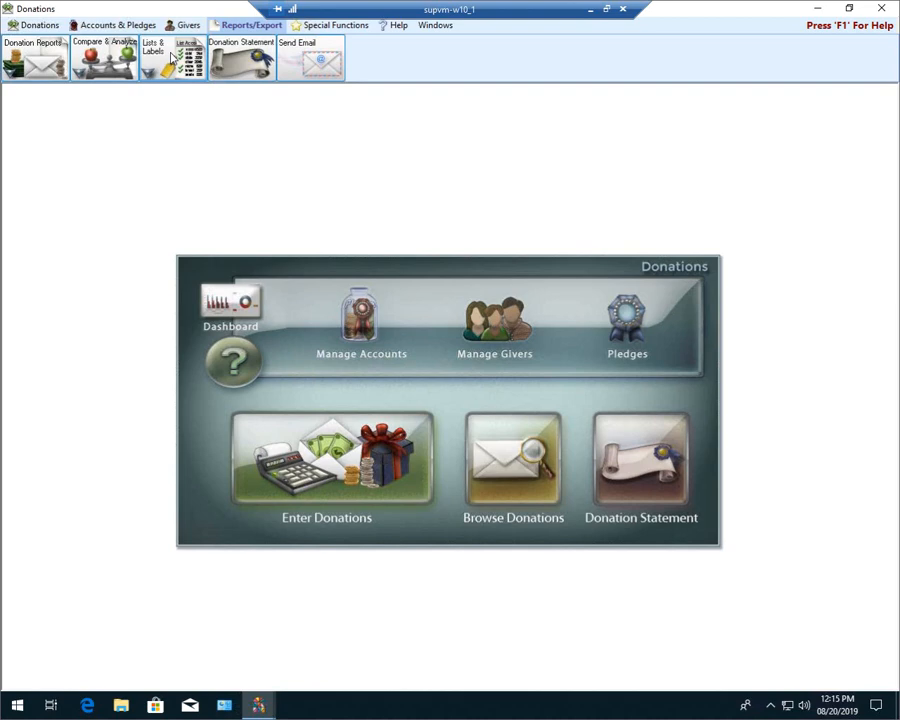
# Step: Open Transfer Donations for givers, try a donations-only giver as From Giver, and switch to the first individual in the giver list
pyautogui.click(36, 25)
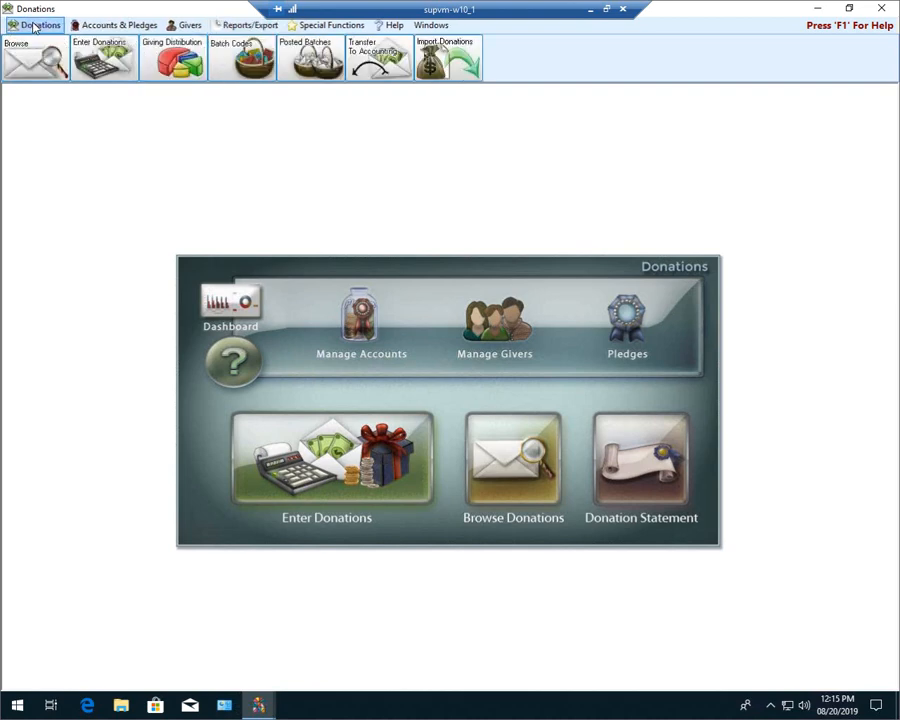
pyautogui.click(185, 28)
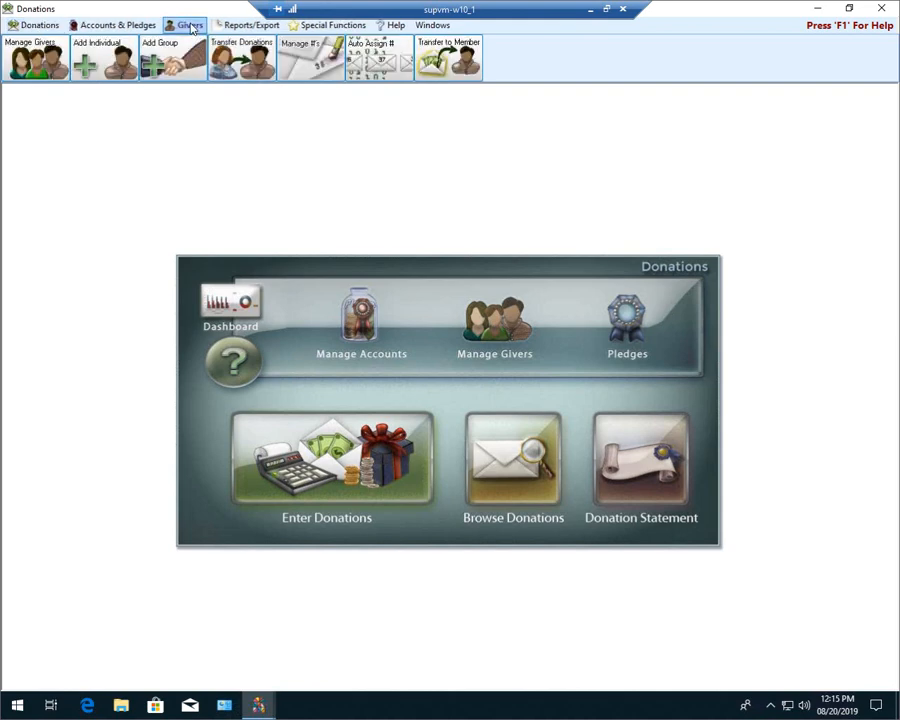
pyautogui.click(238, 58)
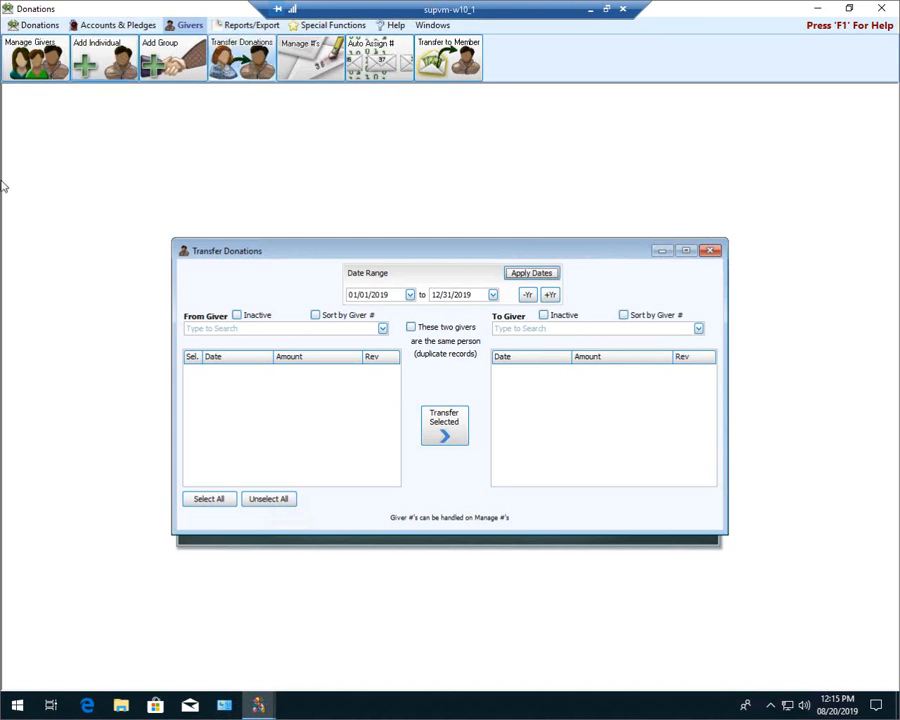
pyautogui.click(382, 329)
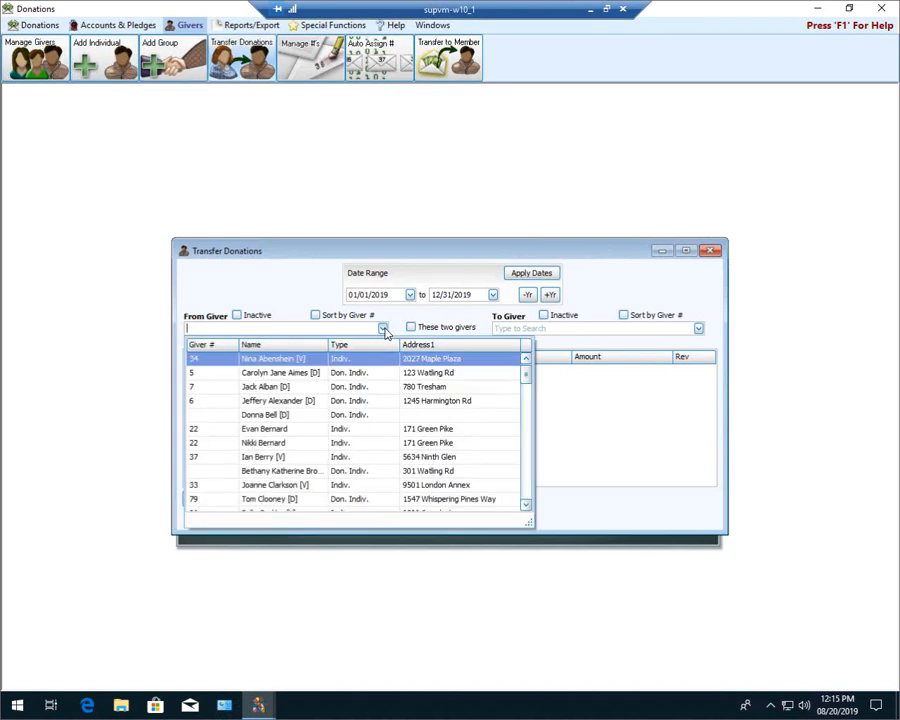
pyautogui.click(256, 418)
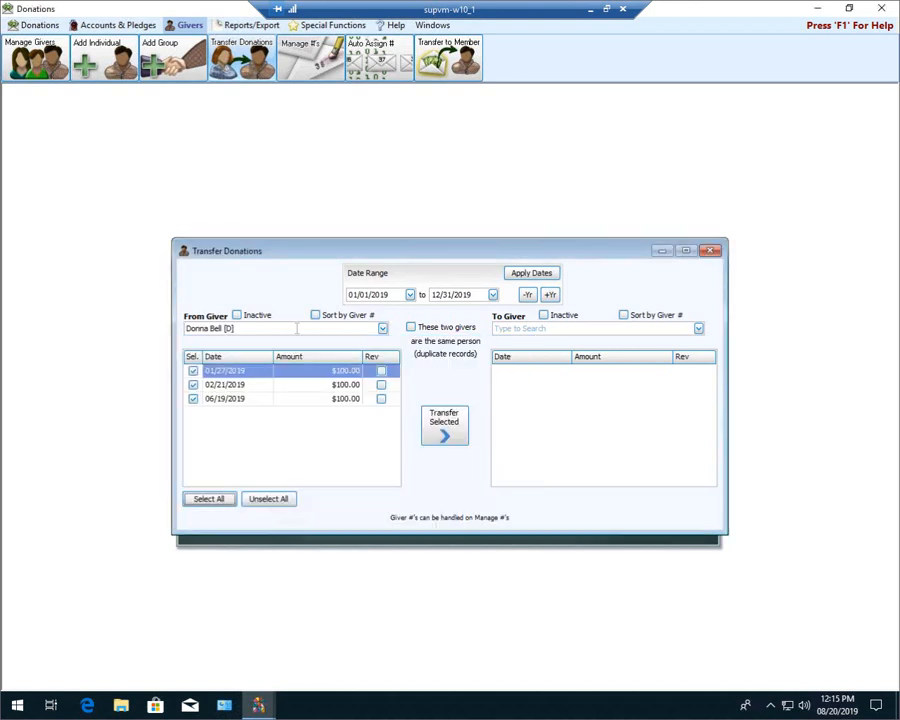
pyautogui.click(699, 330)
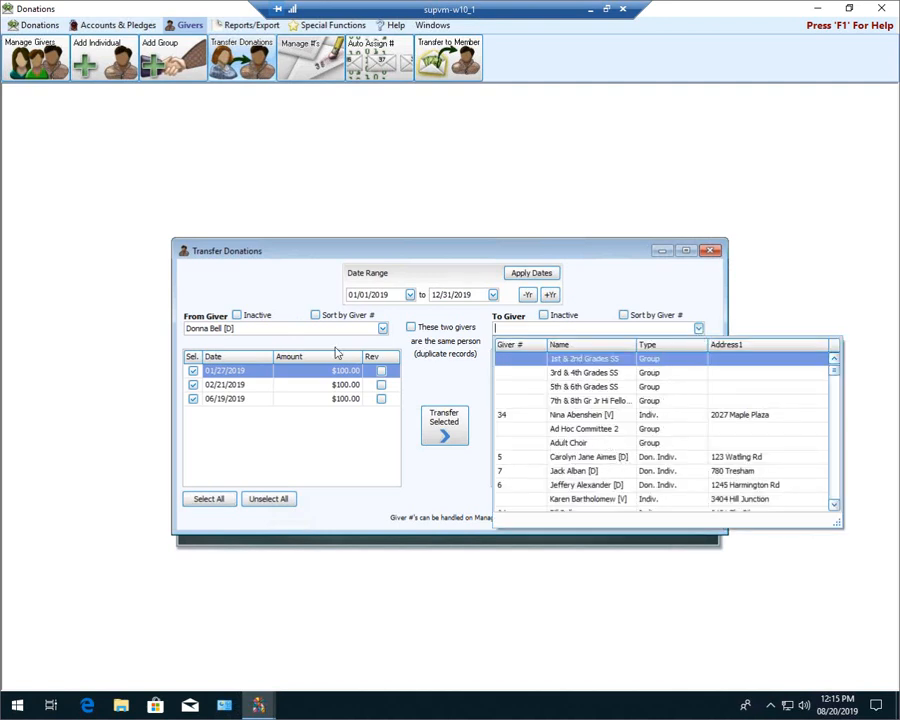
pyautogui.click(445, 375)
pyautogui.click(382, 330)
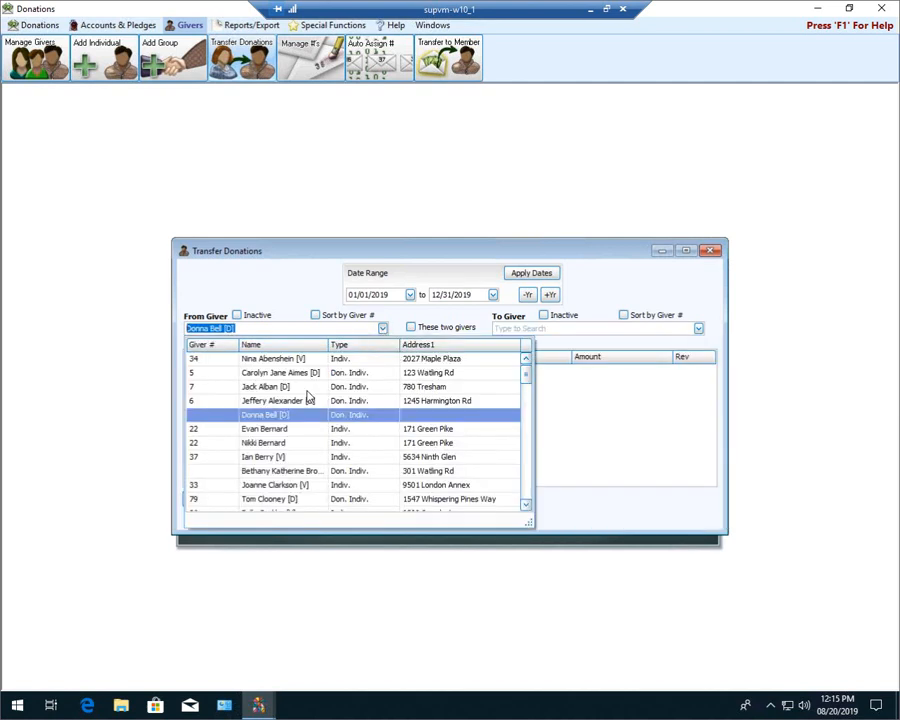
pyautogui.click(287, 360)
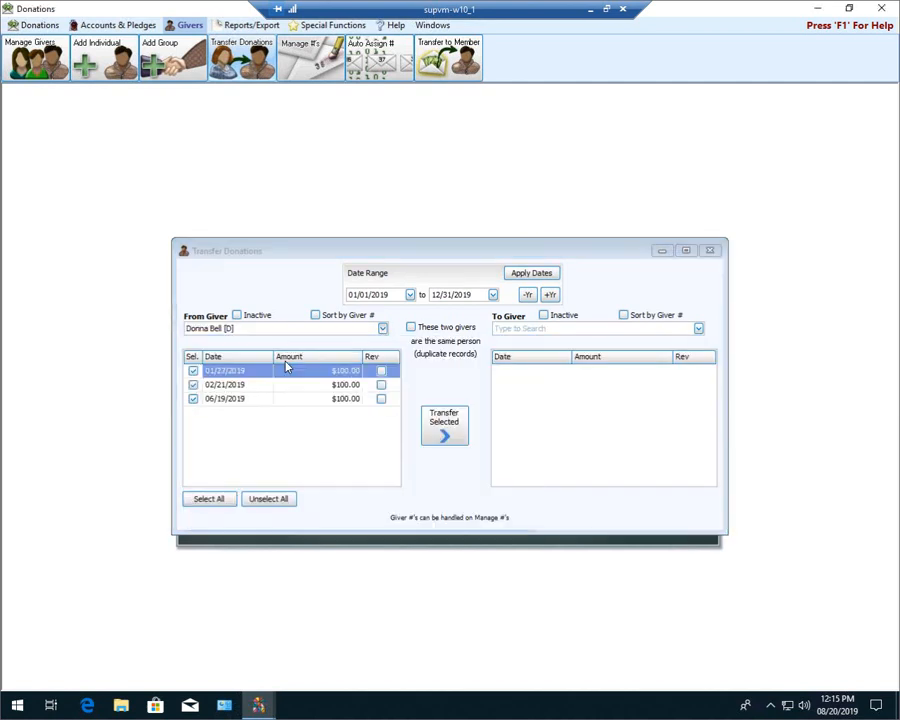
# Step: Set the start of the transfer date range to 01/01/2001 and apply the dates to the From Giver's donations
pyautogui.click(410, 295)
pyautogui.click(410, 295)
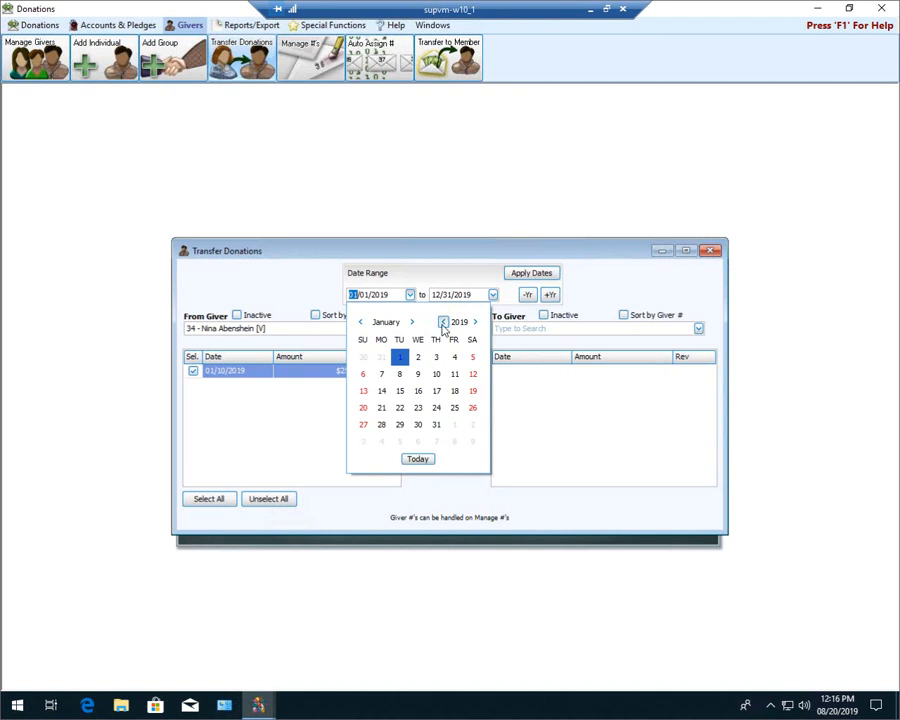
pyautogui.click(443, 322)
pyautogui.click(443, 322)
pyautogui.click(443, 322)
pyautogui.click(443, 322)
pyautogui.doubleClick(443, 322)
pyautogui.tripleClick(443, 322)
pyautogui.tripleClick(443, 322)
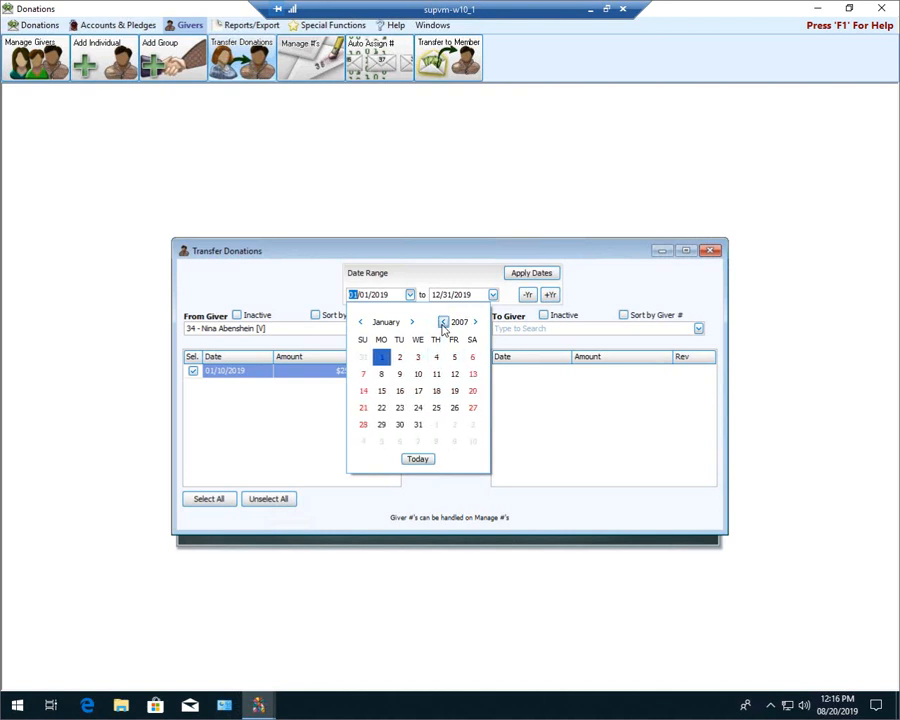
pyautogui.doubleClick(443, 322)
pyautogui.doubleClick(443, 322)
pyautogui.doubleClick(443, 322)
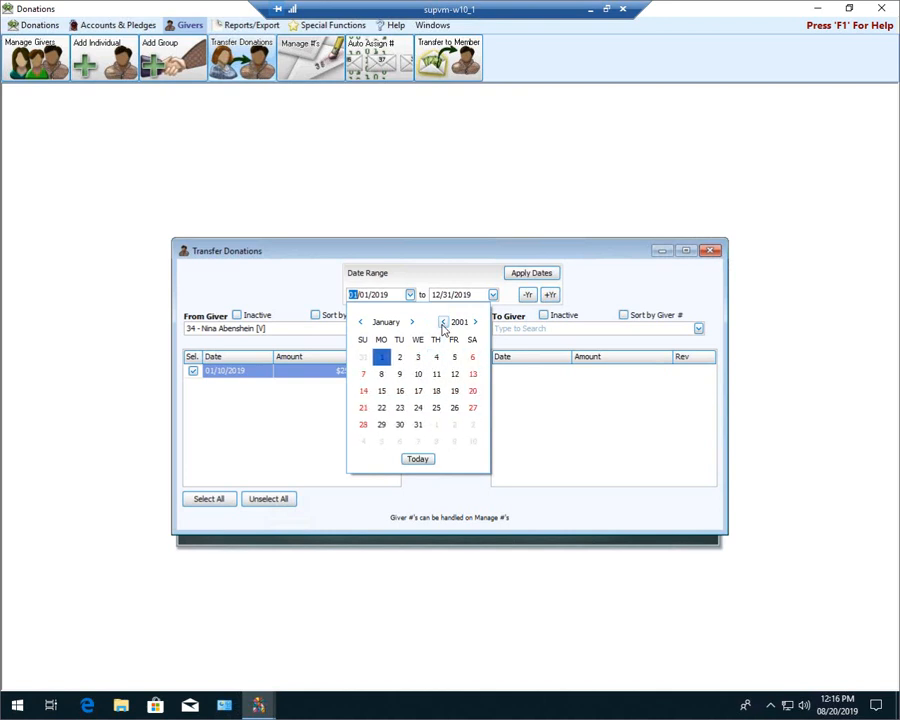
pyautogui.click(381, 360)
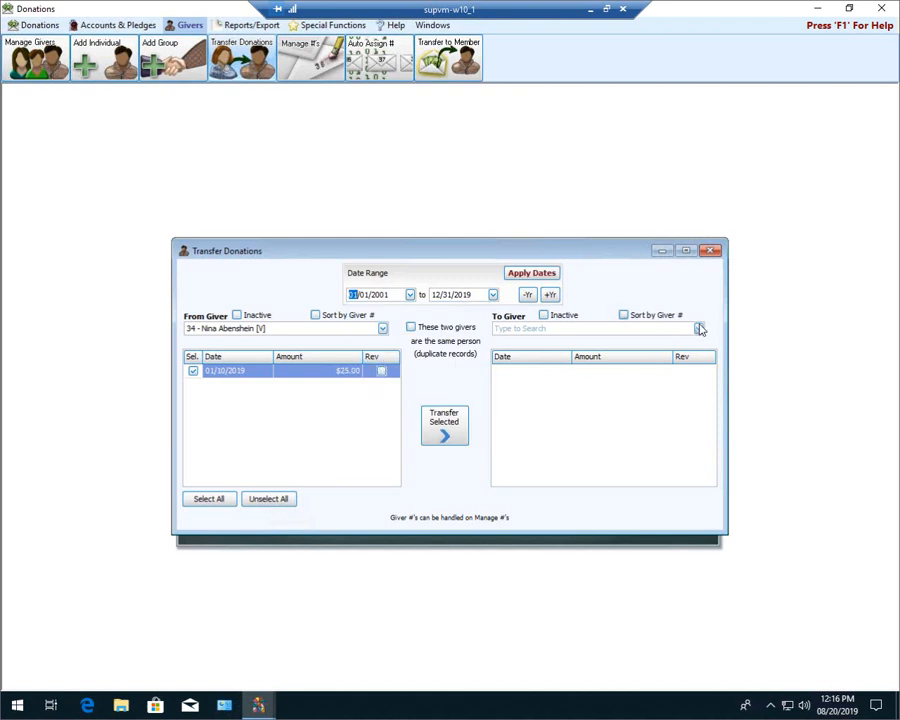
pyautogui.click(547, 278)
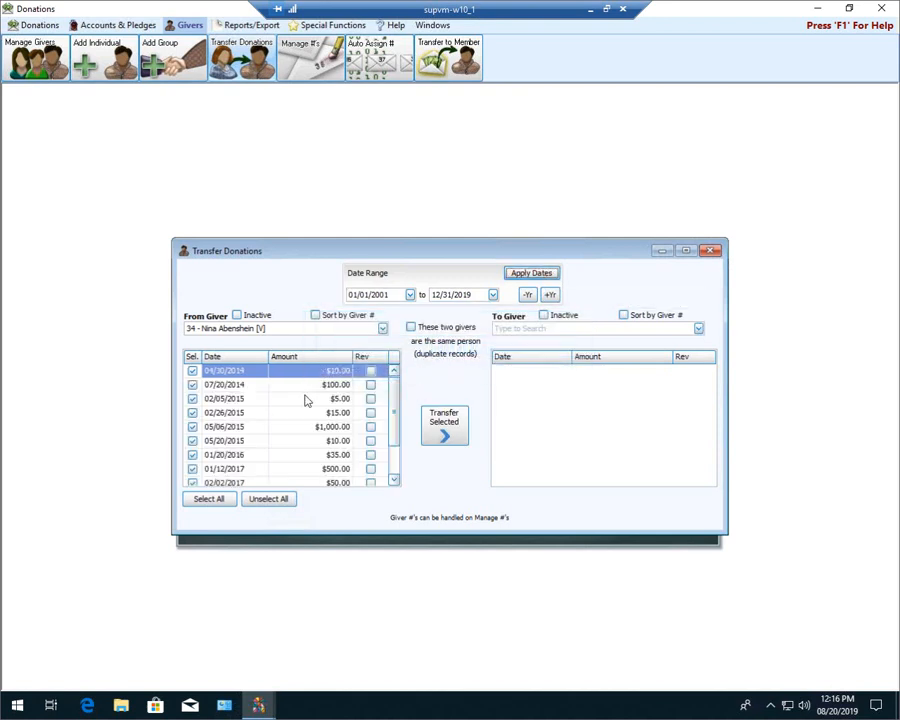
# Step: Choose the first donations-only individual as To Giver, check the duplicate records option, and close Transfer Donations without transferring
pyautogui.click(698, 329)
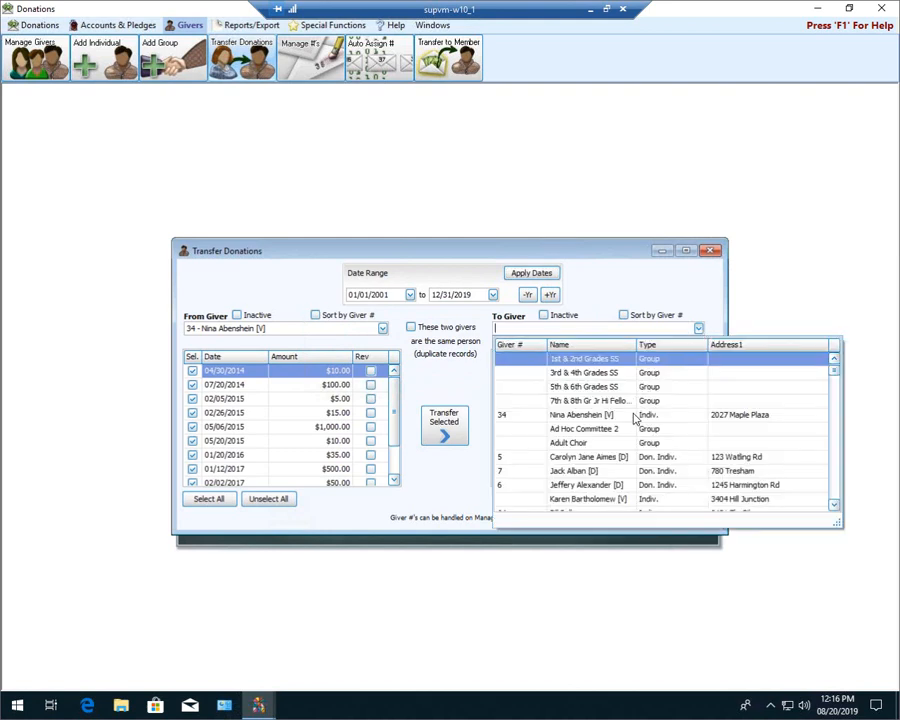
pyautogui.click(592, 460)
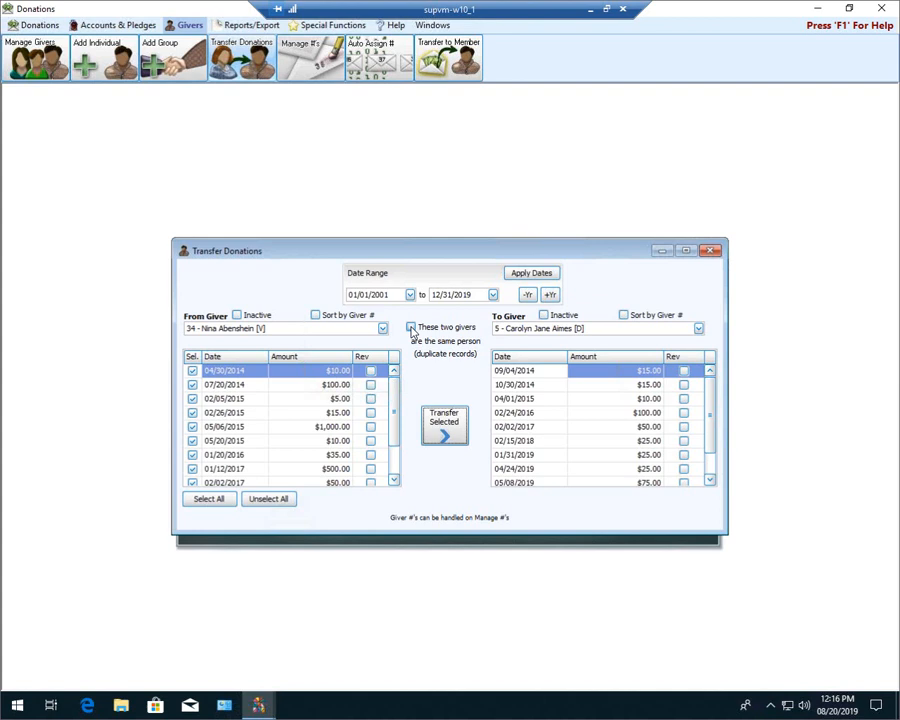
pyautogui.click(714, 251)
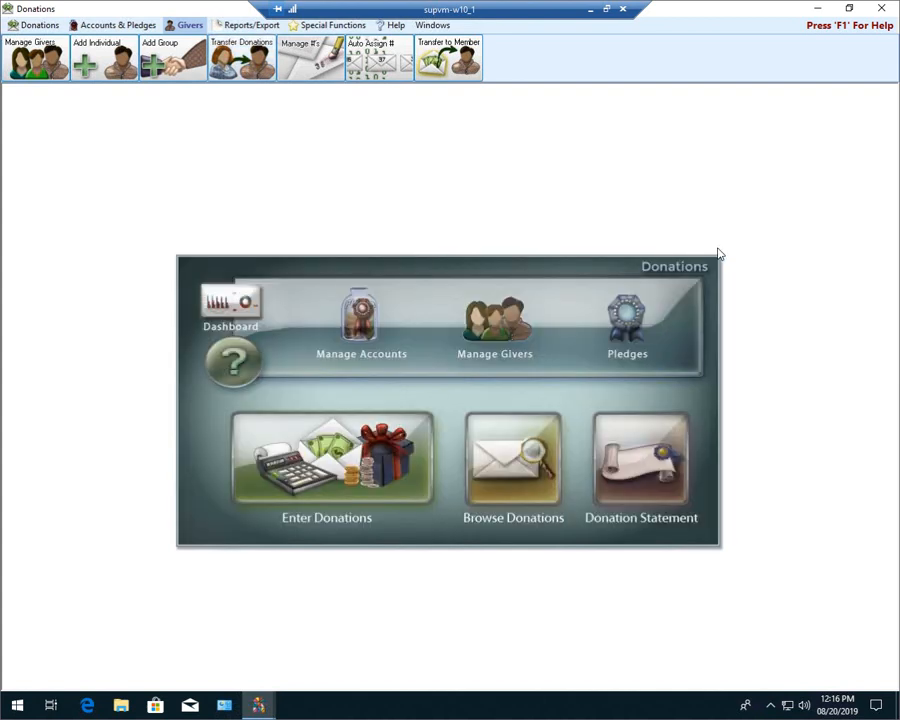
# Step: Add a Donations Individual Giver with the giver's first and last name in Manage Givers, finish adding, and close the giver list
pyautogui.click(490, 332)
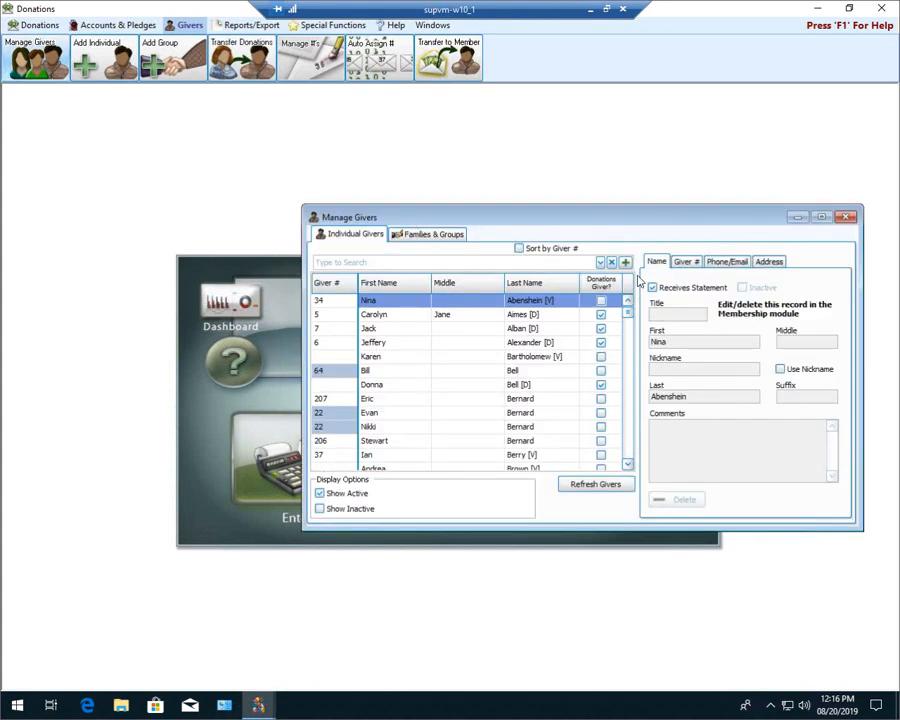
pyautogui.click(626, 262)
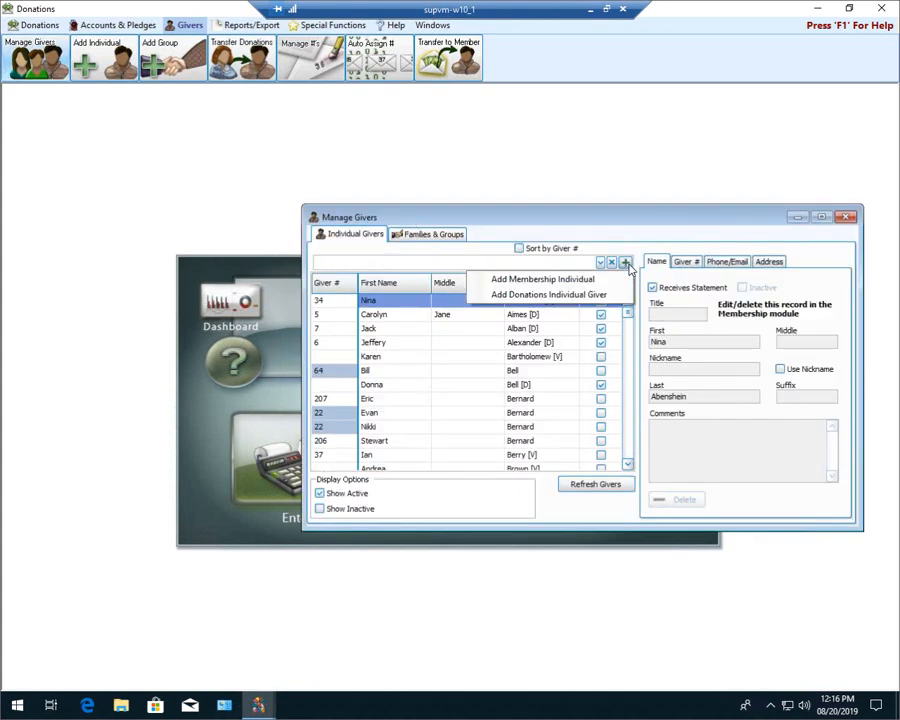
pyautogui.click(566, 295)
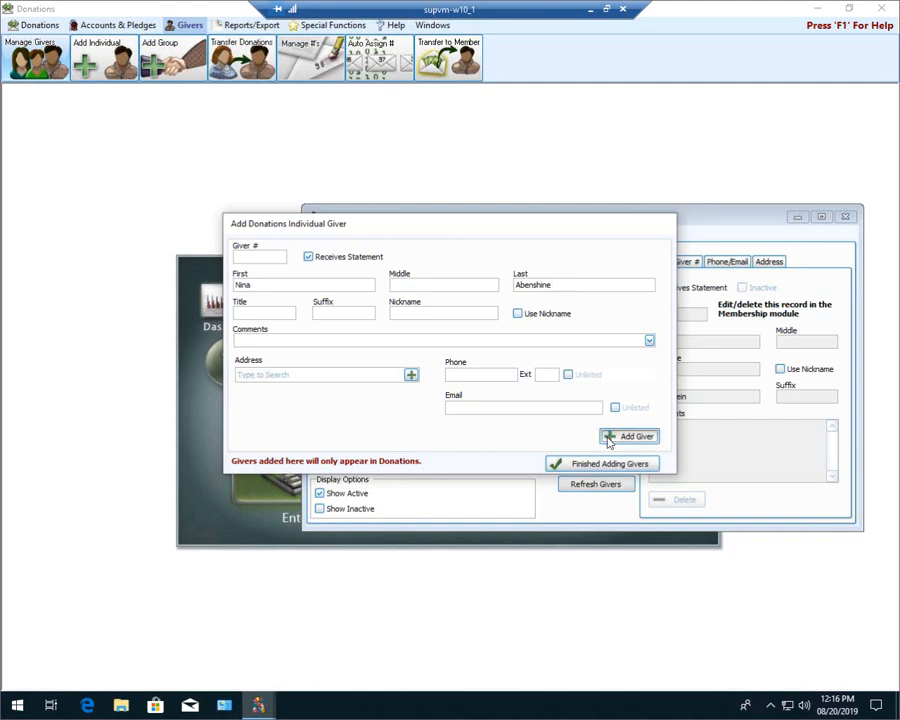
pyautogui.click(608, 437)
pyautogui.click(610, 463)
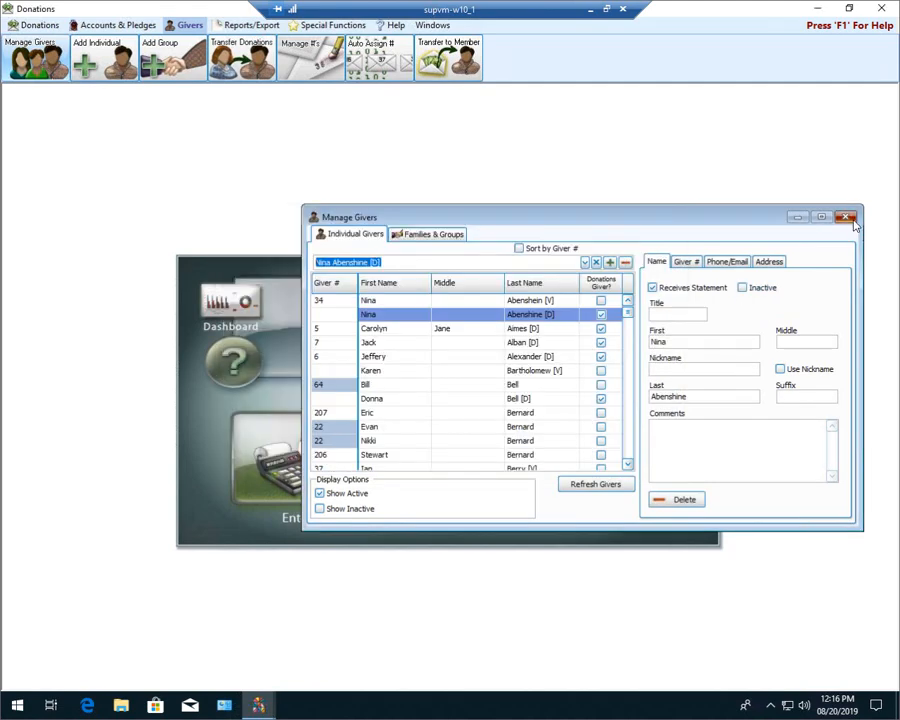
pyautogui.click(847, 218)
# Step: Open Transfer Donations for givers and choose the first individual in the giver list as From Giver
pyautogui.click(258, 60)
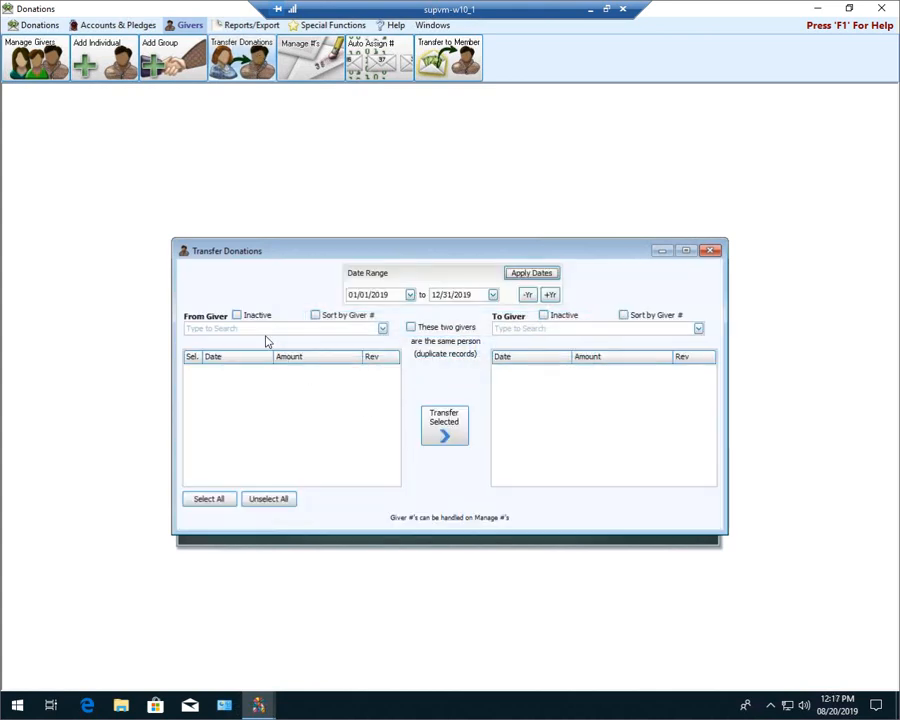
pyautogui.click(268, 329)
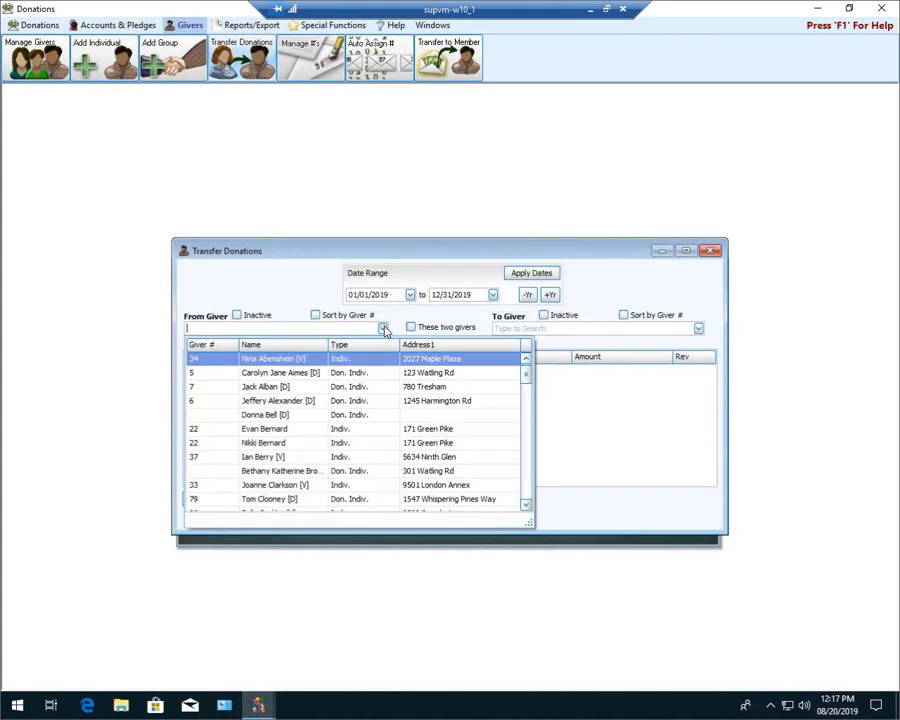
pyautogui.click(314, 360)
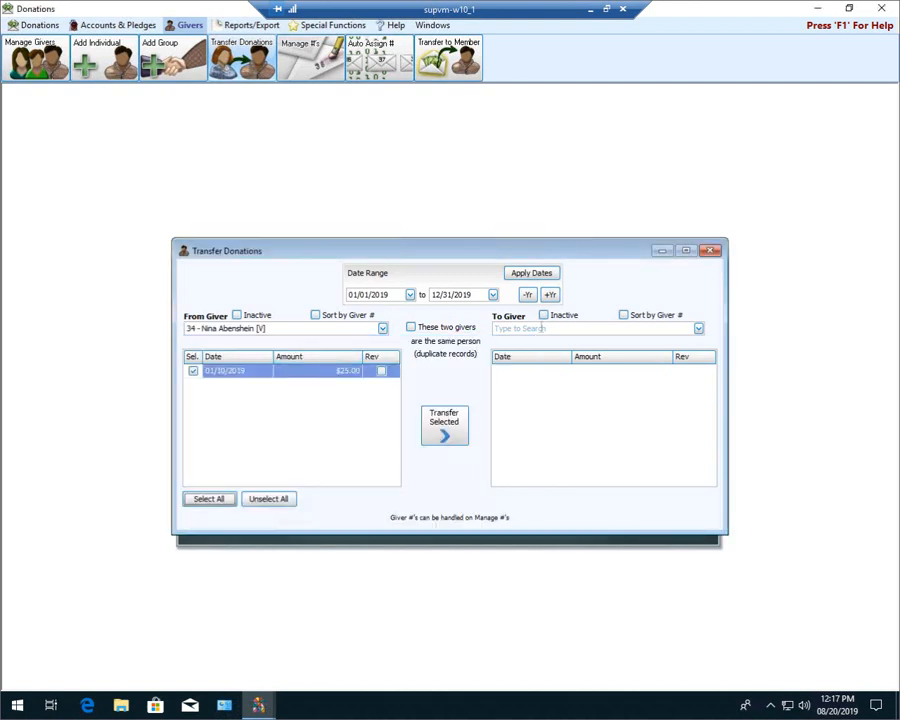
# Step: Set the start of the transfer date range to 01/01/1999 and apply the dates to the From Giver's donations
pyautogui.click(409, 294)
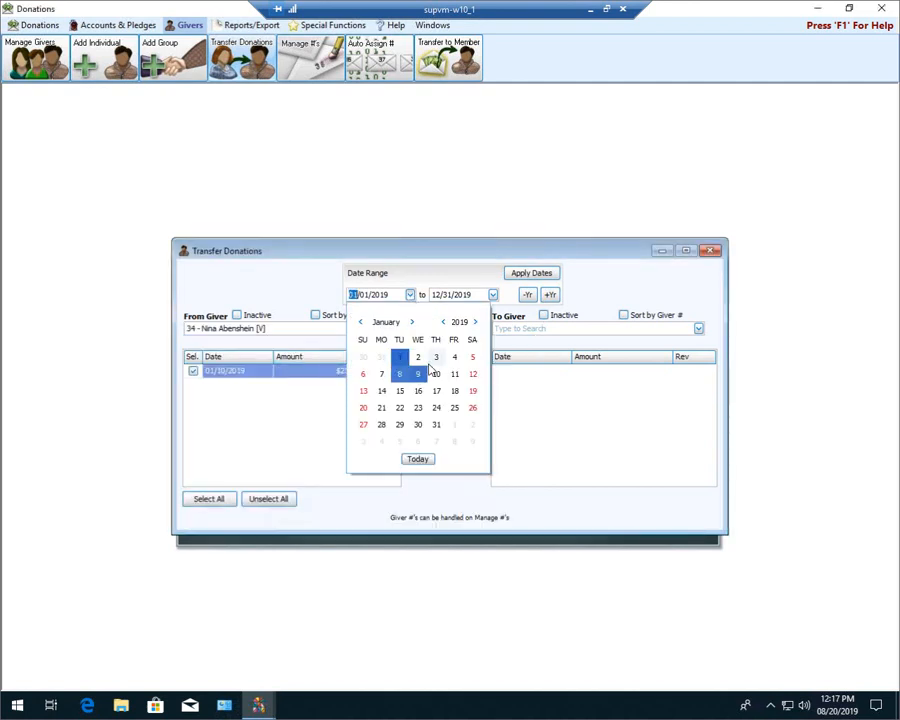
pyautogui.click(442, 325)
pyautogui.click(442, 325)
pyautogui.click(442, 325)
pyautogui.click(442, 325)
pyautogui.click(442, 325)
pyautogui.click(442, 325)
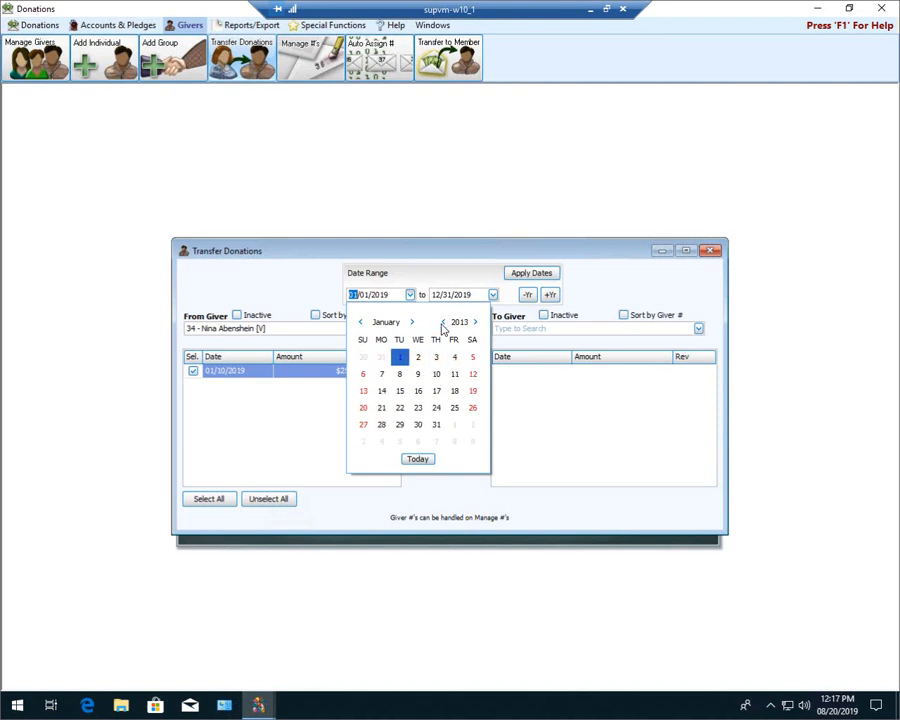
pyautogui.click(442, 325)
pyautogui.click(442, 325)
pyautogui.click(442, 325)
pyautogui.click(442, 325)
pyautogui.click(442, 325)
pyautogui.click(442, 325)
pyautogui.click(442, 325)
pyautogui.click(442, 325)
pyautogui.click(442, 325)
pyautogui.click(442, 325)
pyautogui.click(442, 325)
pyautogui.click(455, 357)
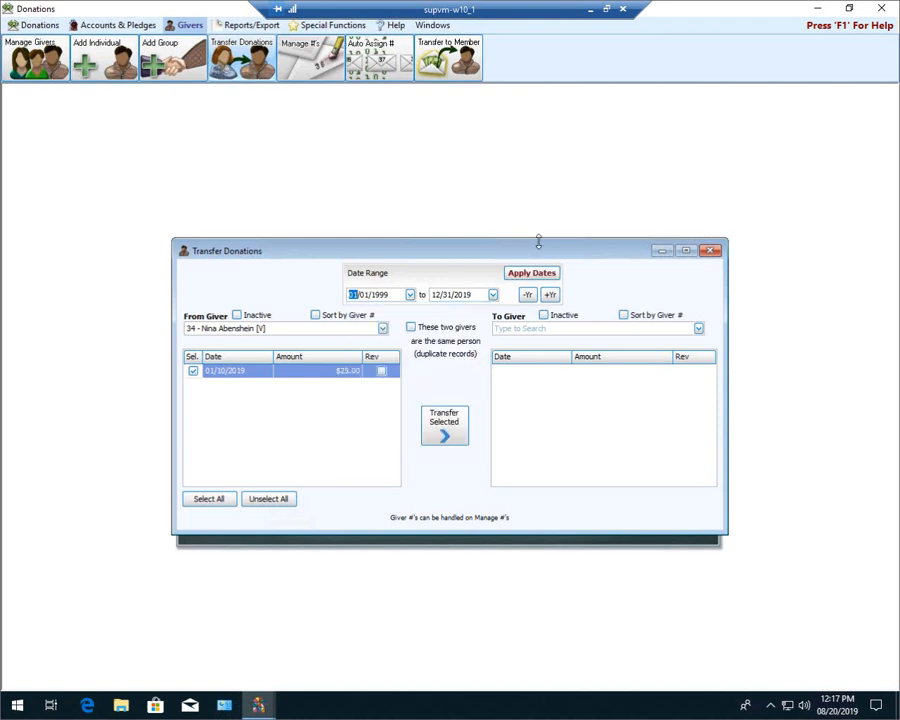
pyautogui.click(552, 278)
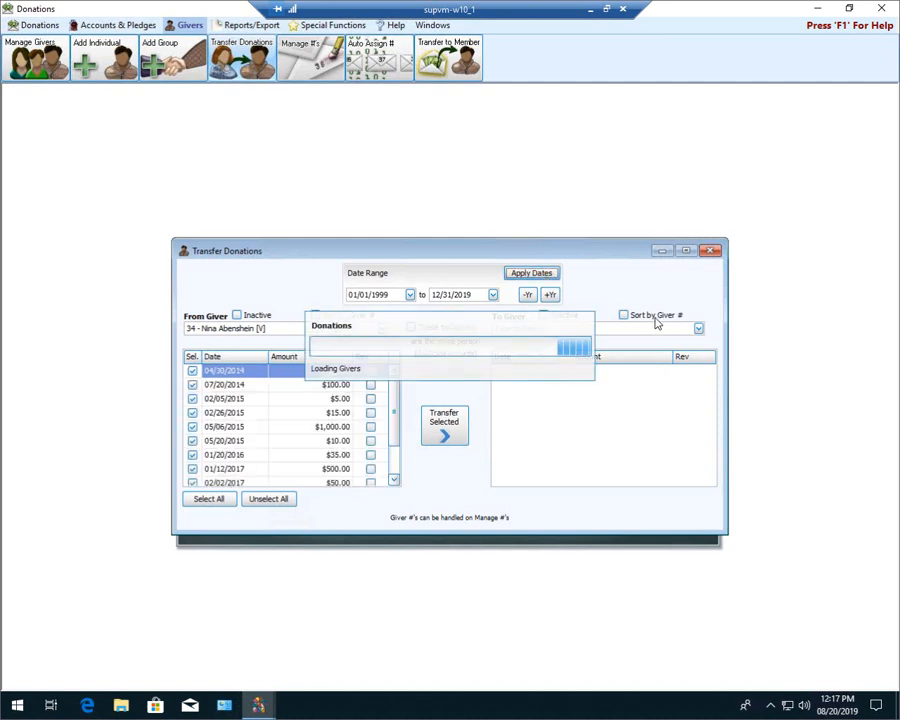
# Step: Find the matching donations-only individual by first name as To Giver and mark the two givers as the same person
pyautogui.write('n')
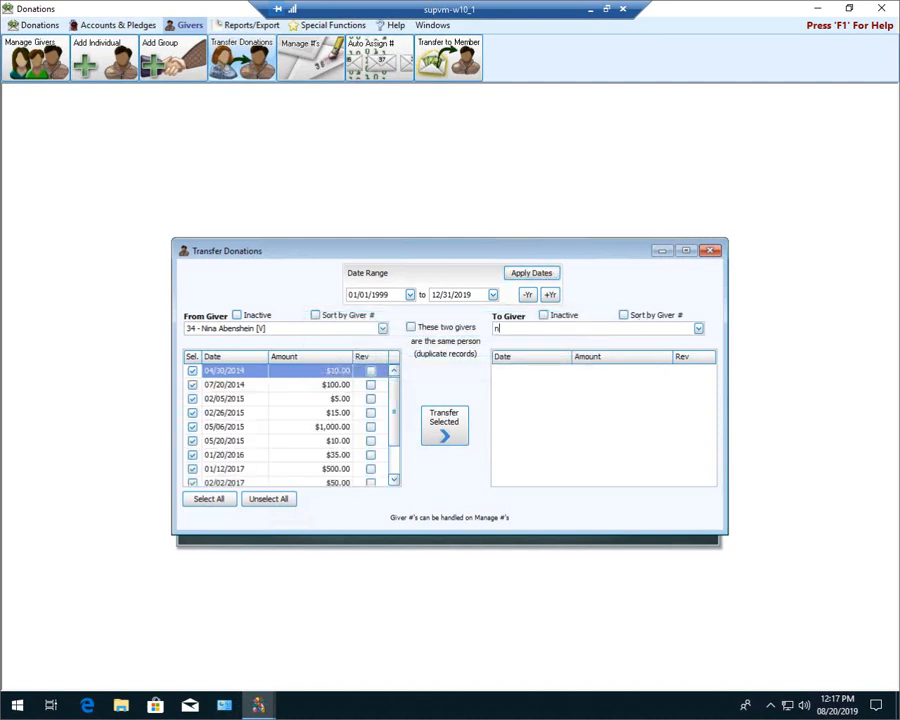
pyautogui.write('ina')
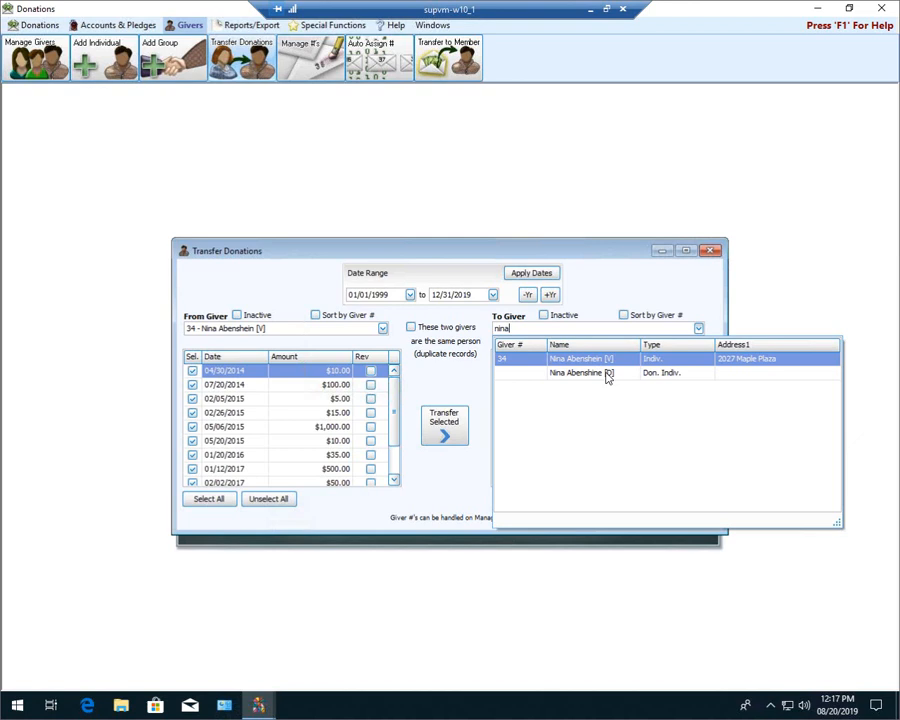
pyautogui.click(607, 373)
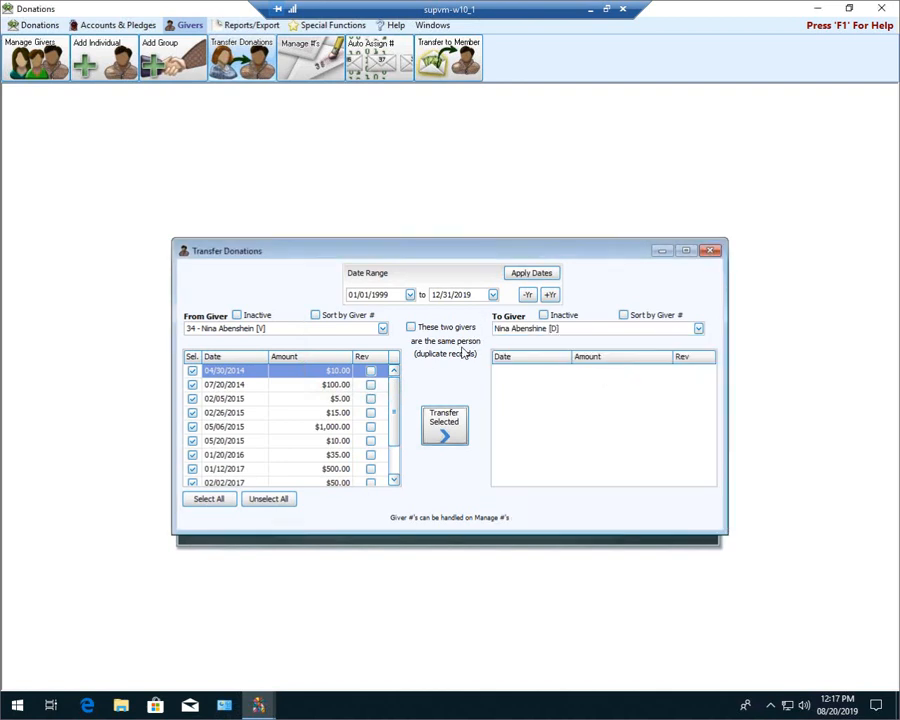
pyautogui.click(411, 328)
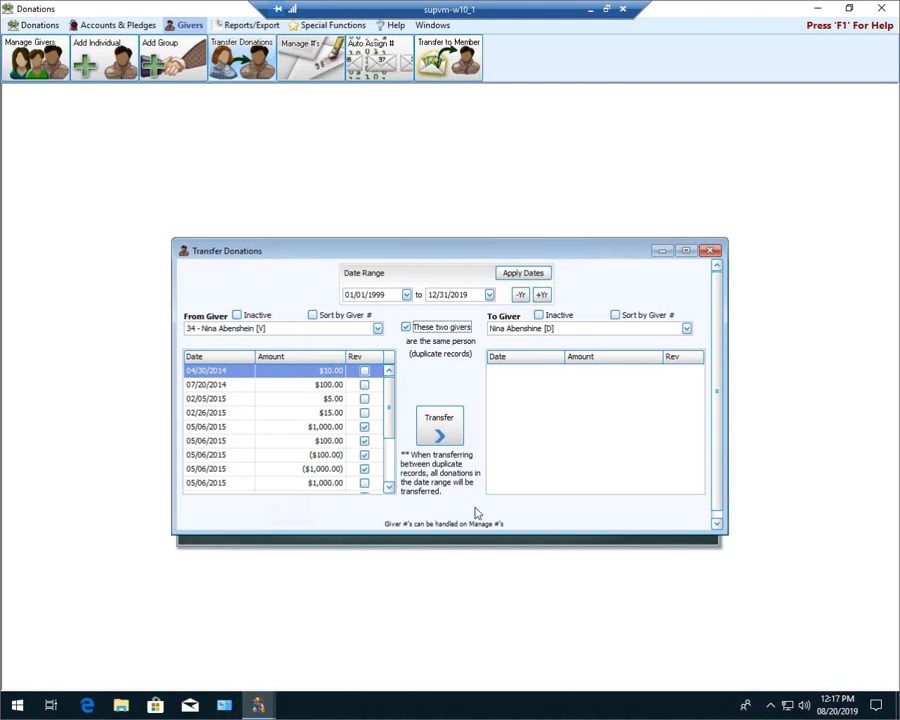
# Step: Transfer all donations in the date range to the donations-only duplicate giver, confirm, and close Transfer Donations
pyautogui.click(443, 428)
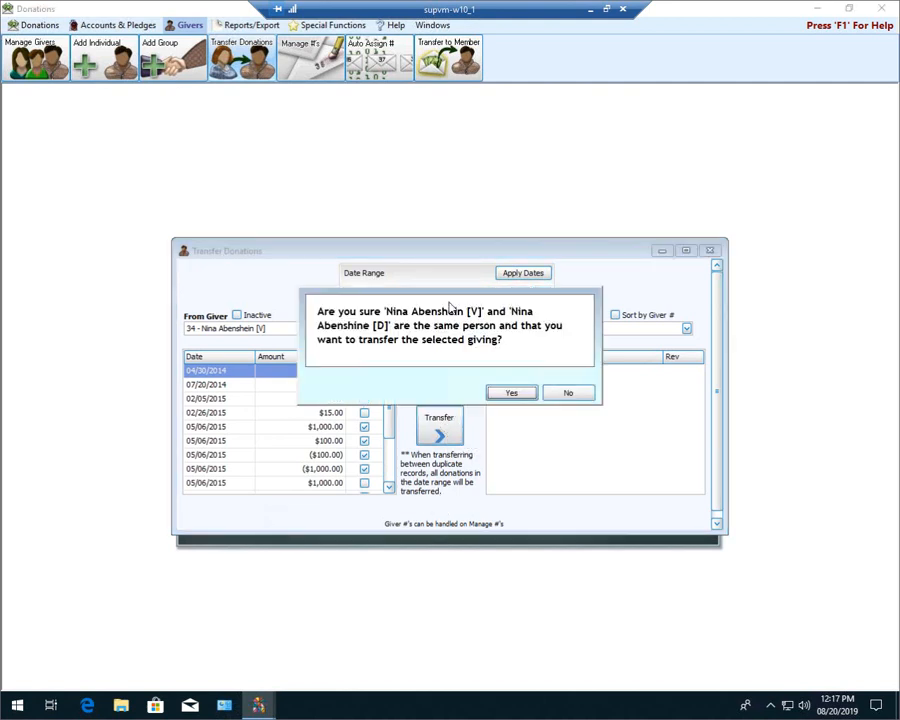
pyautogui.click(514, 394)
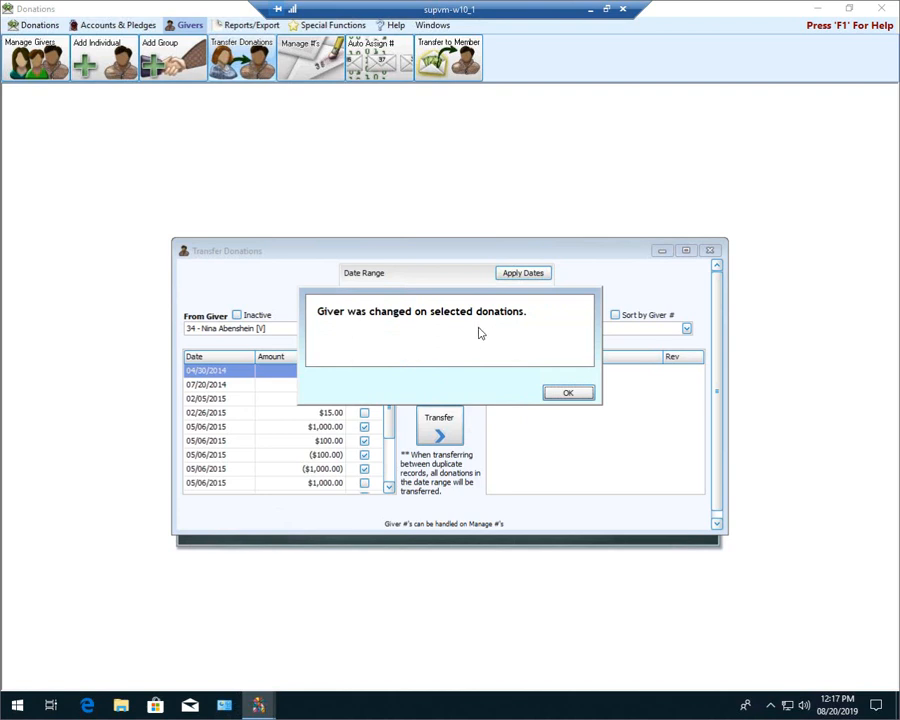
pyautogui.click(568, 393)
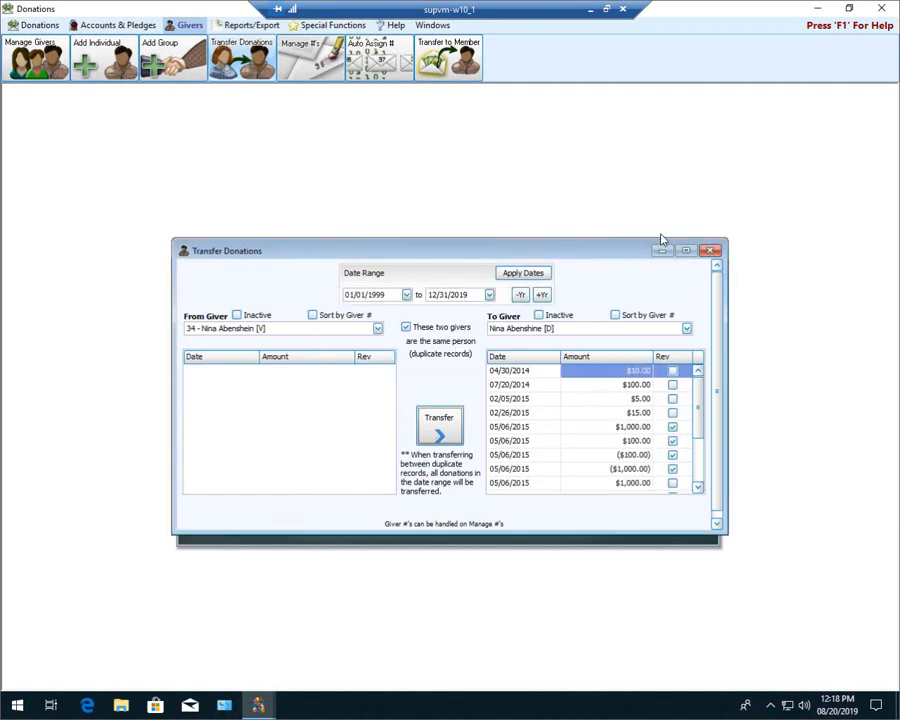
pyautogui.click(710, 251)
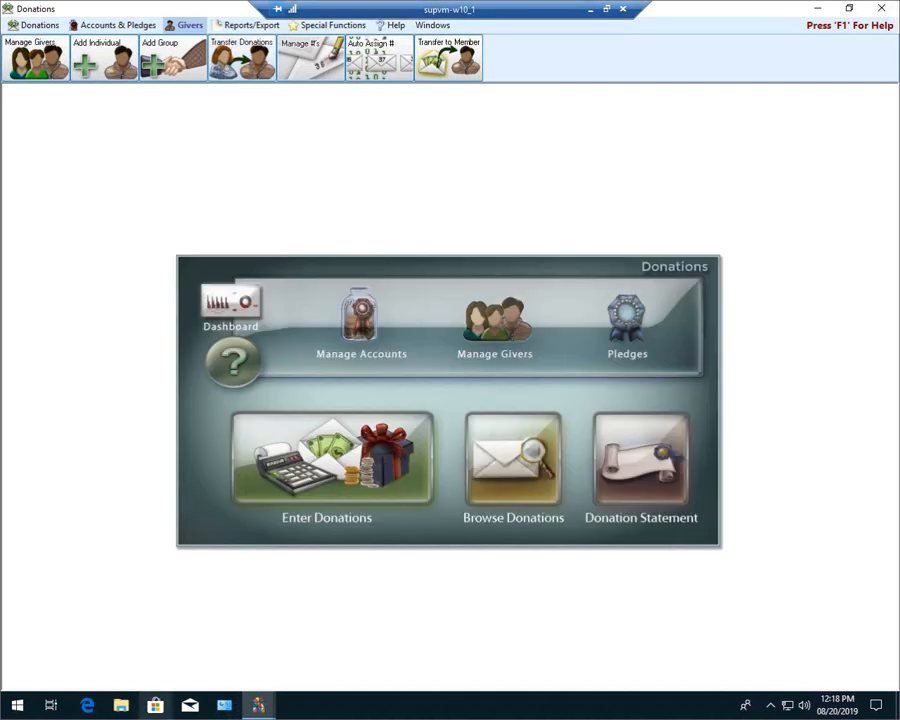
# Step: Switch to Membership, try to delete the first visitor family in People, and close the People window
pyautogui.moveTo(256, 708)
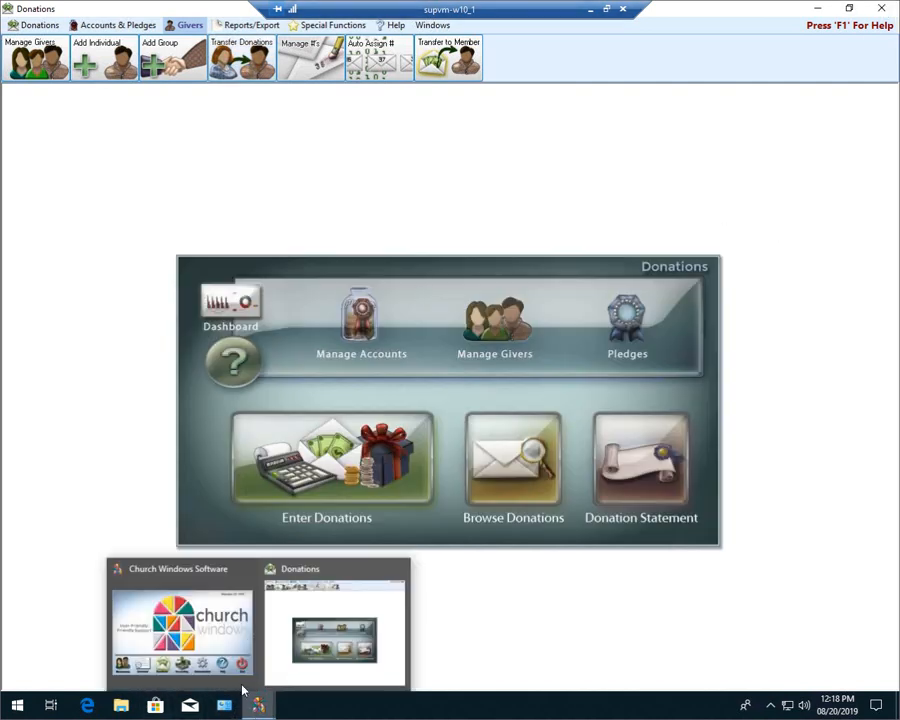
pyautogui.click(187, 579)
pyautogui.click(211, 477)
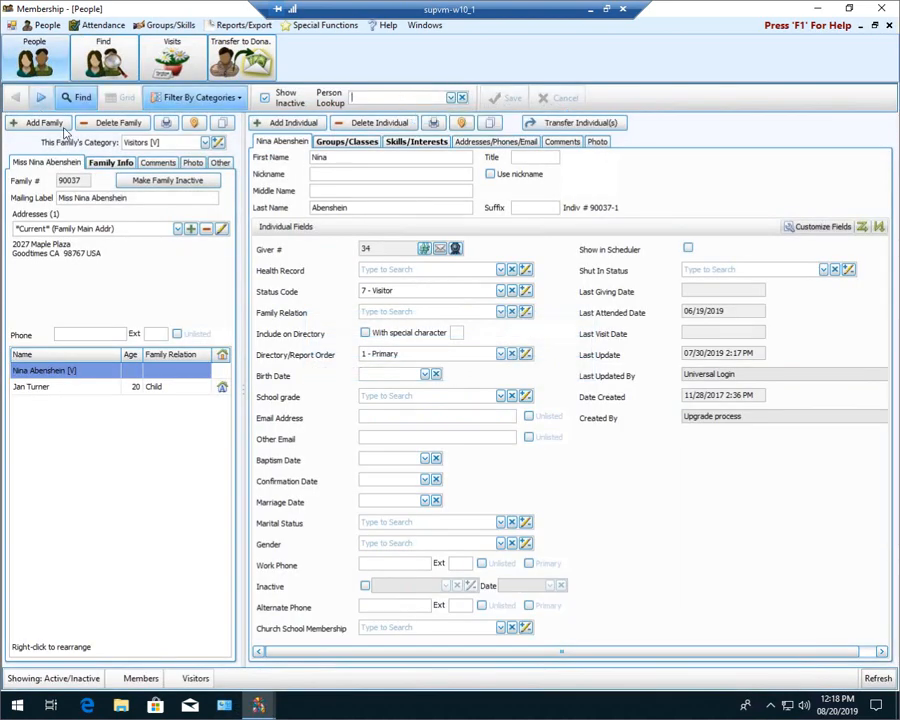
pyautogui.click(97, 125)
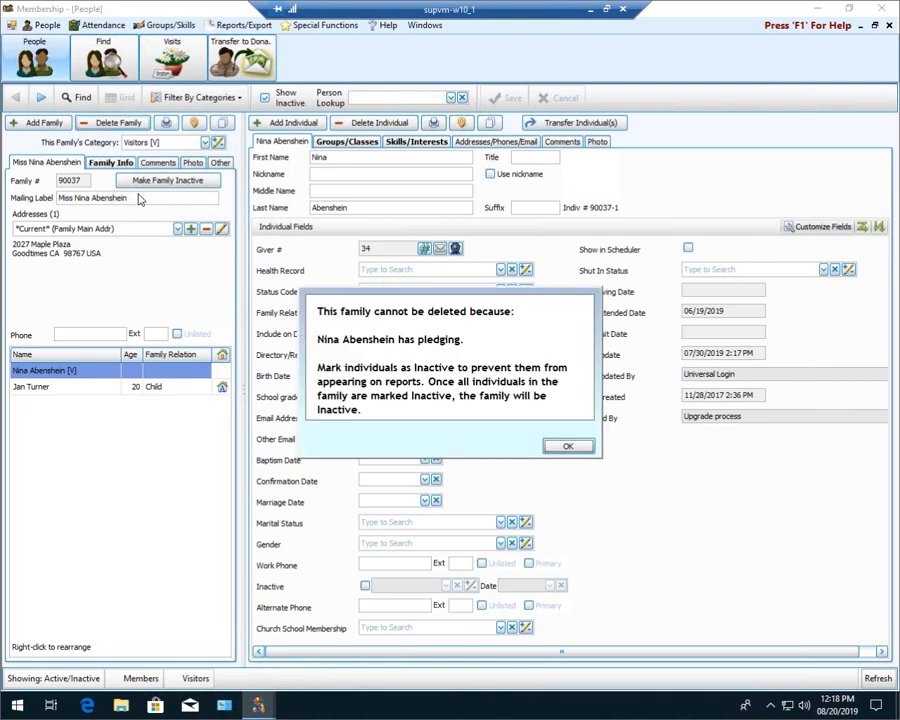
pyautogui.click(560, 450)
pyautogui.click(889, 26)
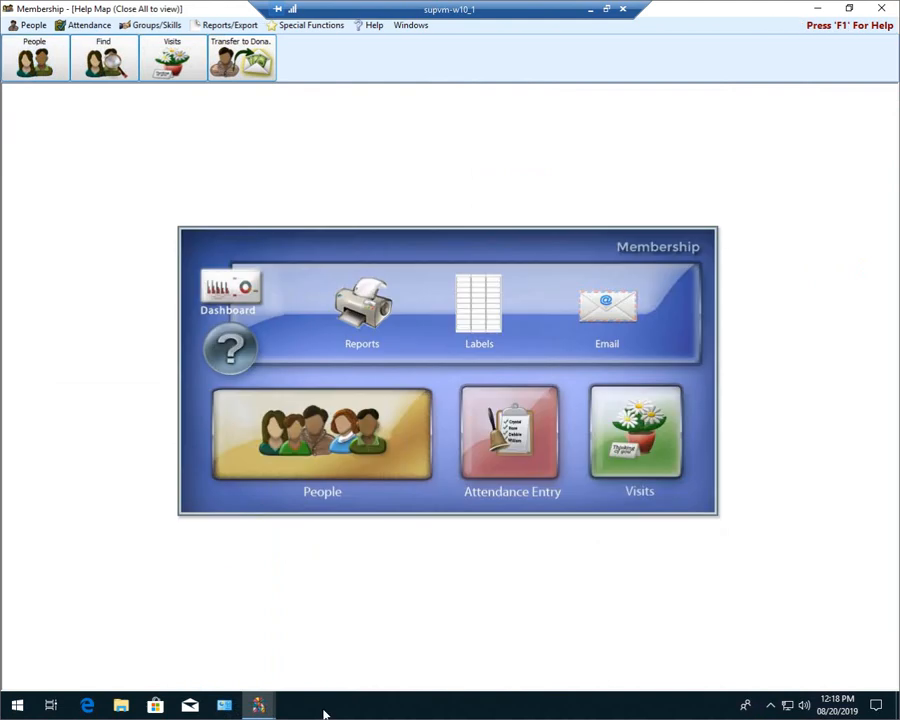
# Step: Switch back to Donations and open the General Fund 2019 campaign in View and Enter Pledges
pyautogui.click(258, 705)
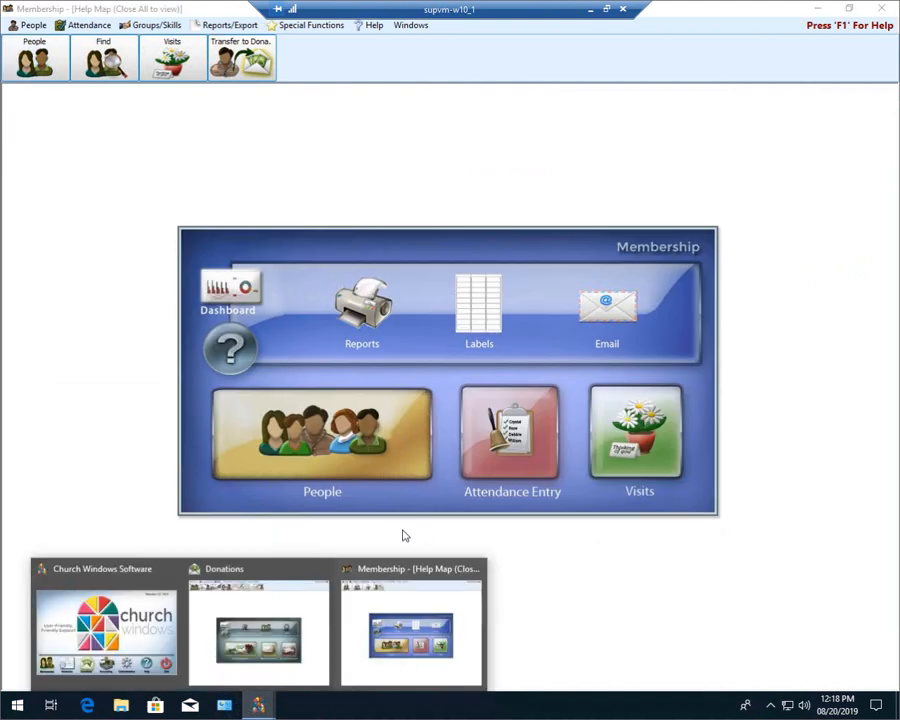
pyautogui.click(284, 578)
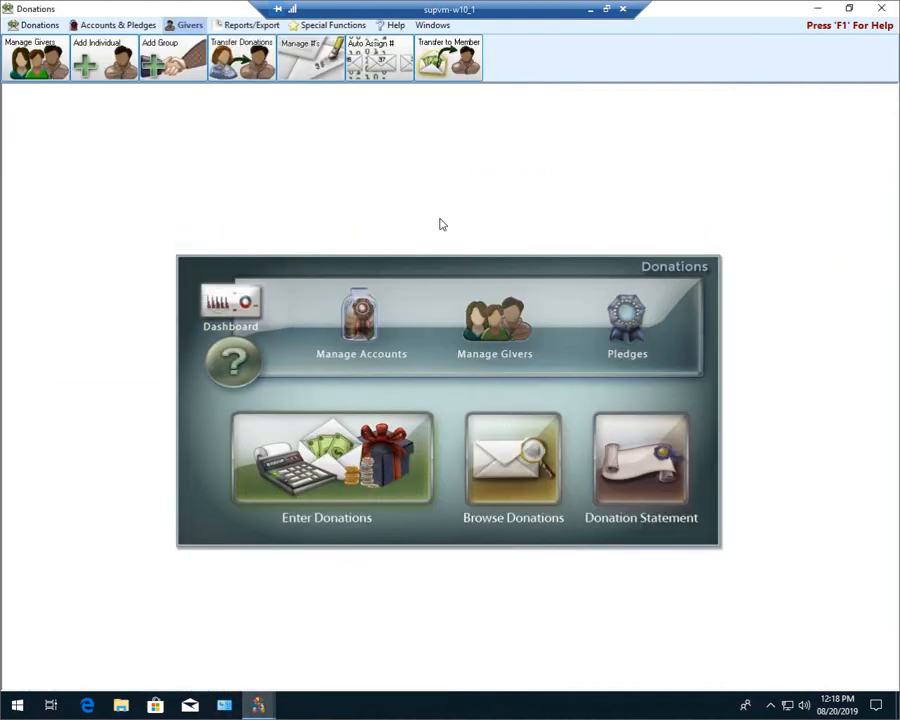
pyautogui.click(644, 339)
pyautogui.click(372, 250)
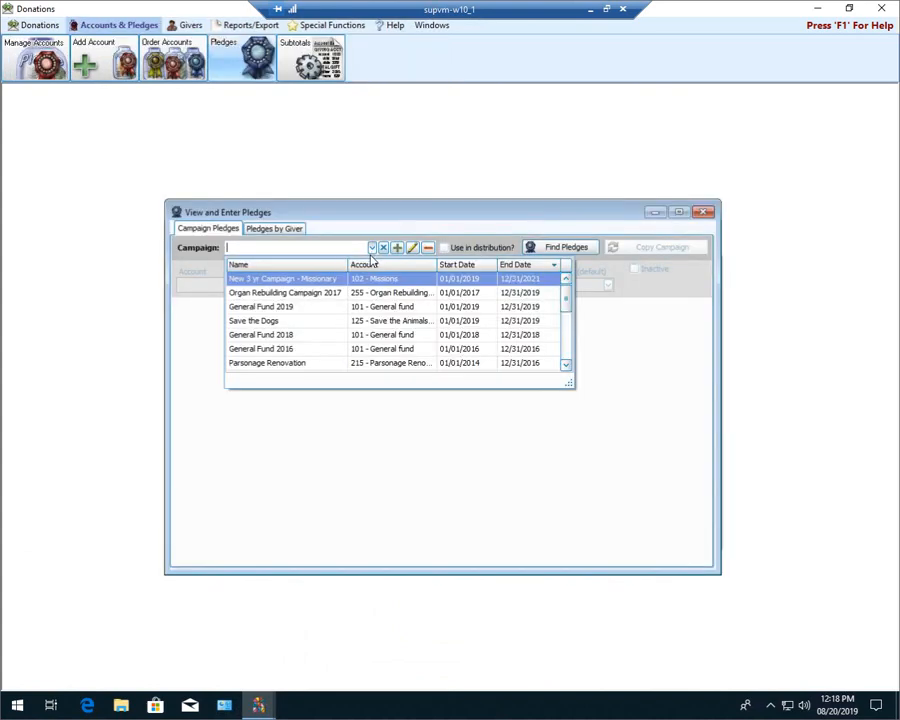
pyautogui.click(322, 311)
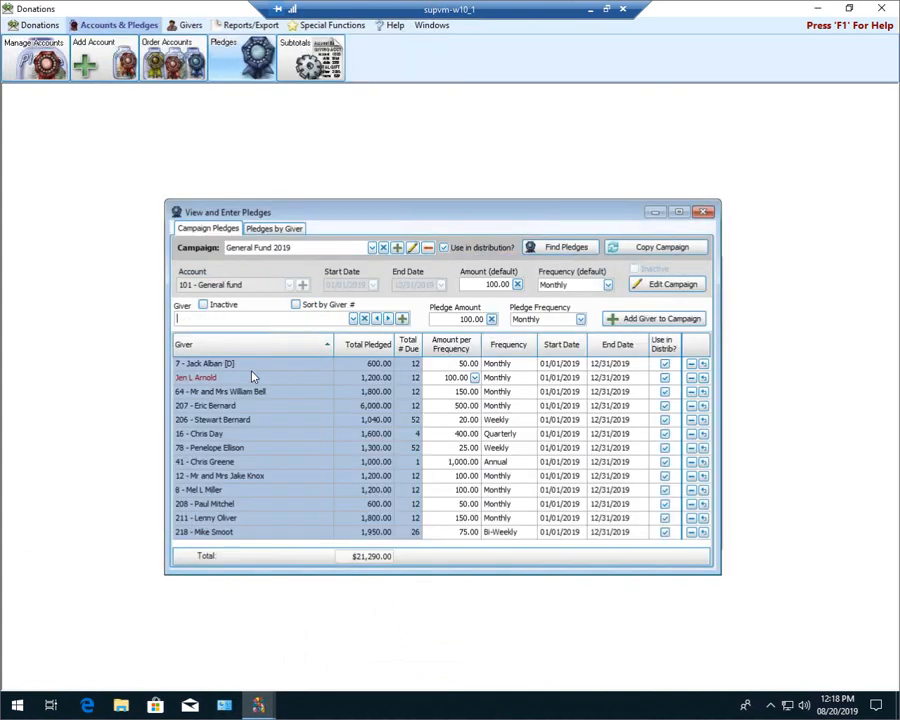
# Step: Look up the visitor giver by first name in the campaign, review the campaign list, and close the pledges window without adding a pledge
pyautogui.write('nina')
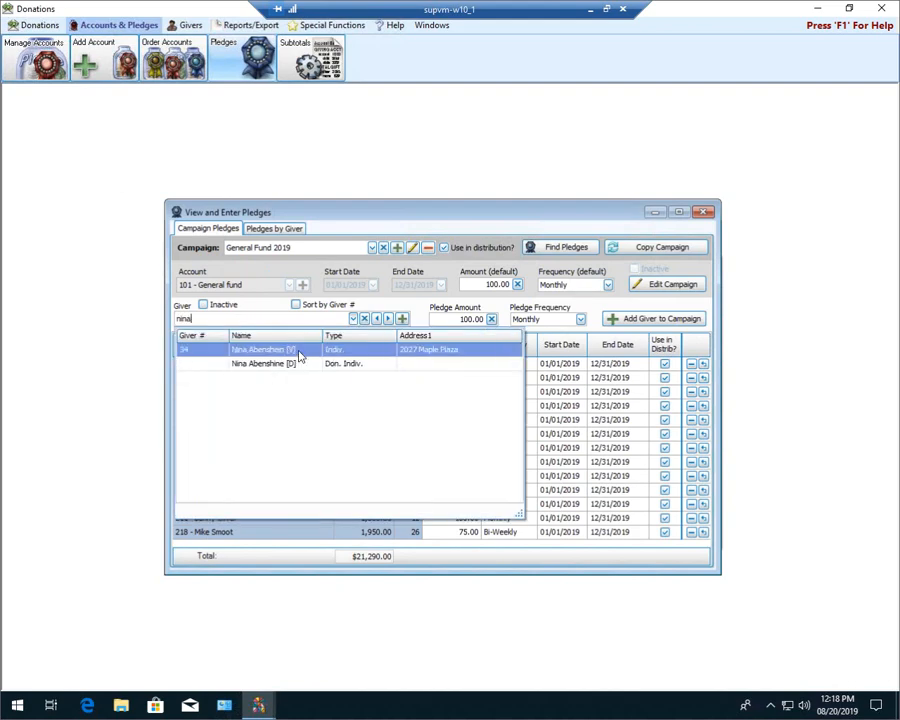
pyautogui.click(301, 350)
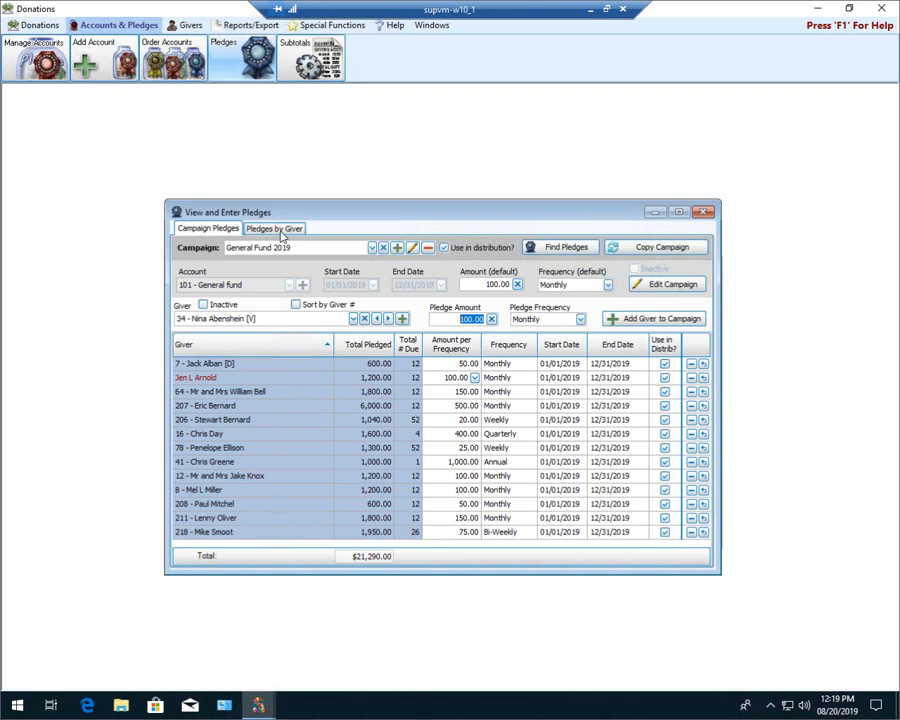
pyautogui.click(354, 318)
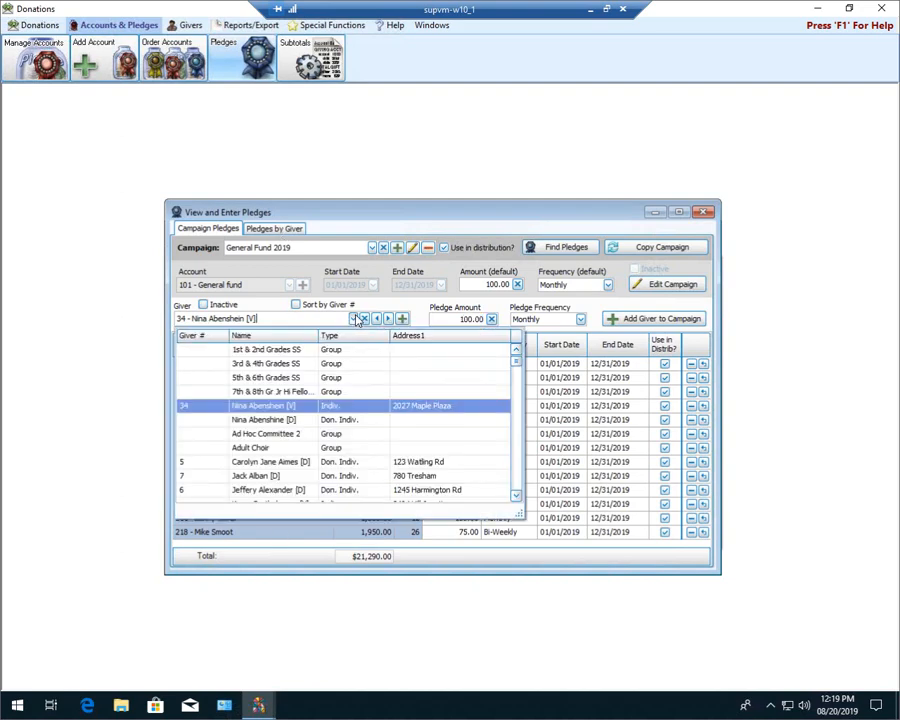
pyautogui.click(247, 410)
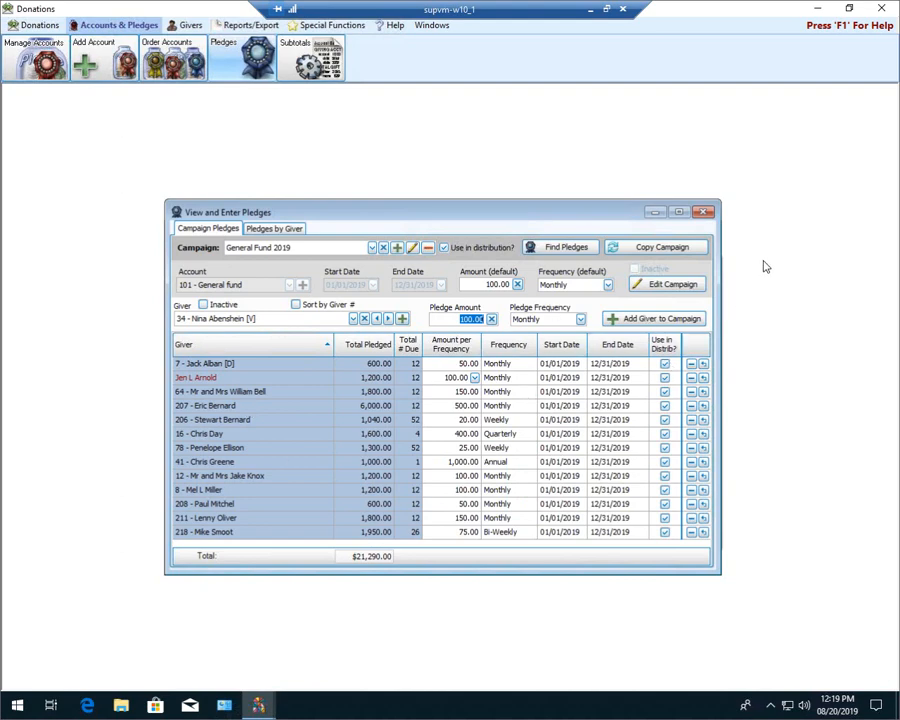
pyautogui.click(372, 250)
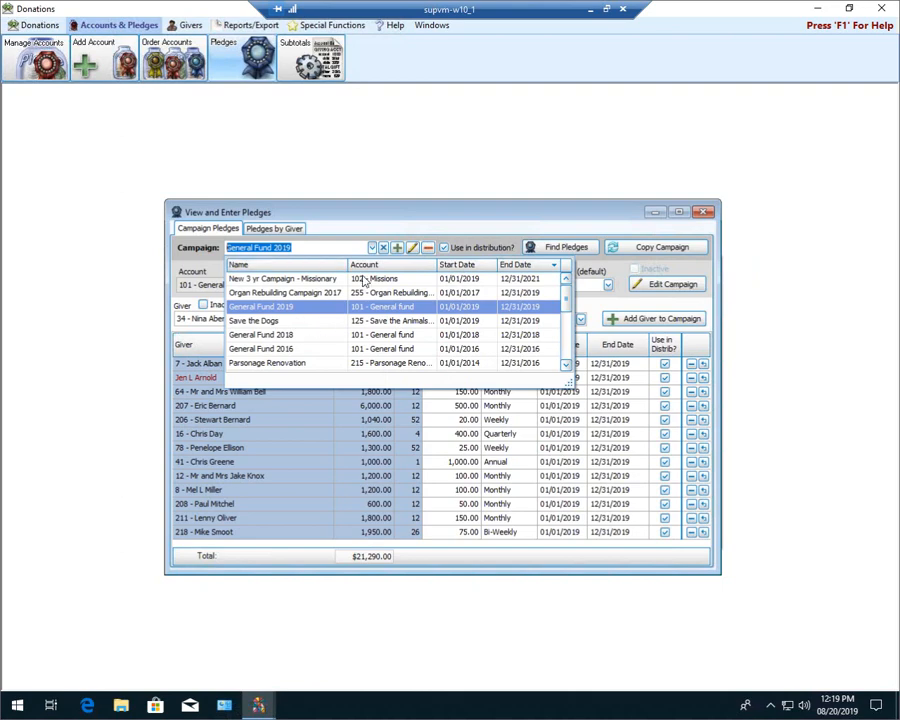
pyautogui.click(704, 213)
pyautogui.click(704, 213)
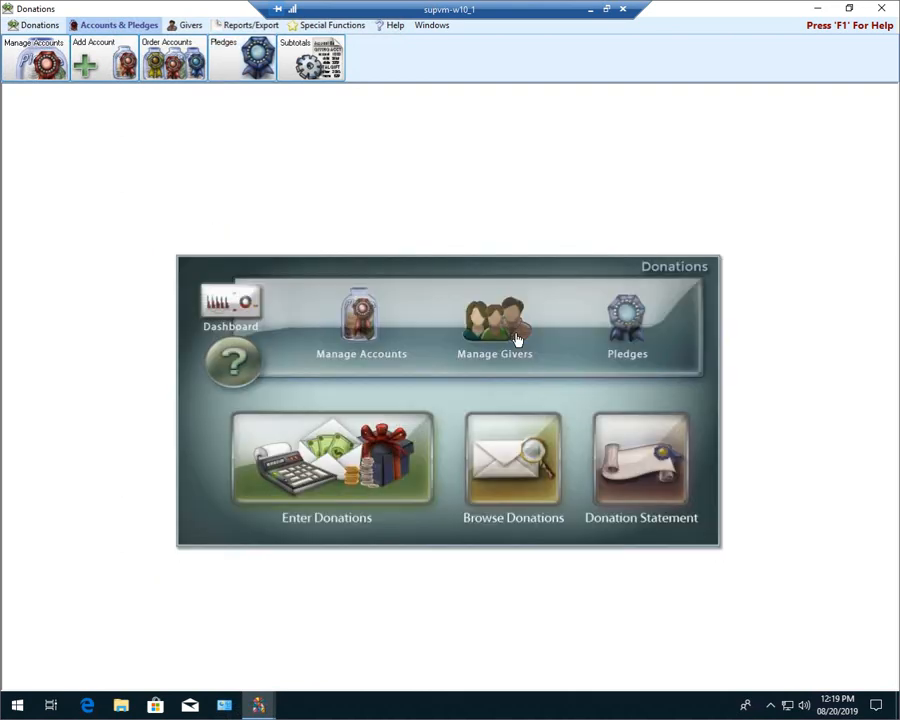
# Step: Open Transfer Donations and choose the donations-only duplicate giver as the giver to transfer from
pyautogui.click(184, 26)
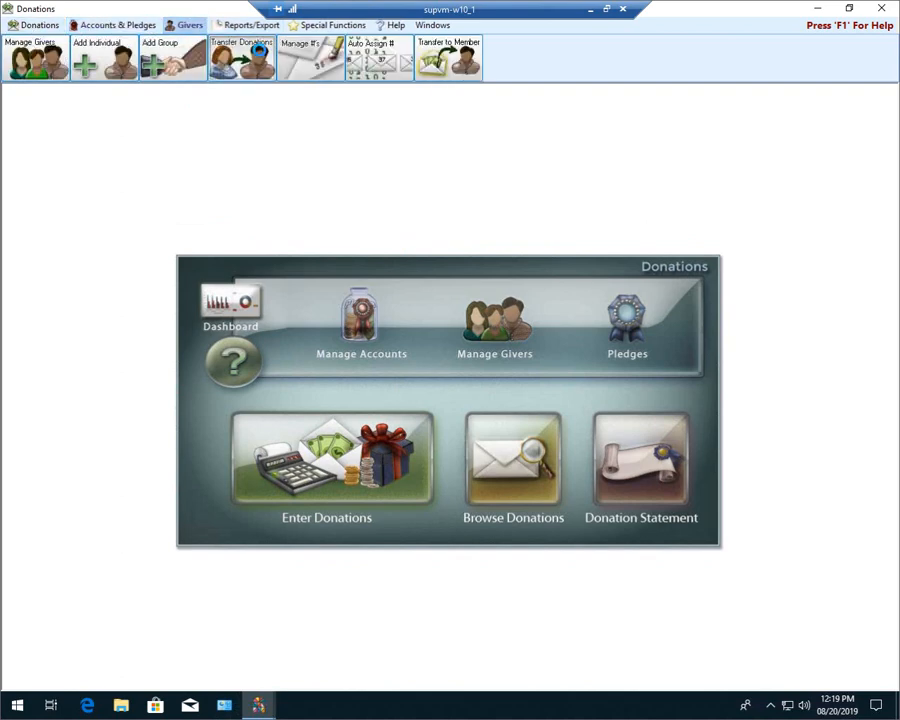
pyautogui.click(241, 60)
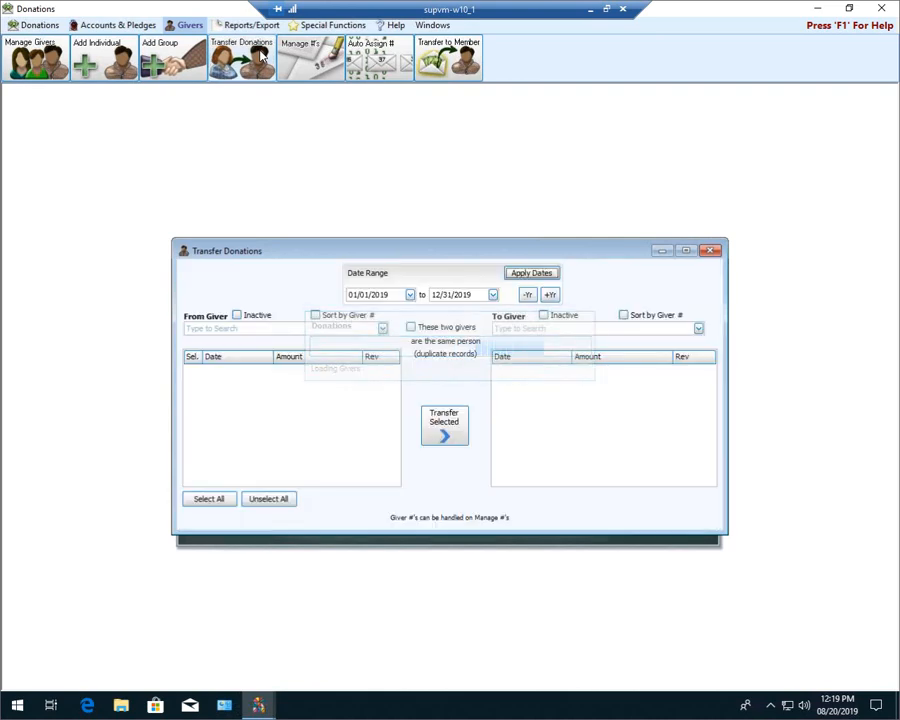
pyautogui.click(242, 329)
pyautogui.write('a')
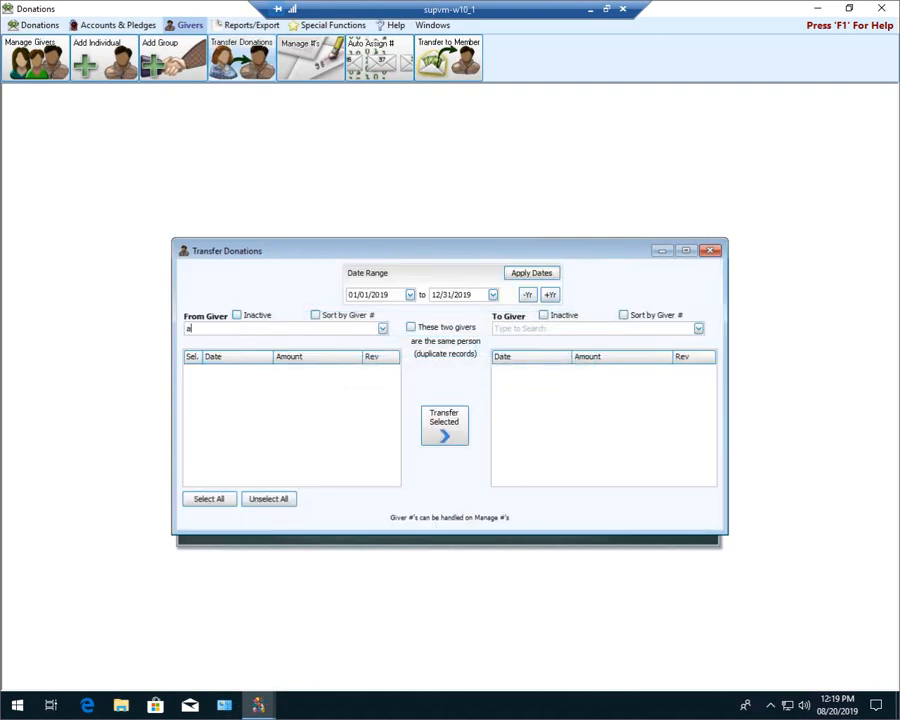
pyautogui.write('ben')
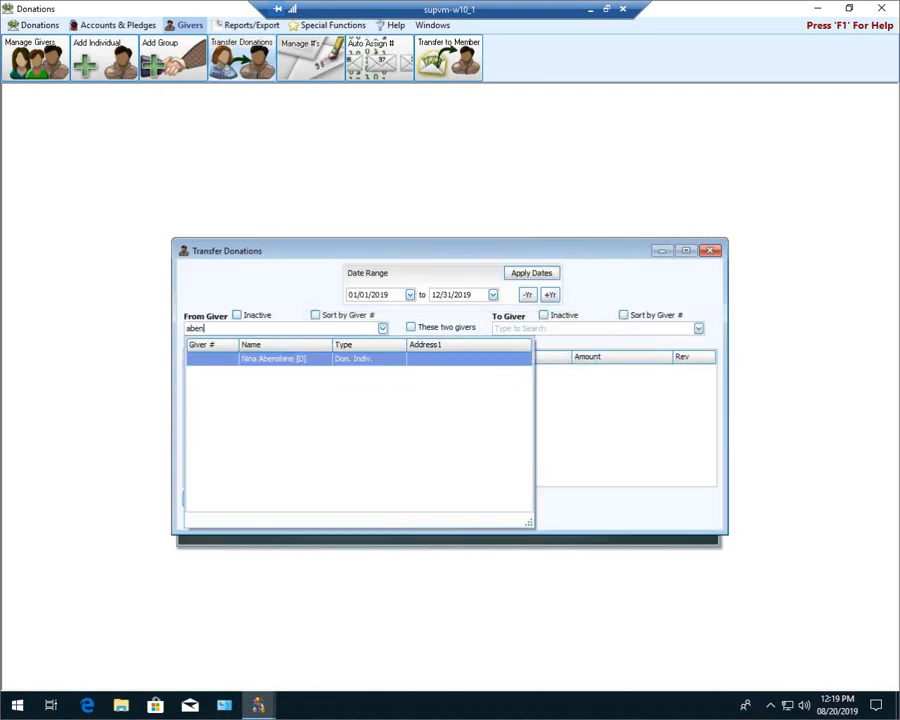
pyautogui.click(283, 360)
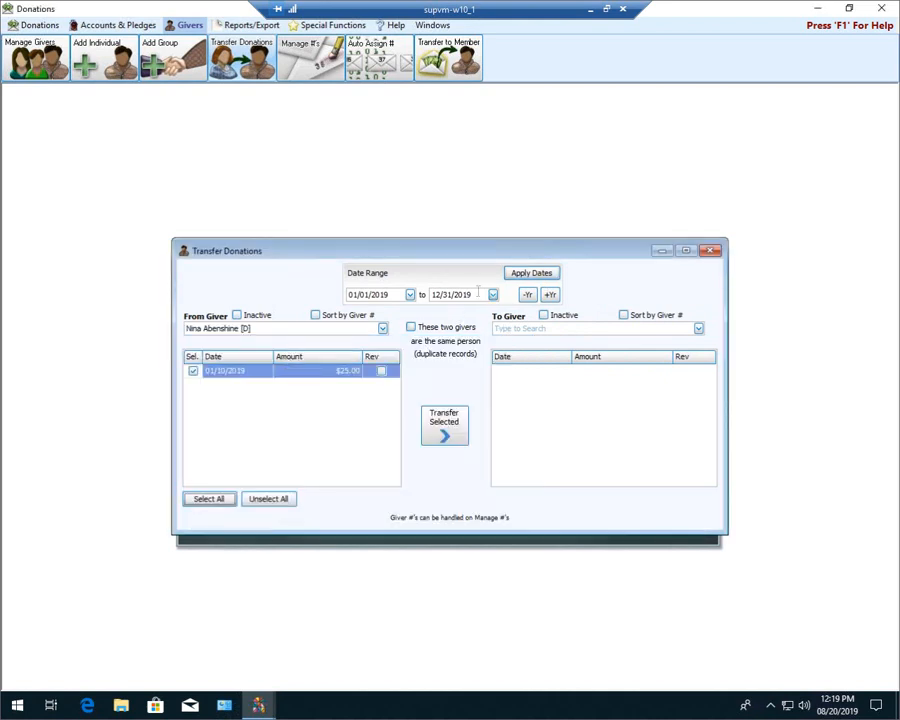
# Step: Set the start of the transfer date range to 01/01/1997 and apply the dates
pyautogui.click(410, 295)
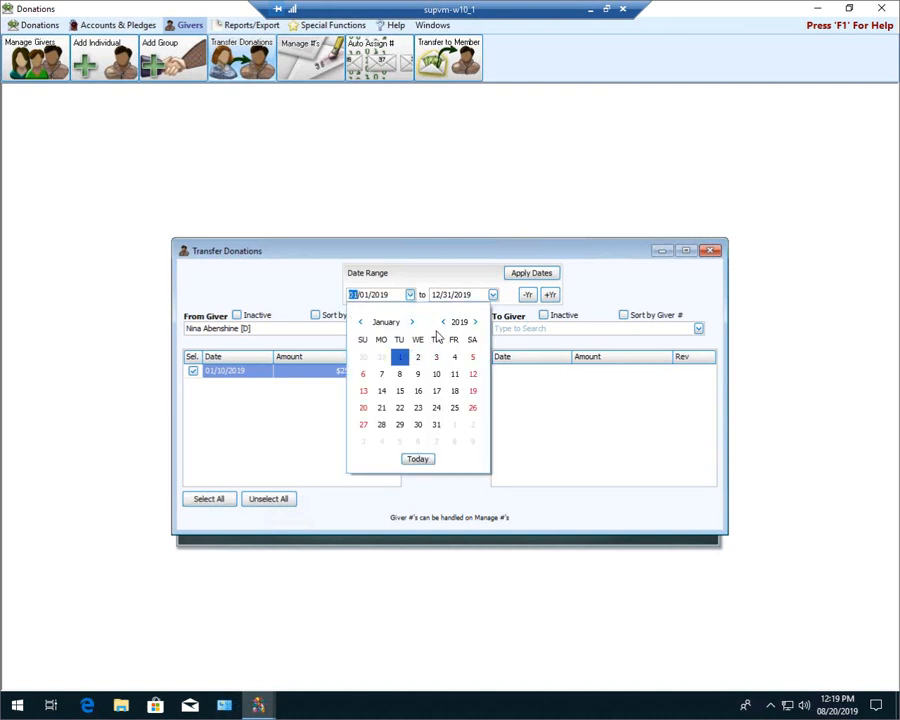
pyautogui.click(443, 322)
pyautogui.click(443, 322)
pyautogui.click(443, 322)
pyautogui.click(443, 322)
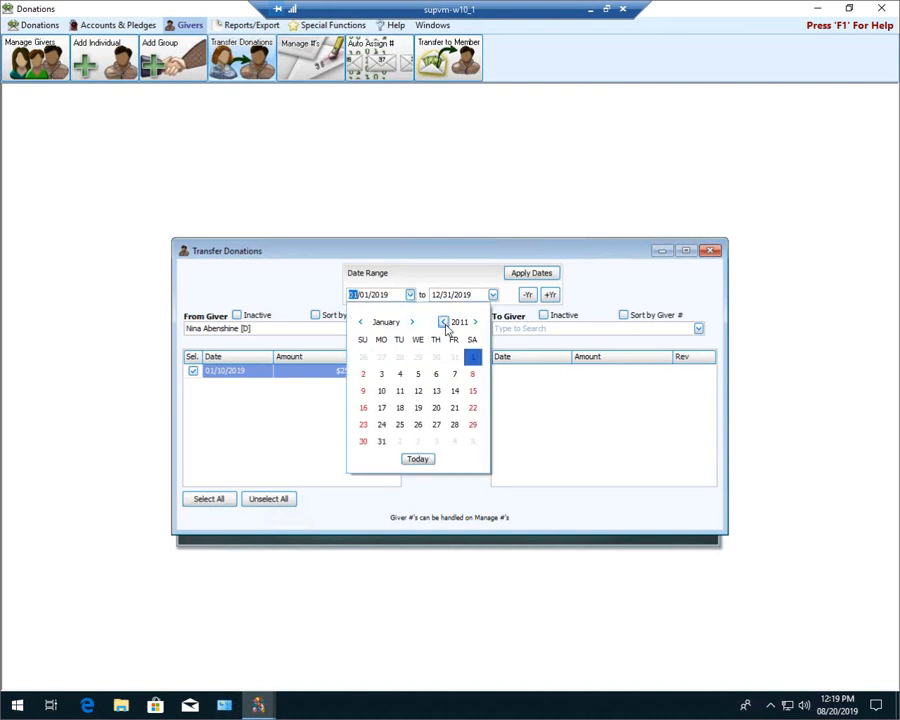
pyautogui.click(443, 322)
pyautogui.click(443, 322)
pyautogui.click(443, 322)
pyautogui.click(443, 322)
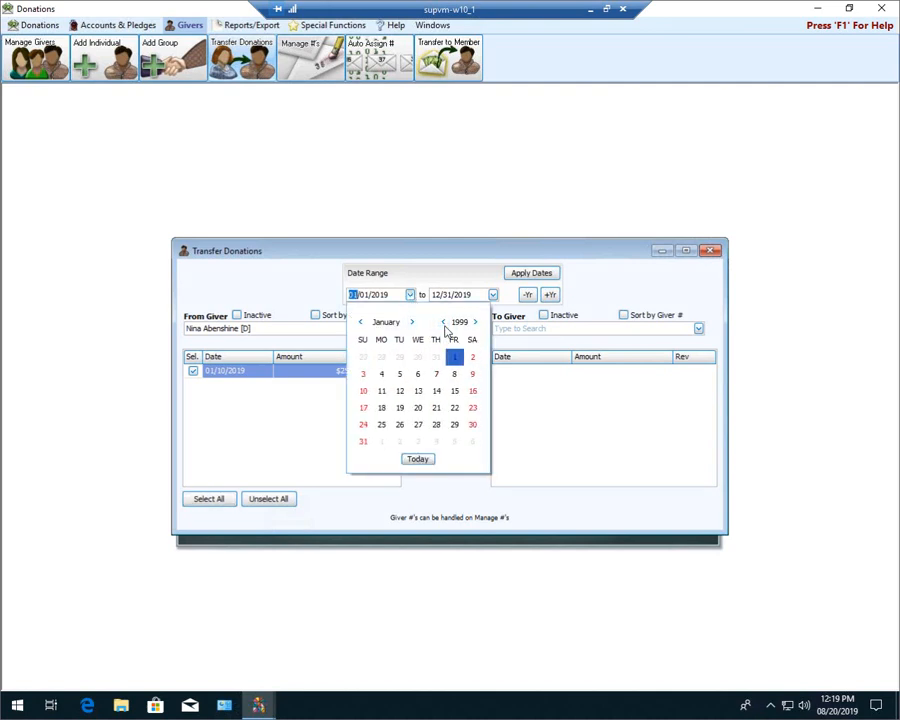
pyautogui.click(443, 322)
pyautogui.click(413, 360)
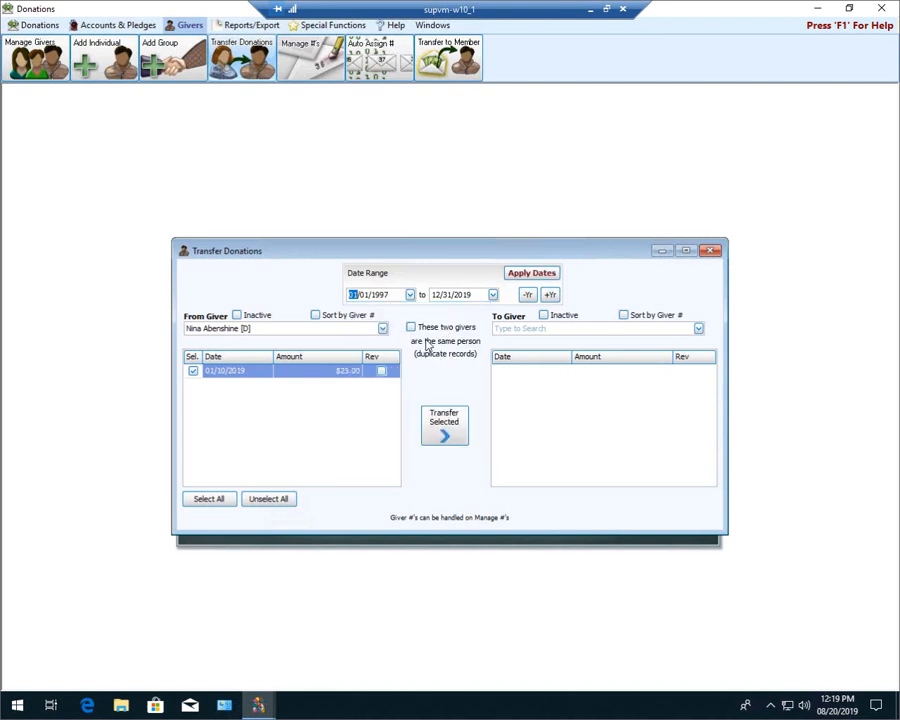
pyautogui.click(515, 280)
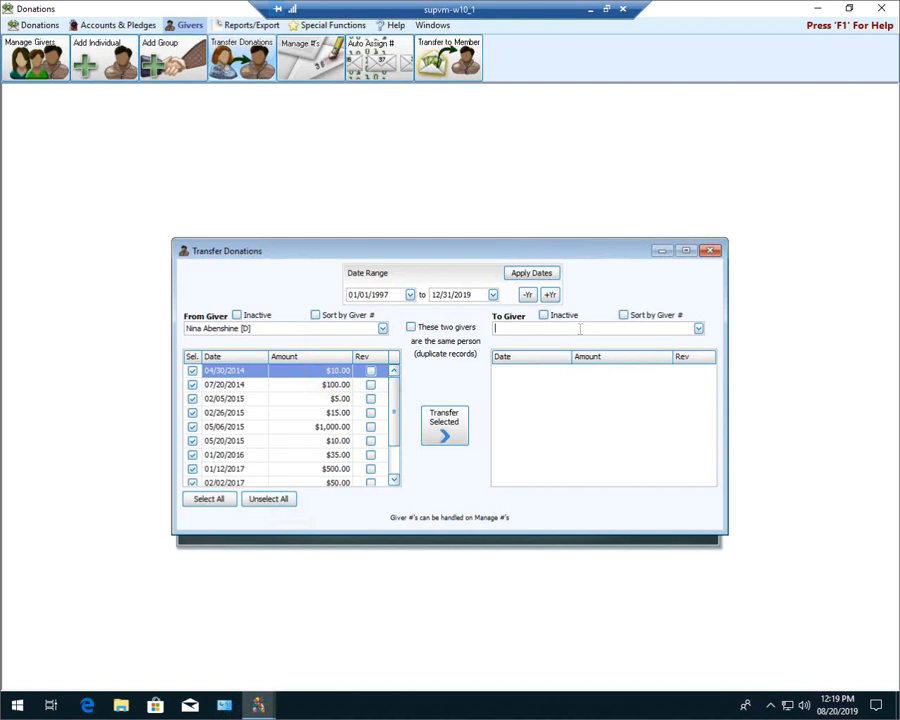
# Step: Choose the matching visitor record as the receiving giver and mark the two givers as the same person
pyautogui.click(580, 330)
pyautogui.write('nina')
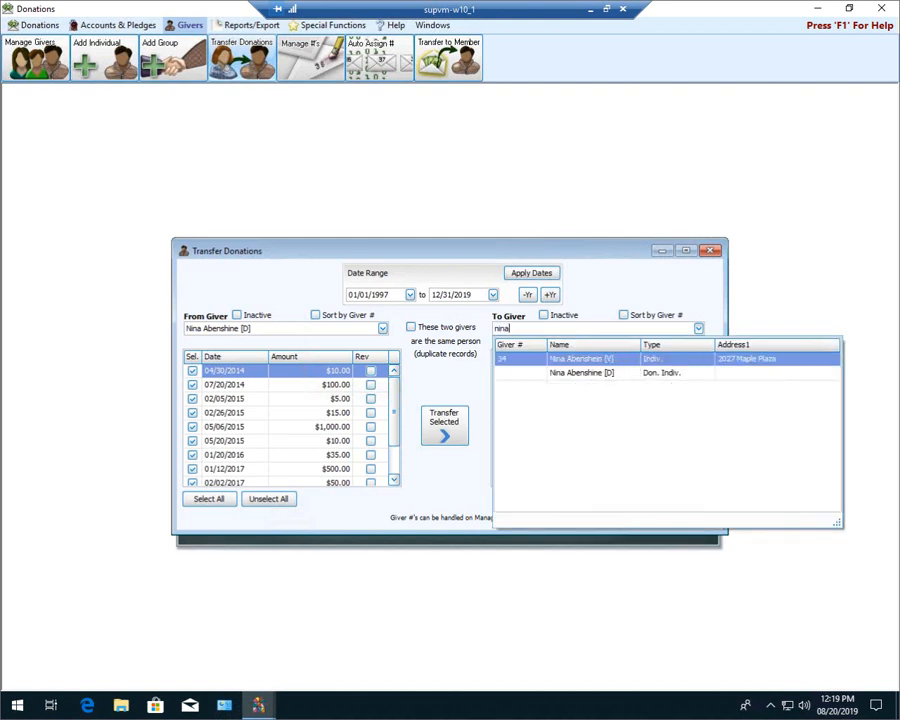
pyautogui.click(578, 360)
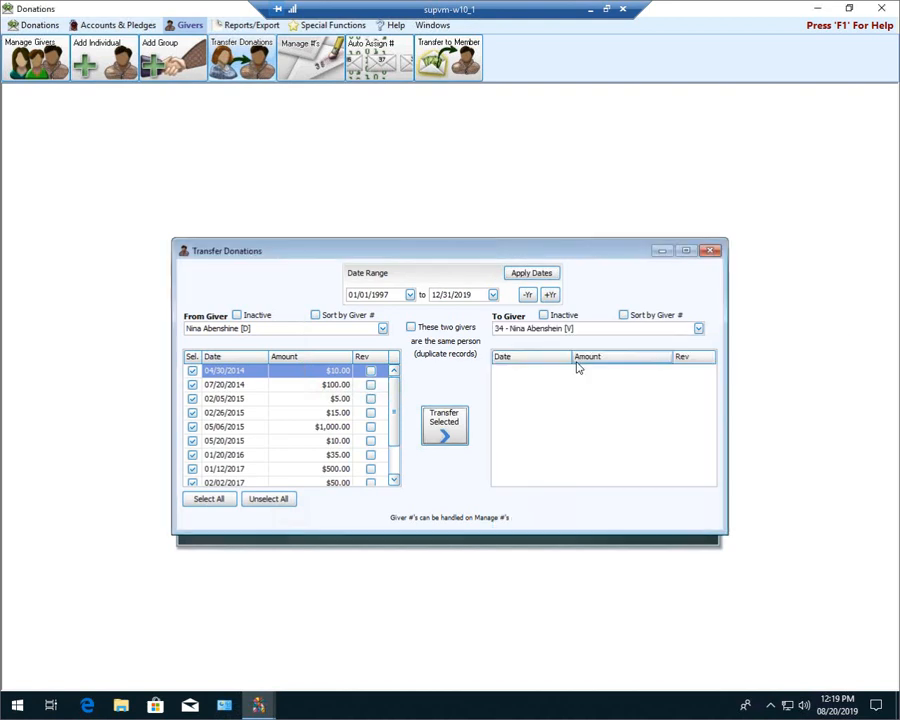
pyautogui.click(410, 328)
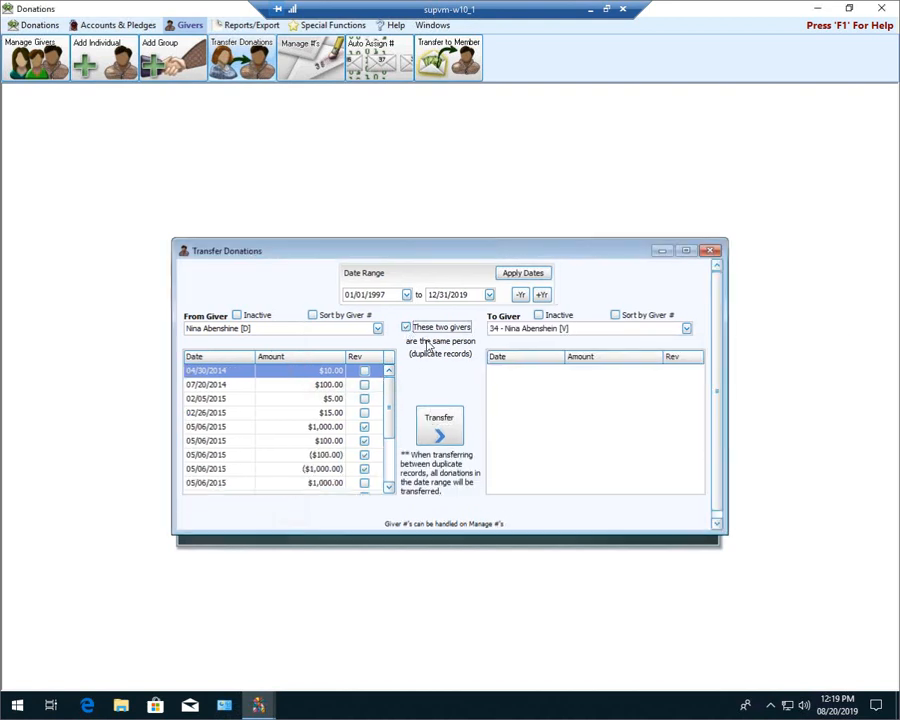
# Step: Transfer all donations in the date range to the visitor giver, confirm, and close Transfer Donations
pyautogui.click(440, 425)
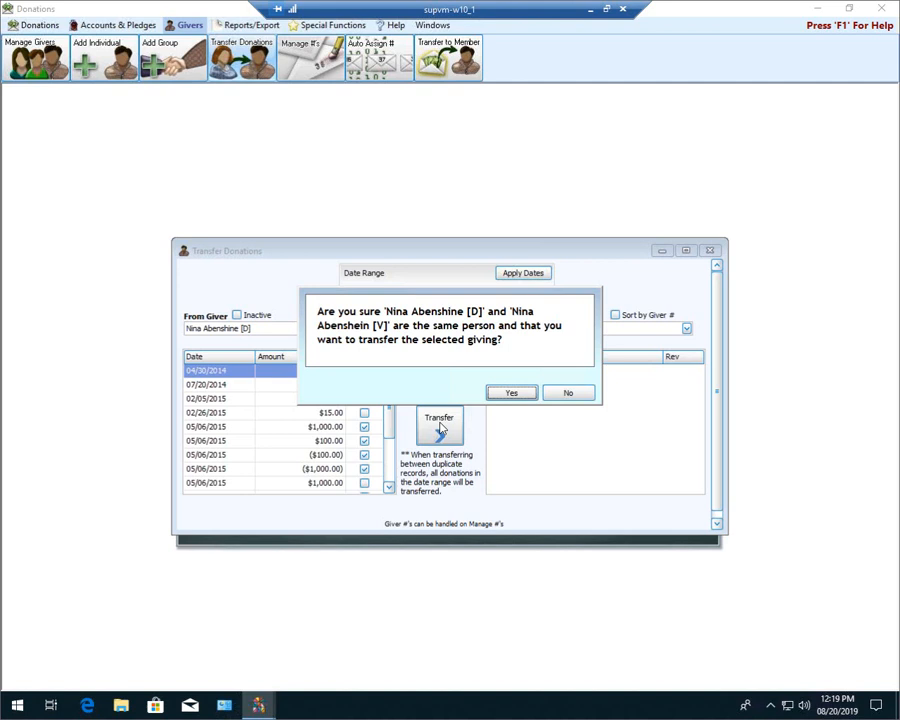
pyautogui.click(533, 393)
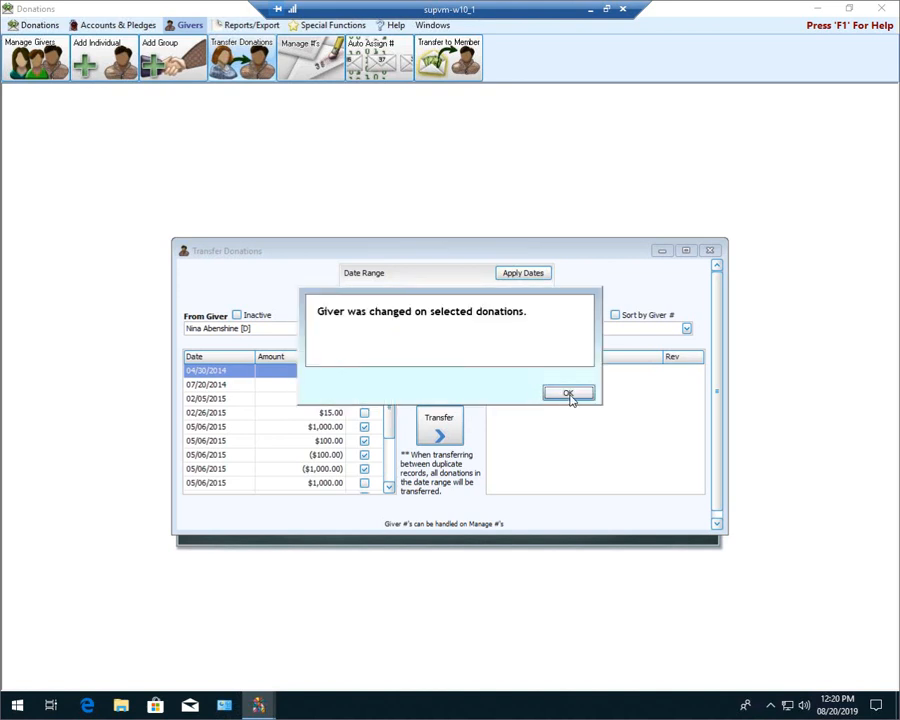
pyautogui.click(571, 396)
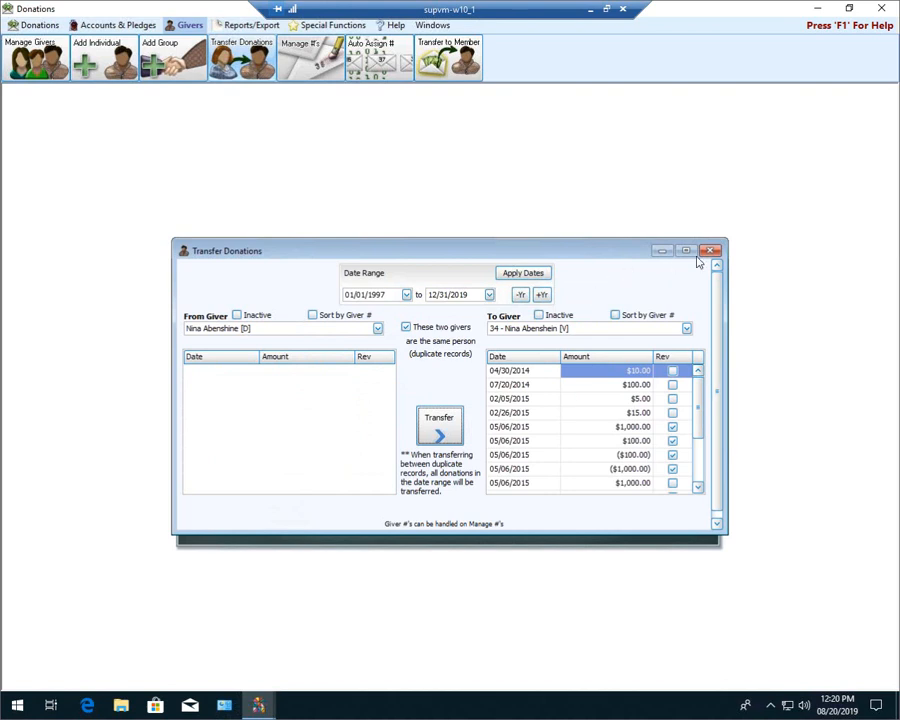
pyautogui.click(711, 251)
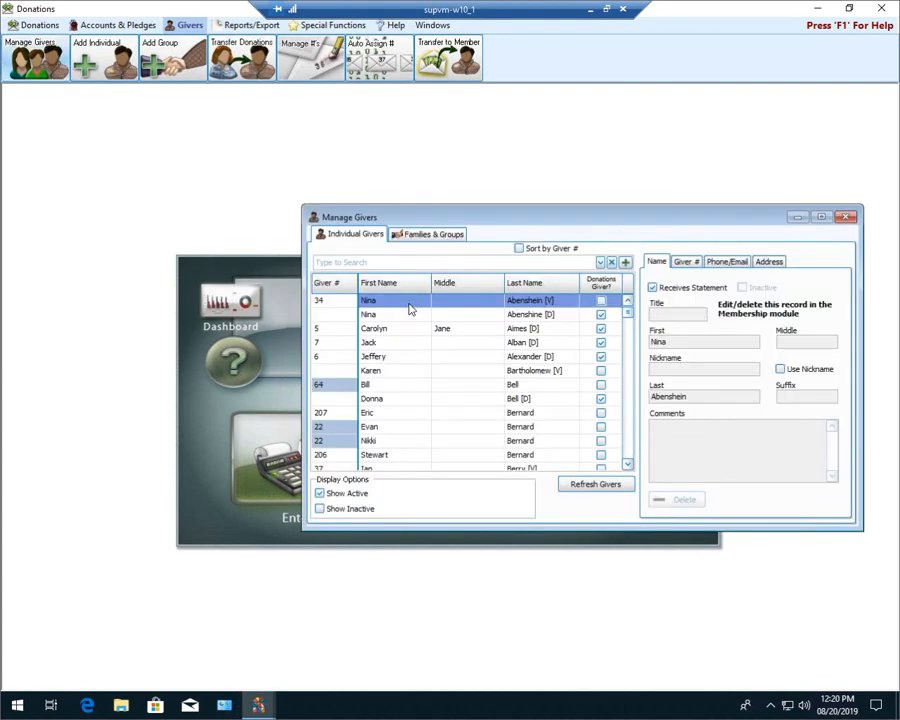
# Step: Delete the donations-only duplicate giver in Manage Givers, confirm the deletion, and close the window
pyautogui.click(408, 303)
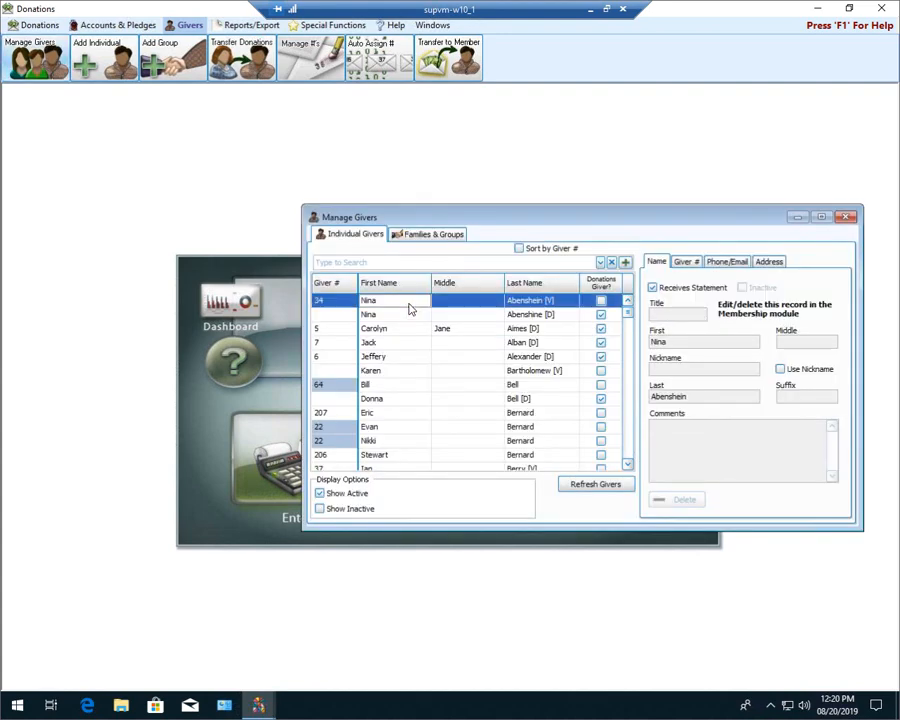
pyautogui.click(410, 314)
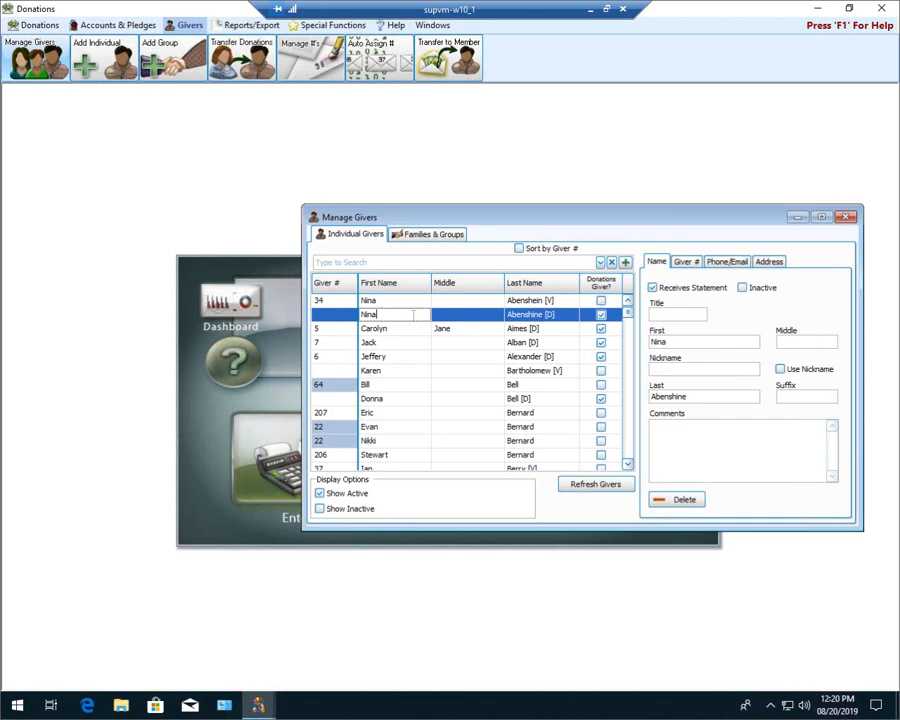
pyautogui.click(681, 501)
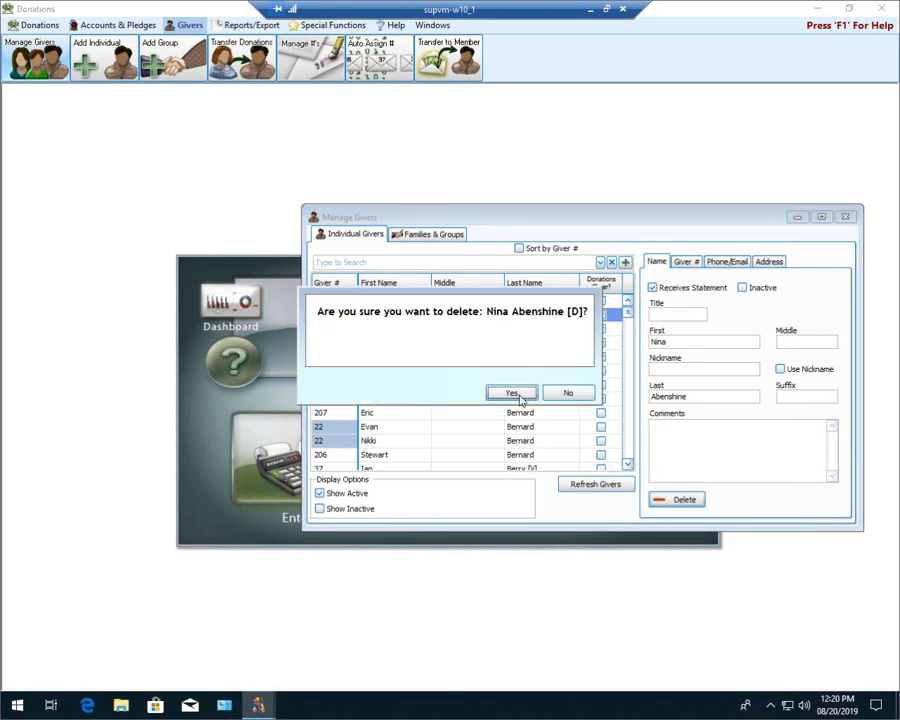
pyautogui.click(517, 395)
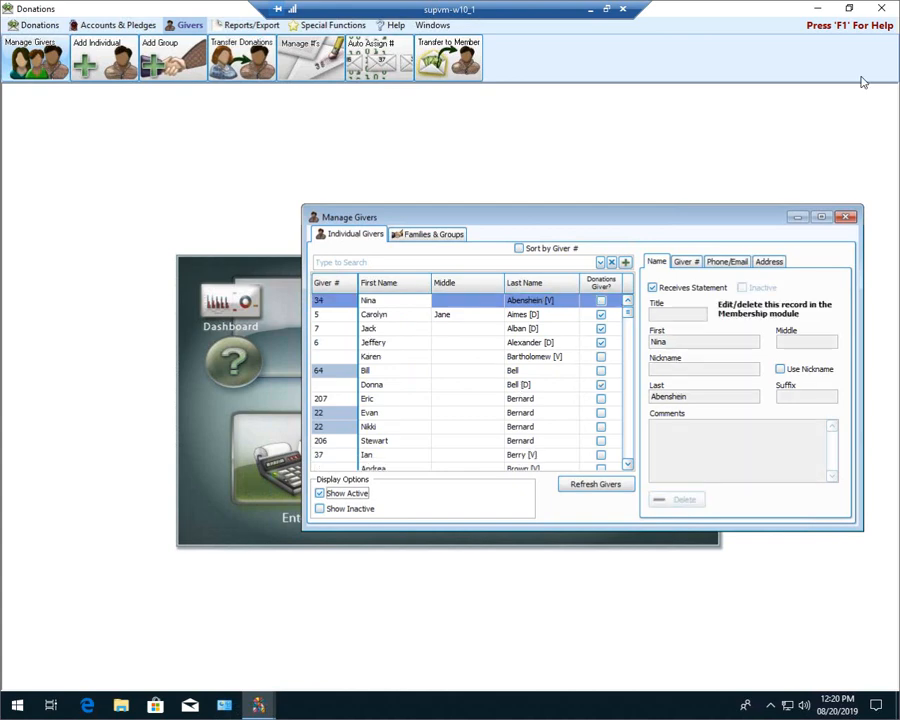
pyautogui.click(843, 218)
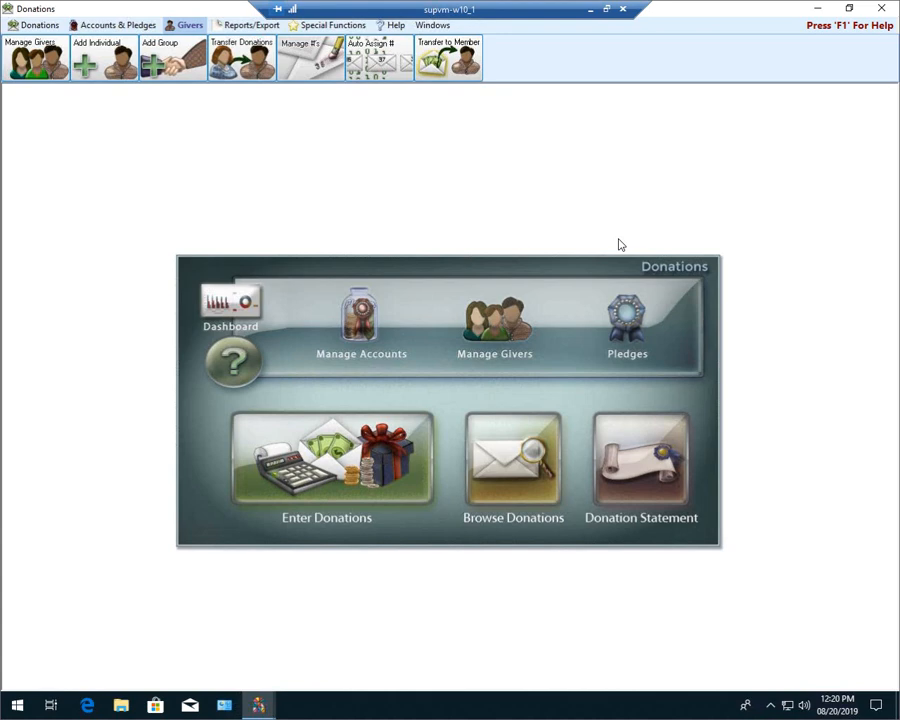
# Step: Permanently delete the historical donations data for calendar years 2008 and 2010, confirming the deletion
pyautogui.click(333, 27)
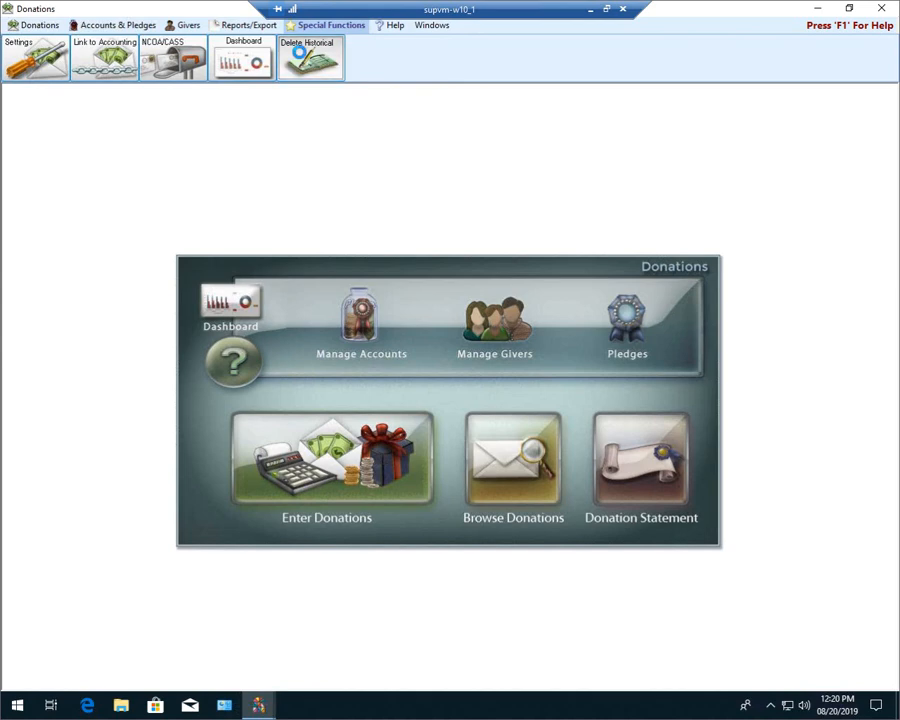
pyautogui.click(305, 58)
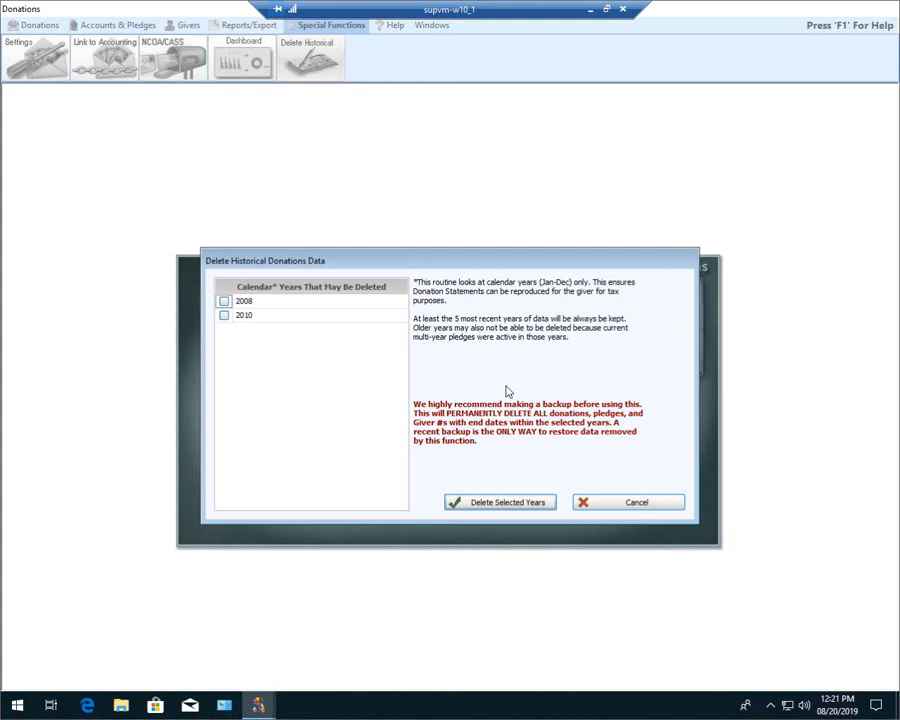
pyautogui.click(224, 301)
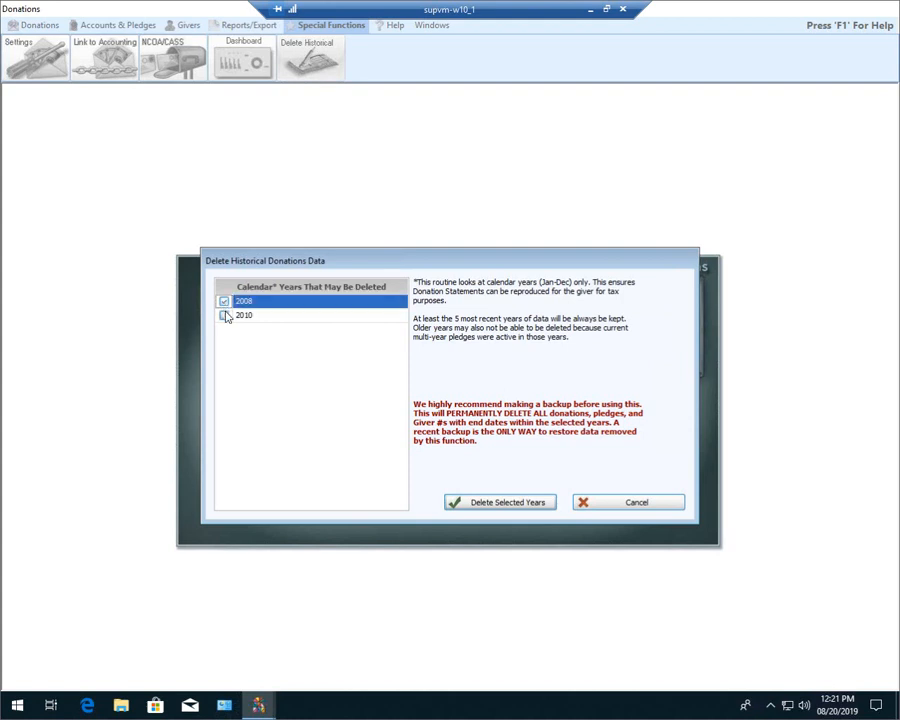
pyautogui.click(225, 316)
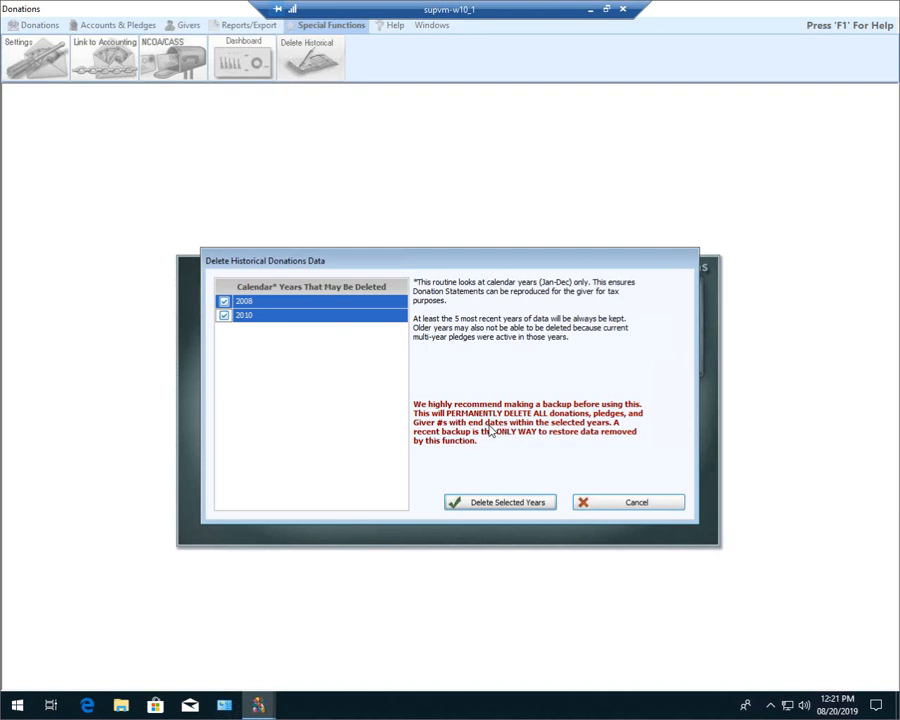
pyautogui.click(511, 502)
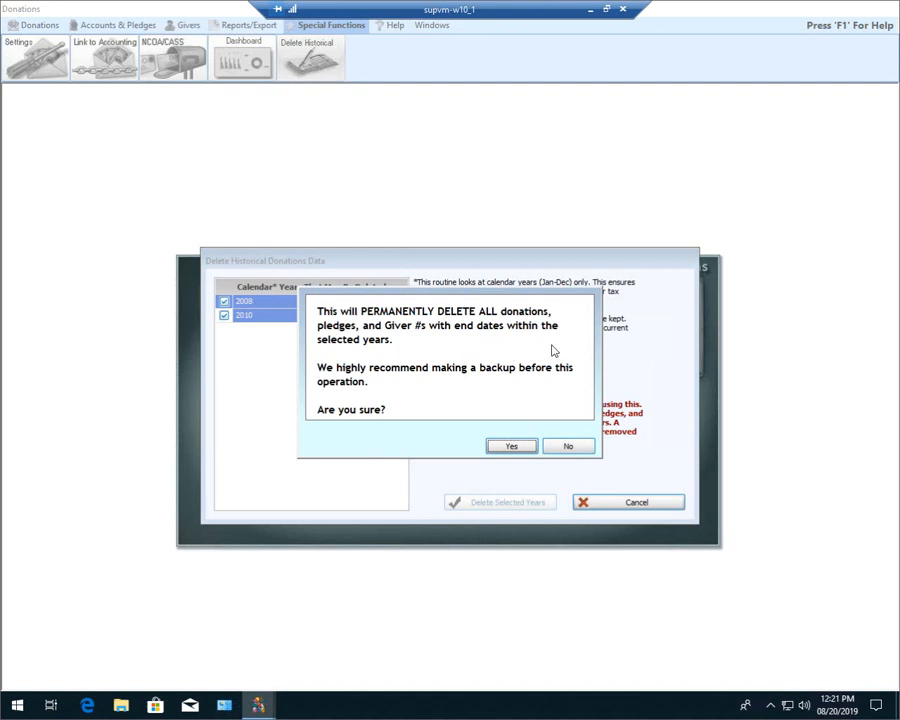
pyautogui.click(506, 450)
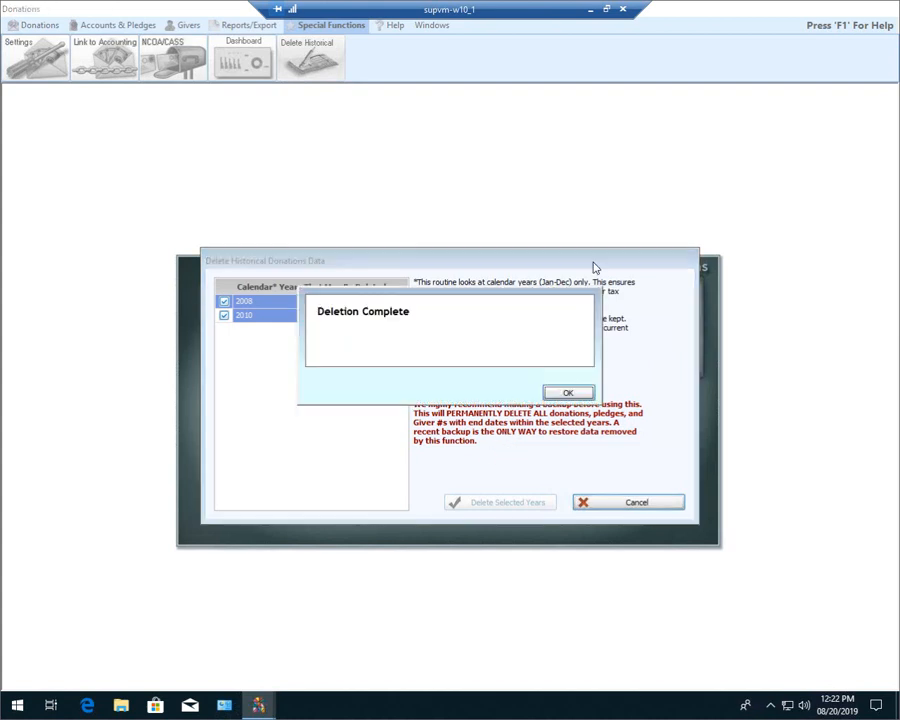
pyautogui.click(568, 393)
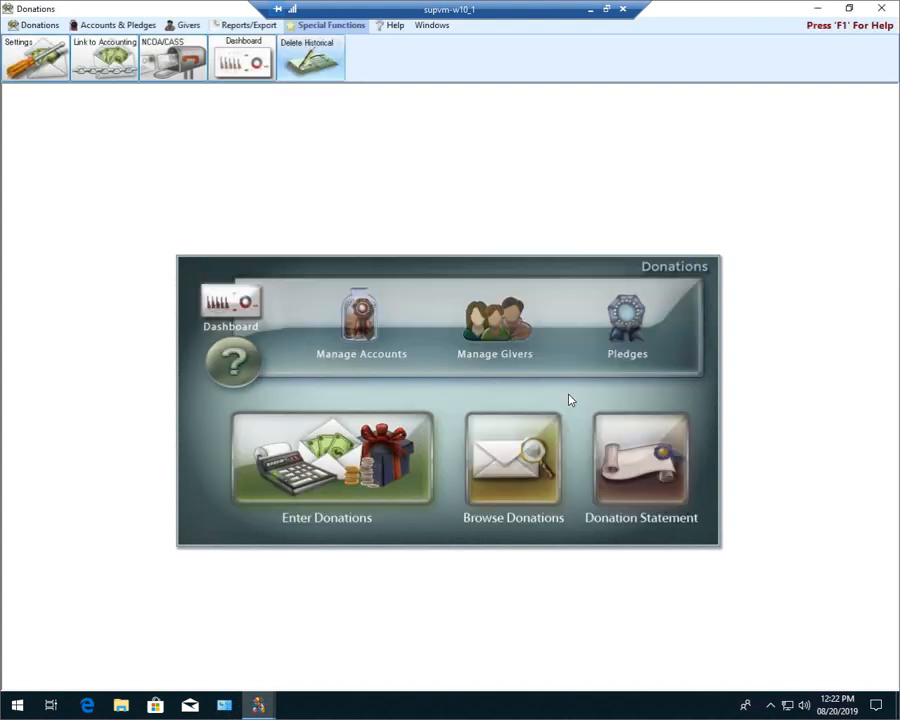